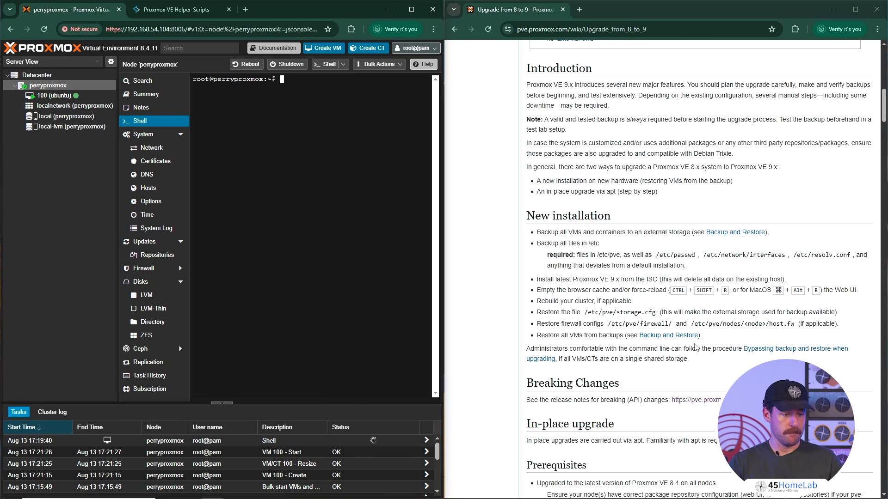
- Read the upgrade guide's in-place upgrade prerequisites and check the installed Proxmox VE version against them
scroll(656, 371, down, 3)
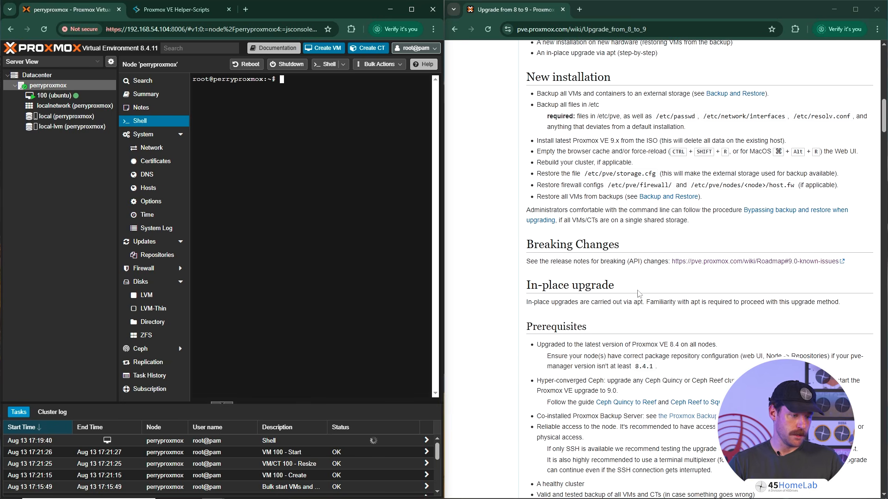
scroll(620, 292, down, 2)
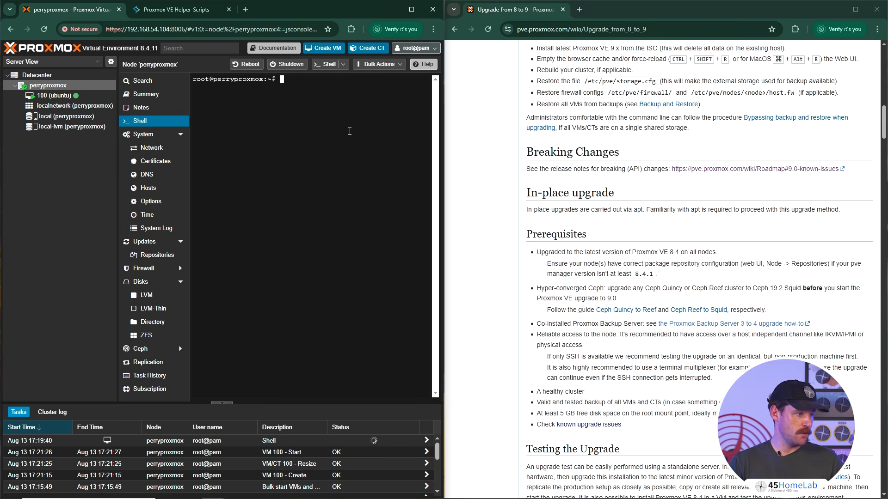
drag(129, 48, 160, 48)
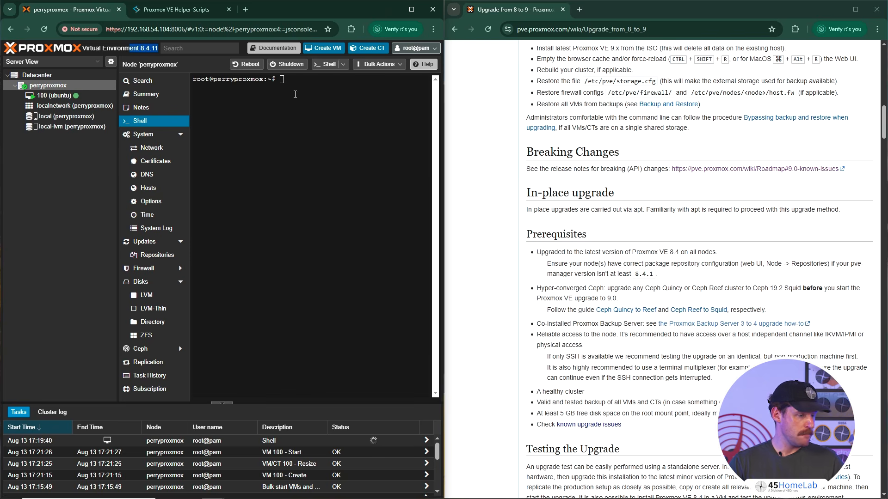
click(643, 260)
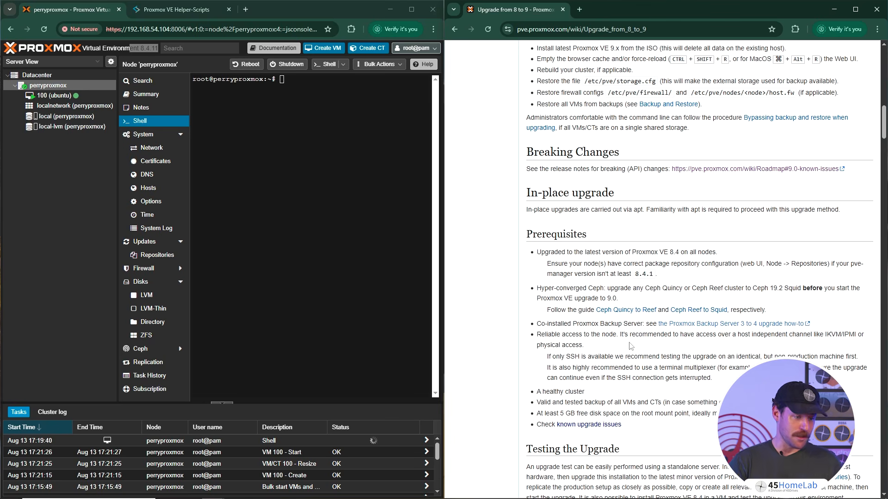
- Install the screen terminal multiplexer on the node with "apt install screen -y"
click(298, 139)
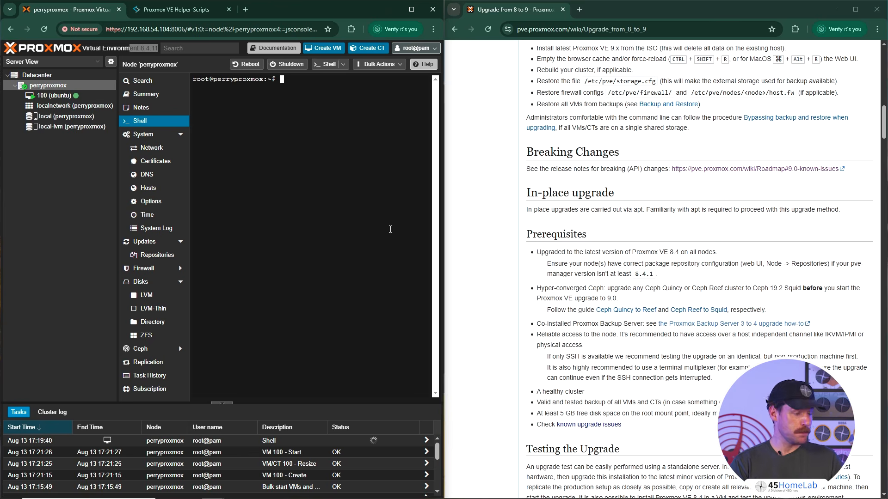
text(apt insta)
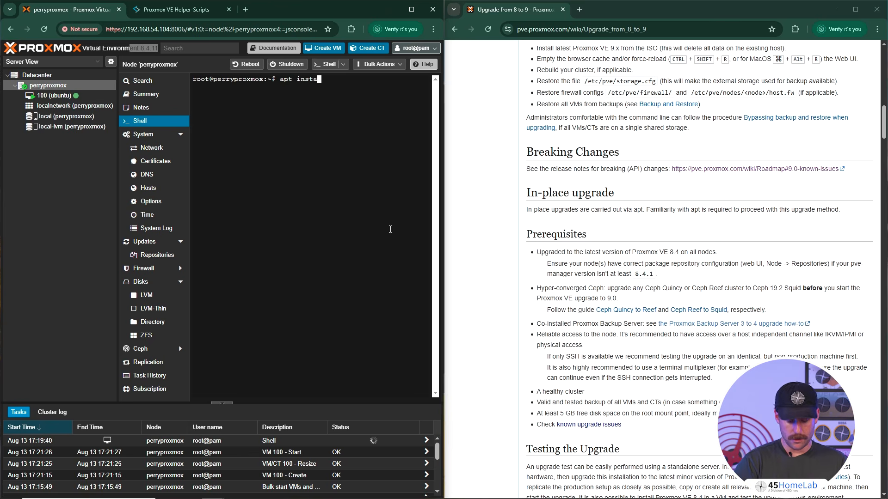
text(ll scree)
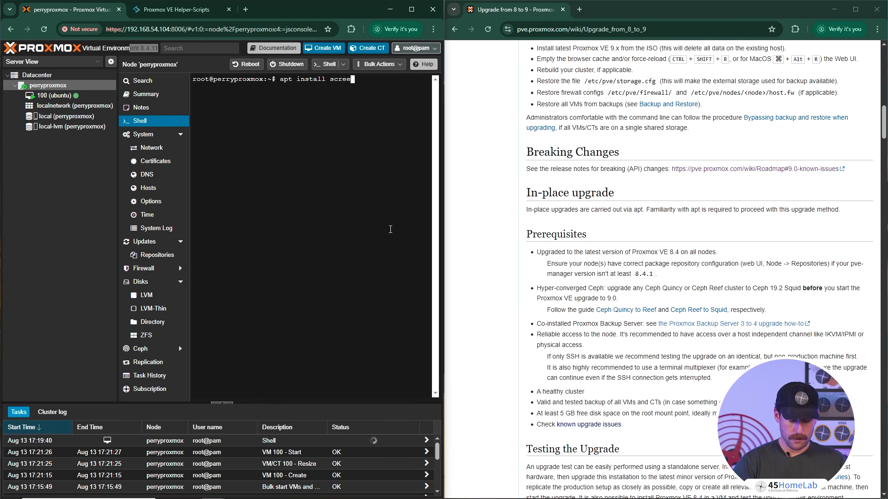
text(n -y)
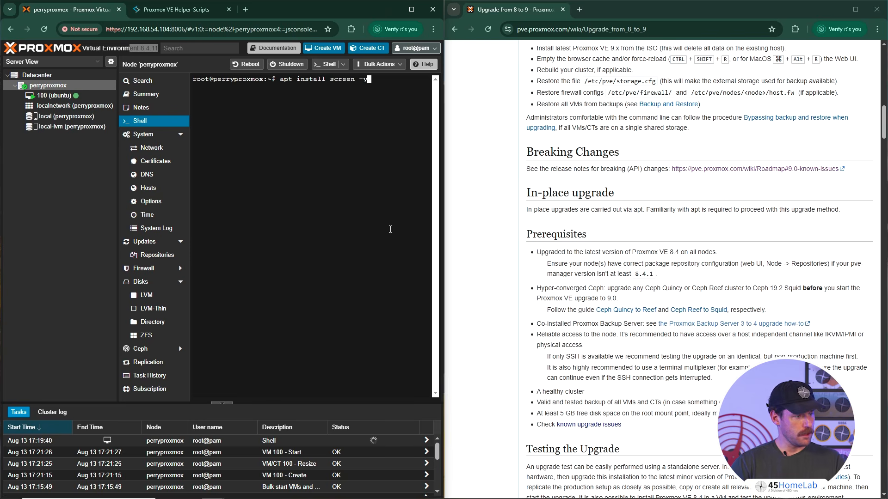
key(Return)
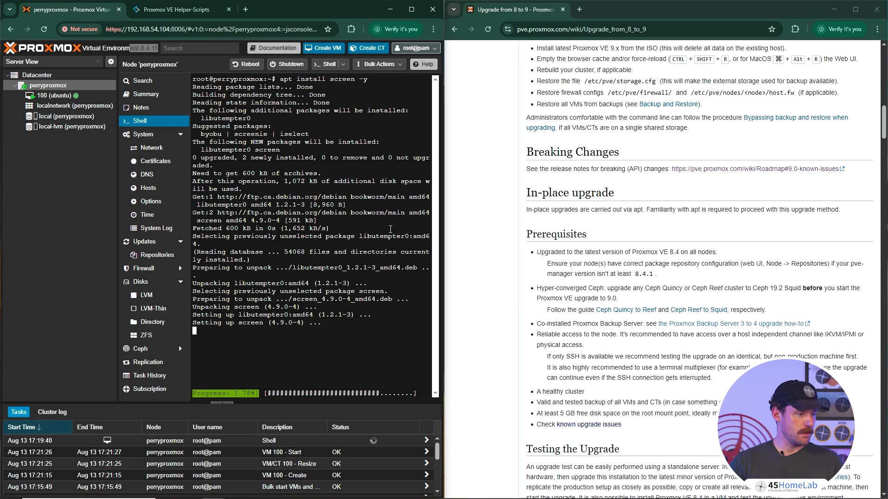
- Consult the guide's checklist script section and run the "pve8to9" check in the node shell
scroll(600, 353, down, 2)
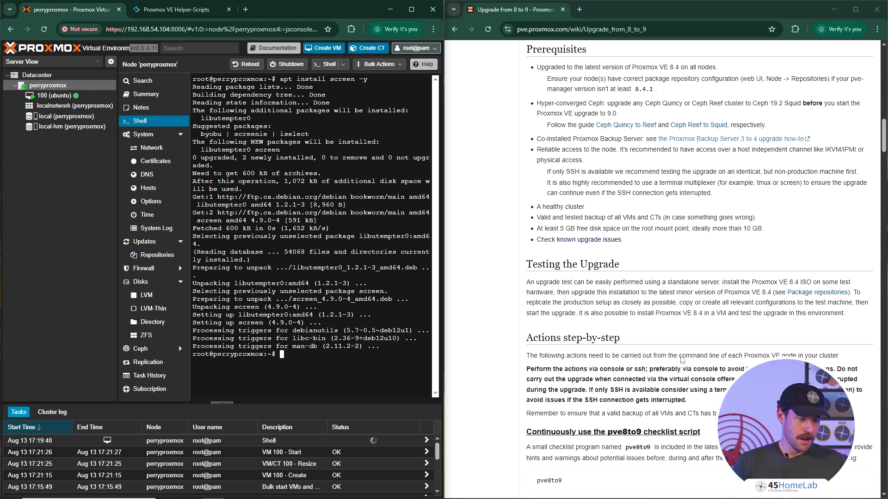
scroll(619, 281, down, 5)
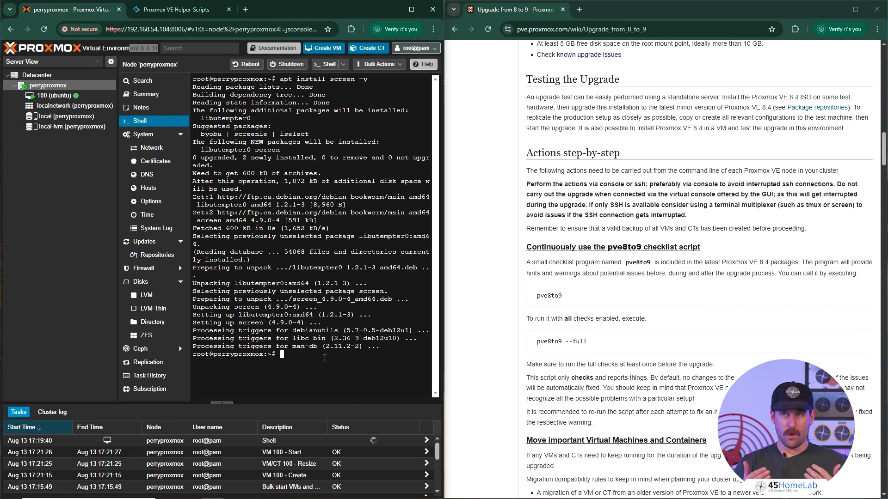
text(p)
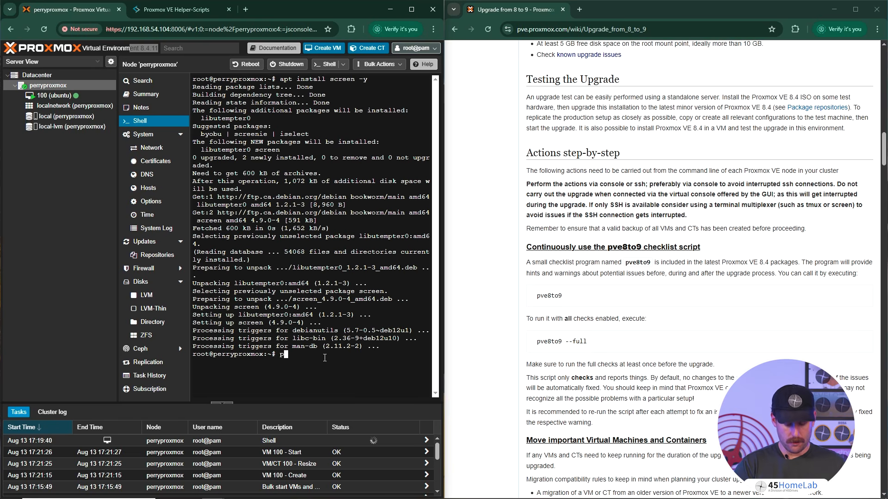
text(ve8to9)
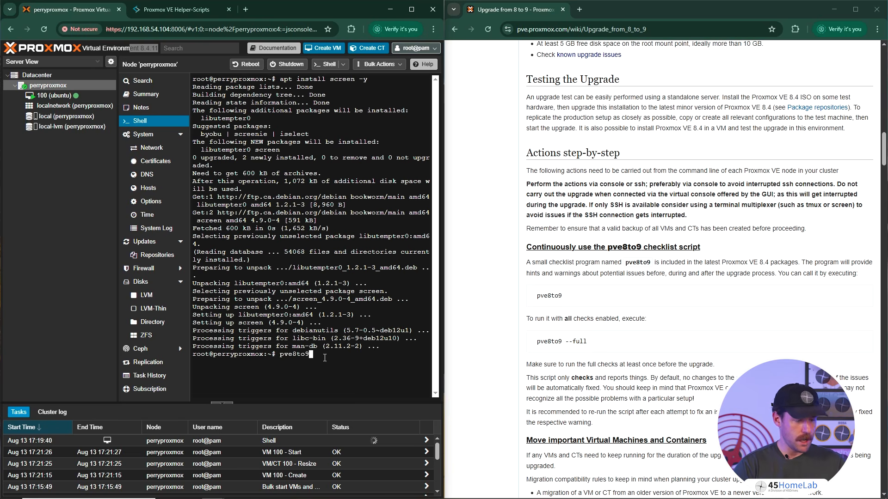
key(Return)
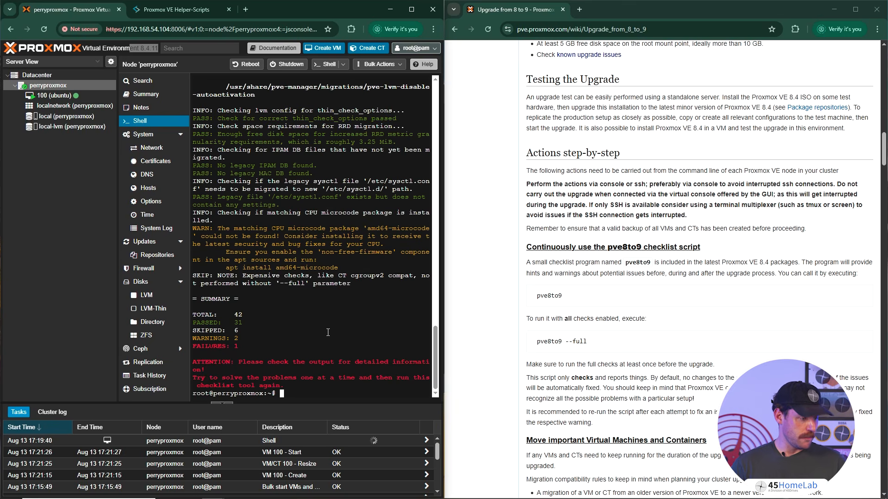
- Review the pve8to9 output from its beginning through the virtual guest checks and shut down VM 100 (ubuntu)
scroll(328, 338, up, 20)
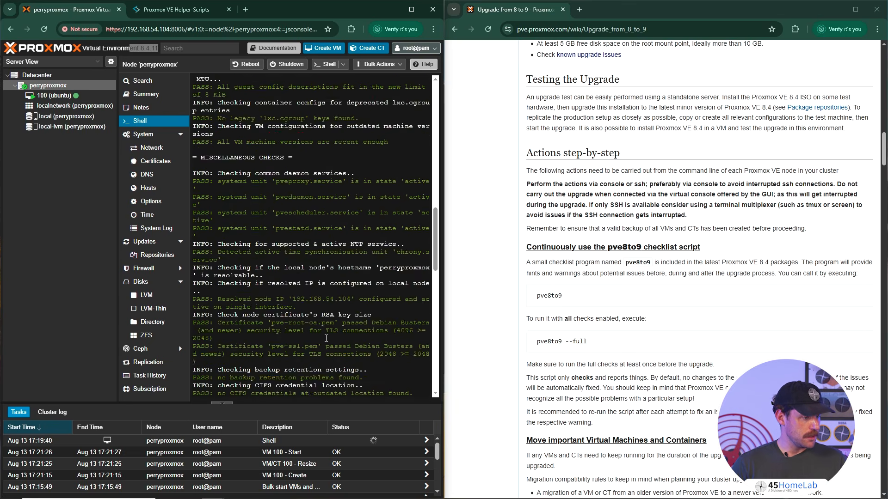
scroll(332, 329, up, 5)
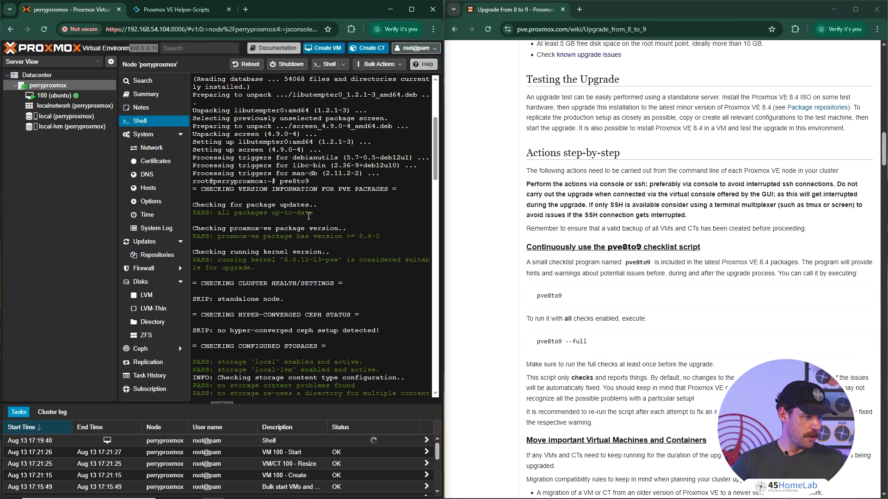
scroll(309, 216, down, 2)
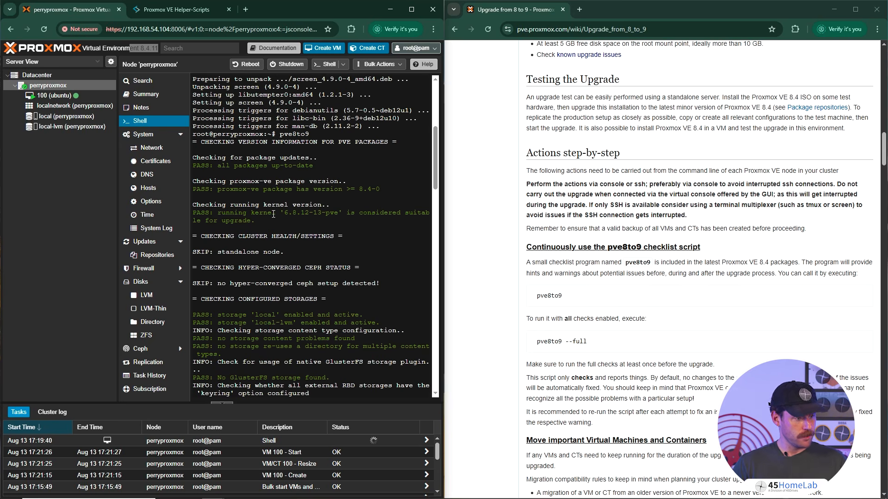
scroll(273, 214, down, 4)
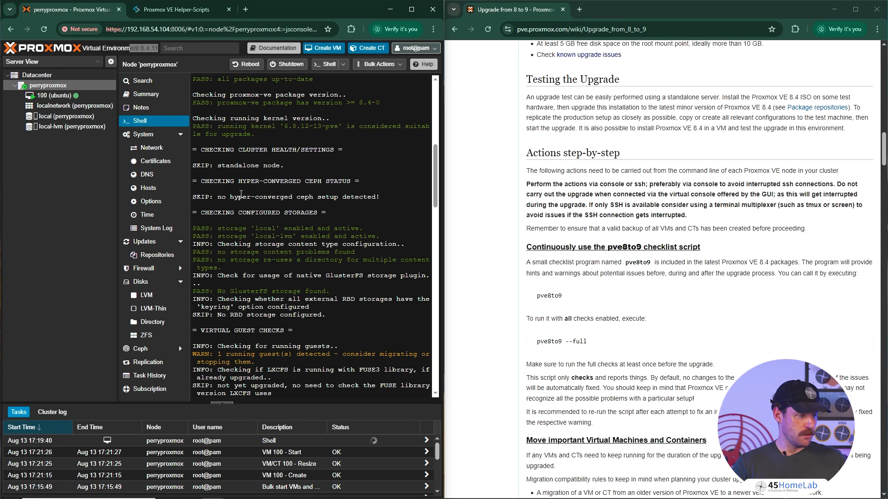
scroll(241, 194, down, 4)
scroll(225, 253, down, 2)
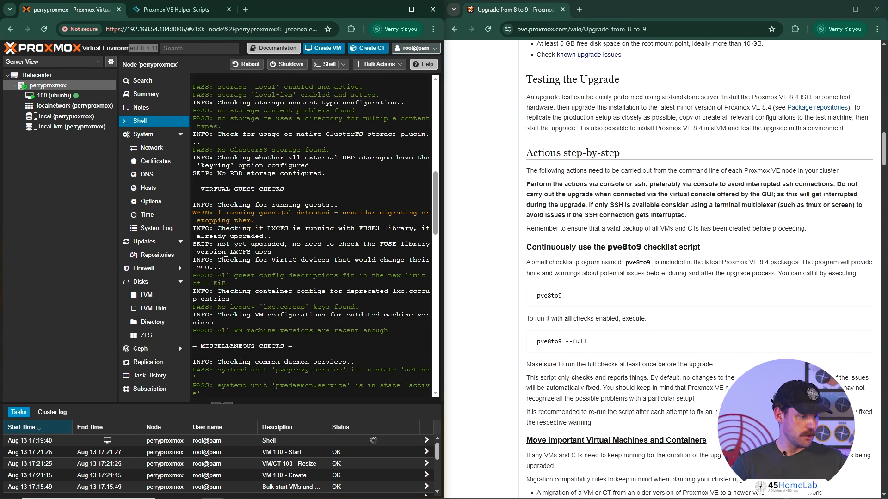
right_click(68, 98)
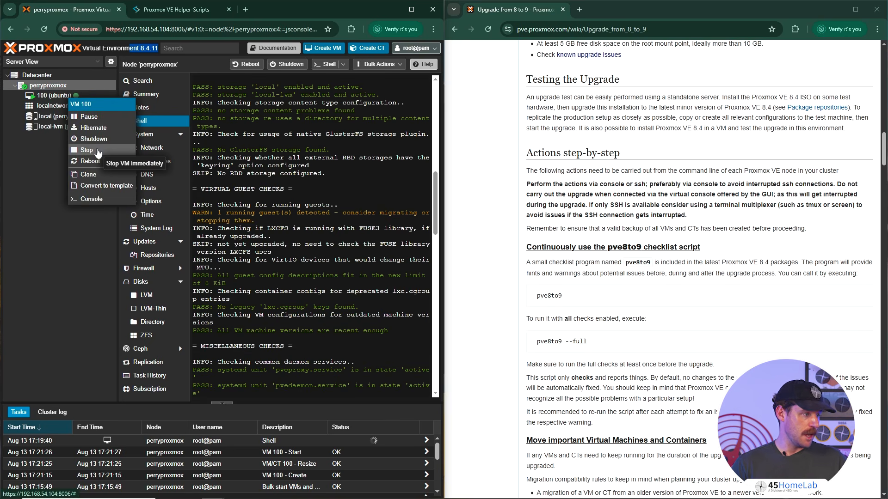
click(94, 138)
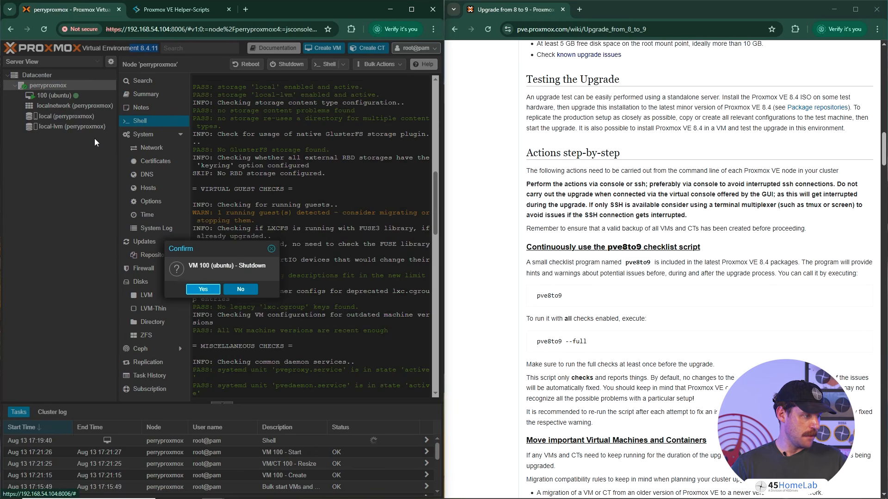
click(203, 289)
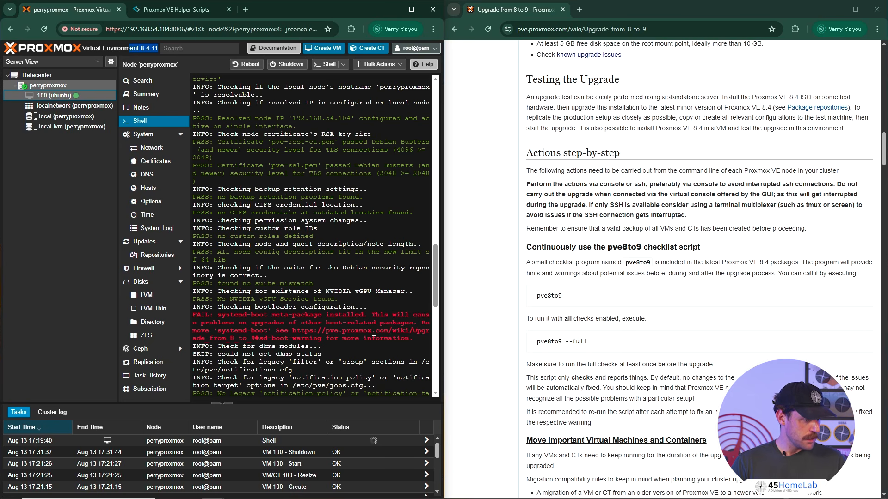
- Copy the wiki link from the systemd-boot failure message in the checklist output and open it in a new browser tab
drag(288, 331, 413, 339)
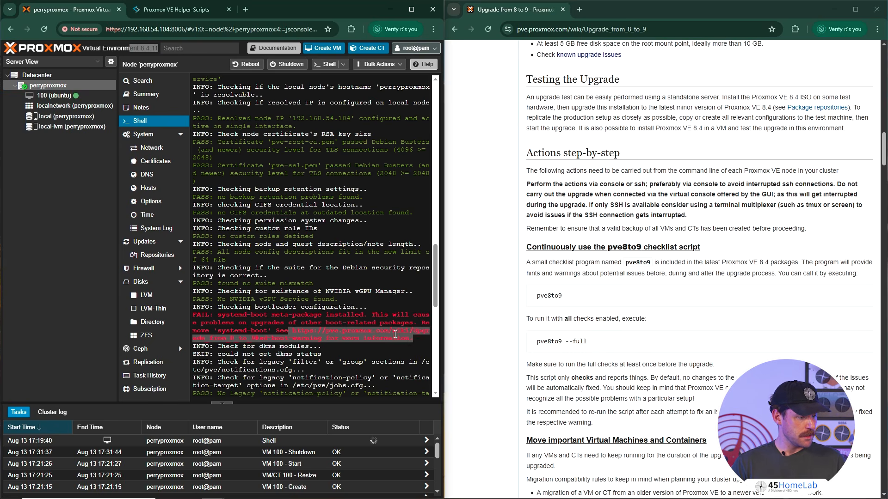
right_click(395, 333)
click(400, 157)
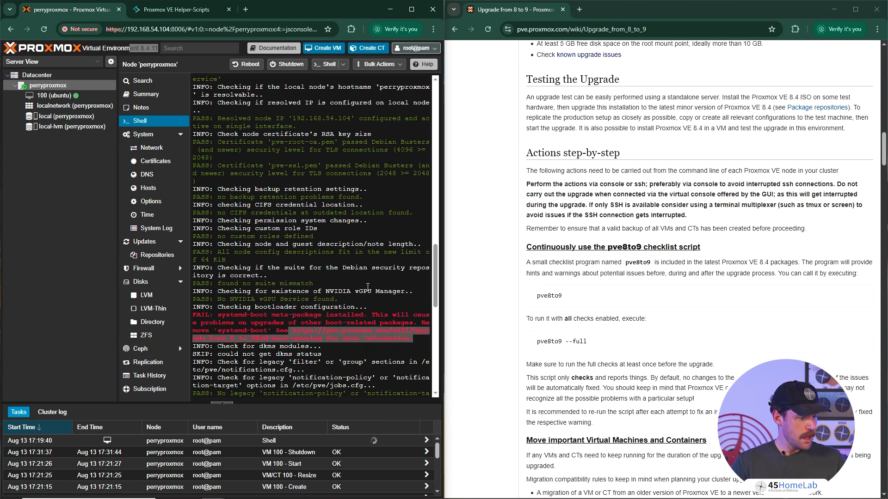
click(580, 9)
click(581, 23)
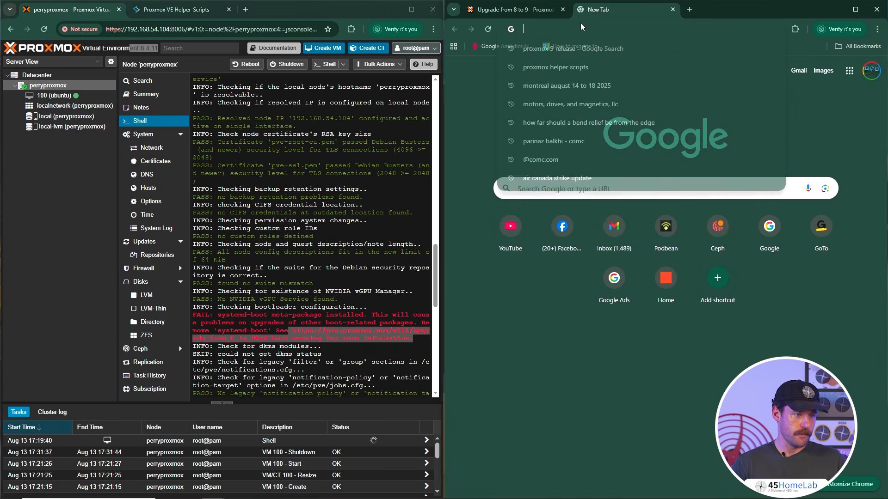
text(https://pve.proxmox.com/wiki/Upgrade_from_8_to_9#sd-boot-warning for more information.)
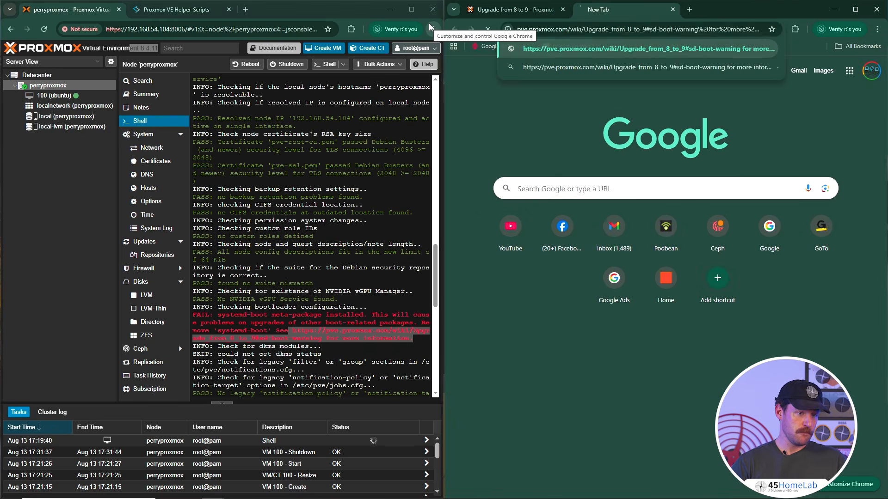
key(Return)
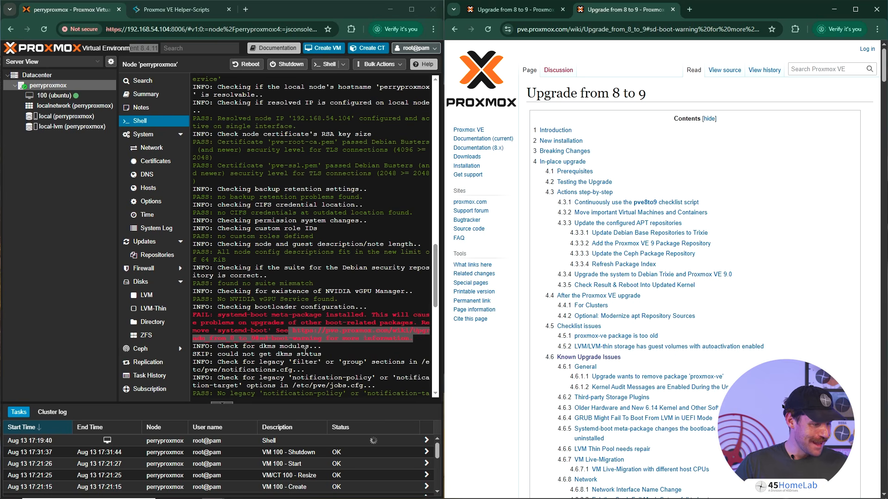
- Search the upgrade guide page for "boot" and open its section on uninstalling the systemd-boot meta-package
click(258, 340)
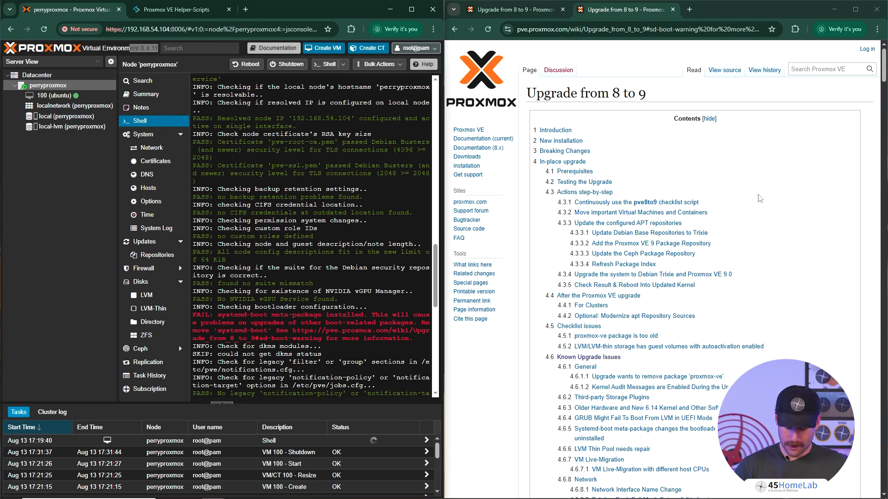
text(boot)
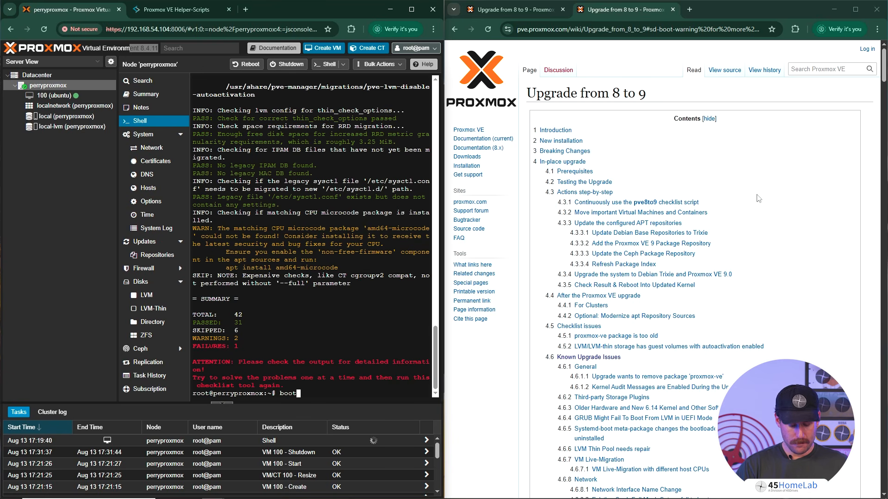
click(802, 110)
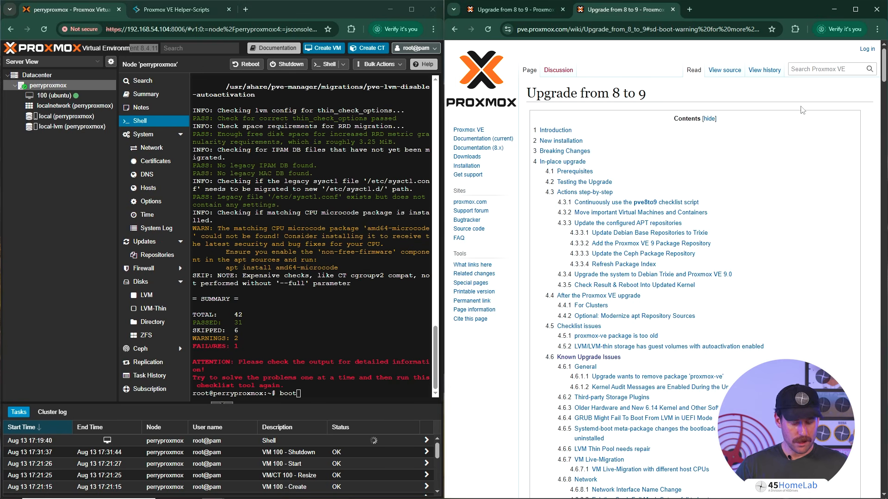
key(ctrl+f)
text(boot wa)
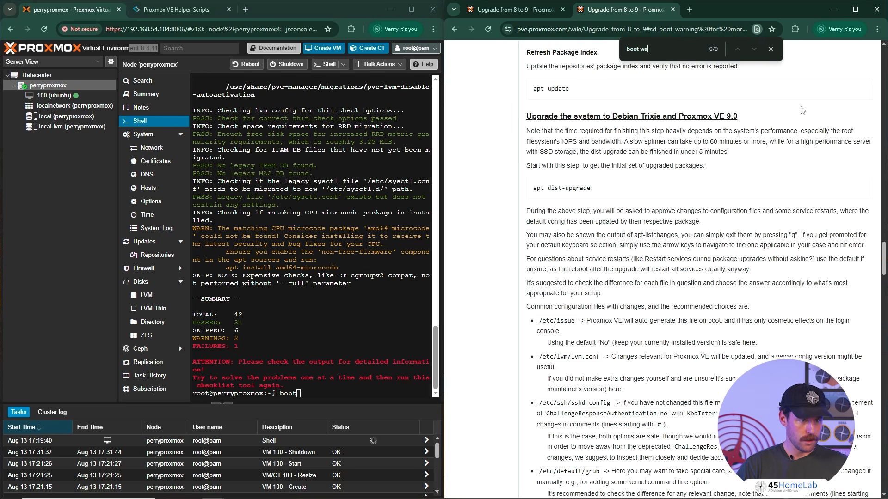
key(BackSpace)
key(BackSpace)
key(BackSpace)
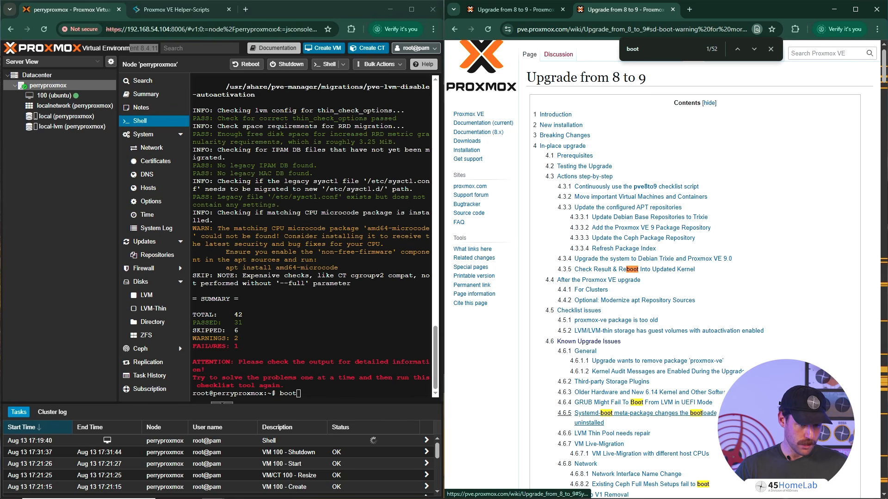
click(583, 412)
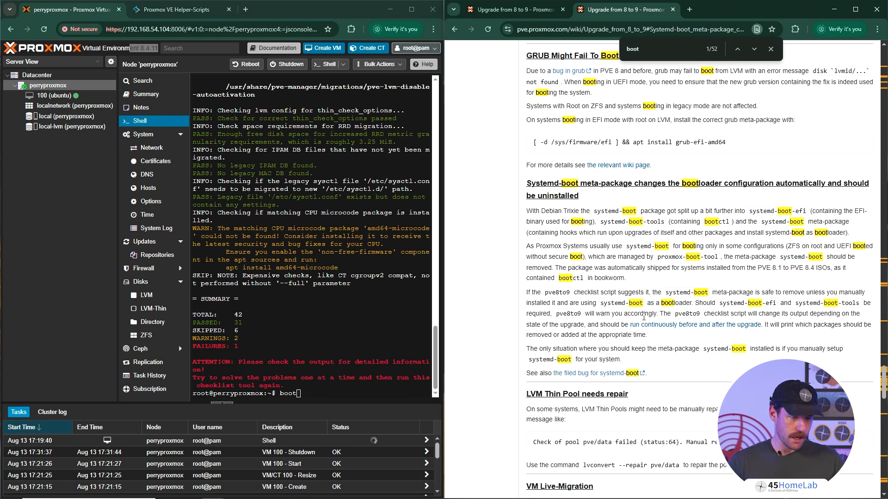
- Try to remove the systemd-boot package with apt in the node shell
click(336, 382)
text(bootapt remove systemd-)
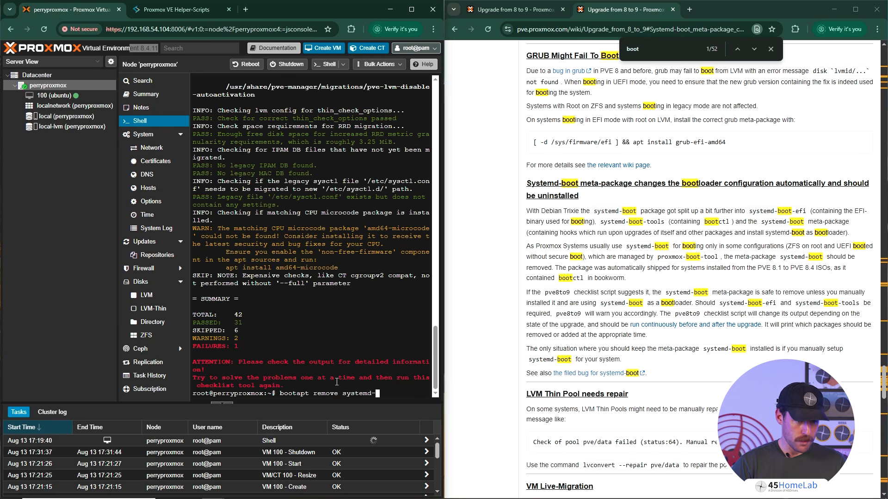
text(boot)
key(Return)
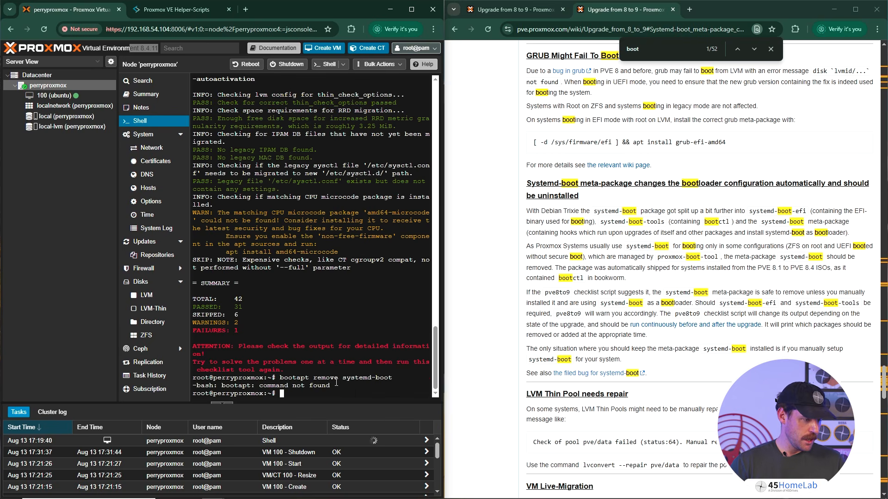
- Correct the recalled command to remove the systemd-boot package with apt, accept the removal, and rerun the pve8to9 checklist
key(Up)
key(Left)
key(Left)
key(Left)
key(Left)
key(Left)
key(Left)
key(Left)
key(Left)
key(Left)
key(Left)
key(Left)
key(Left)
key(Left)
key(Left)
key(Left)
key(Left)
key(Left)
key(Left)
key(Left)
key(Left)
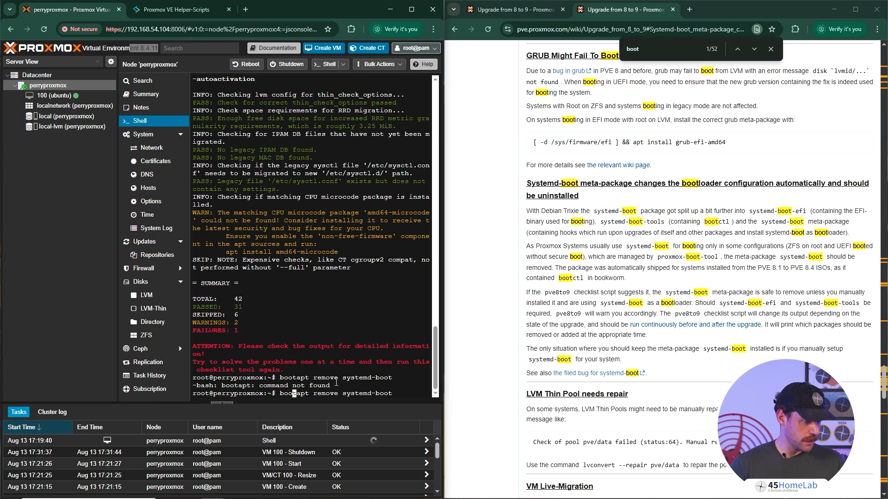
key(Right)
key(BackSpace)
key(BackSpace)
key(BackSpace)
key(BackSpace)
key(Return)
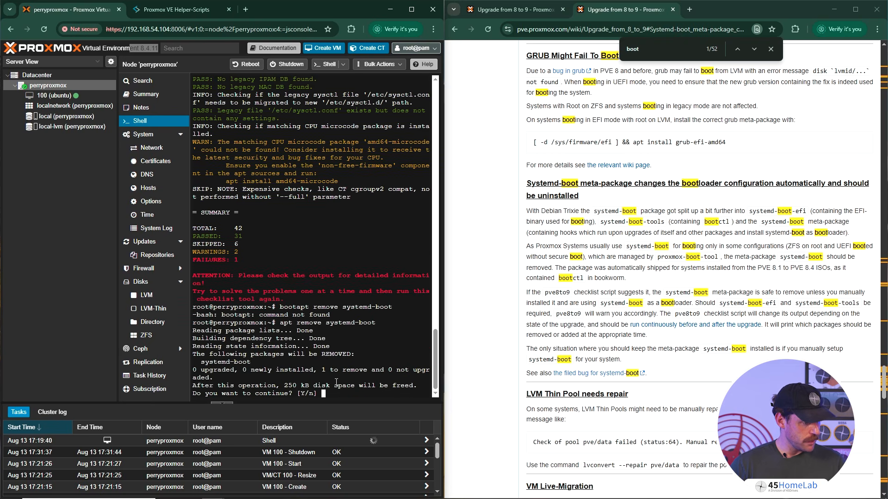
text(y)
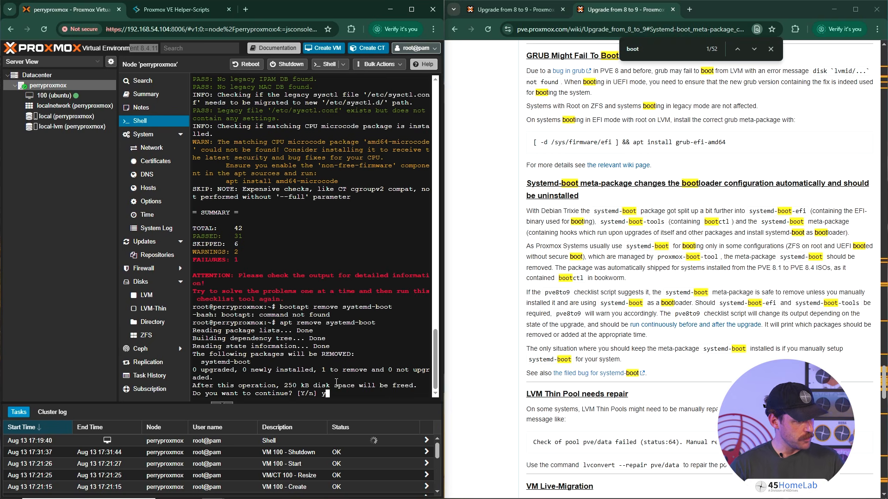
key(Return)
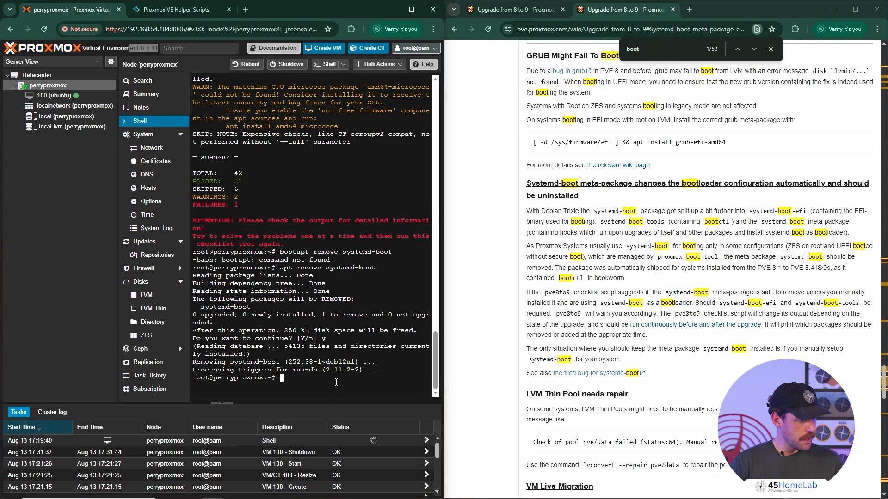
text(pve8to9)
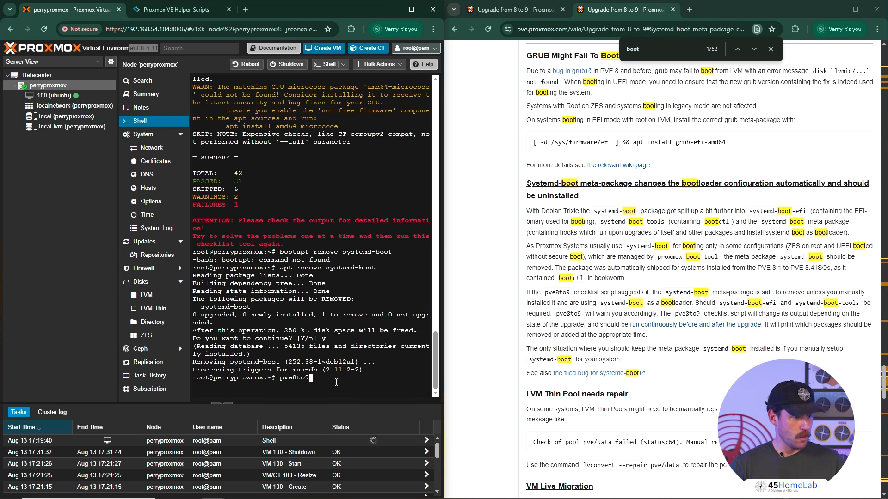
key(Return)
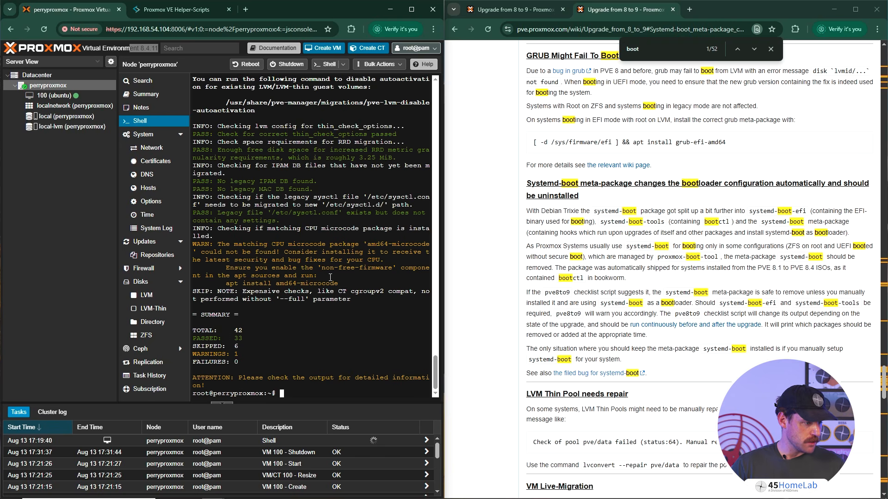
- Try to install the amd64-microcode package using the command suggested in the checklist warning, and clear the shell
drag(227, 283, 339, 285)
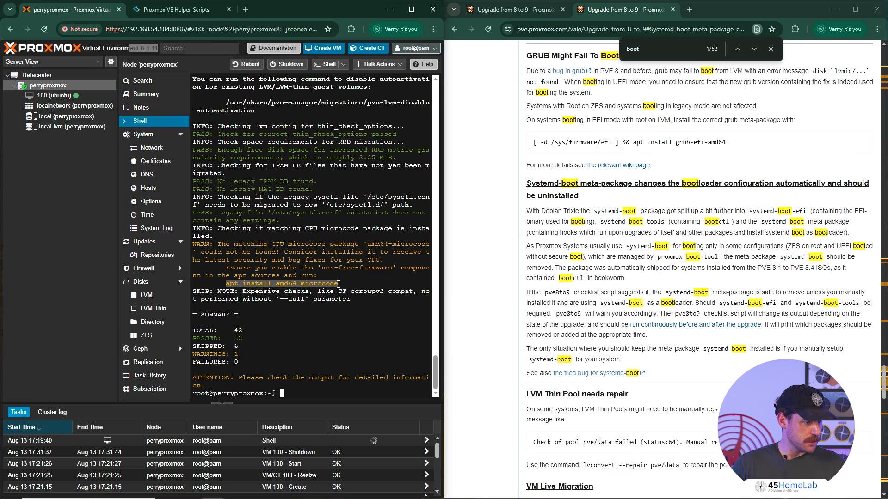
right_click(339, 284)
click(340, 110)
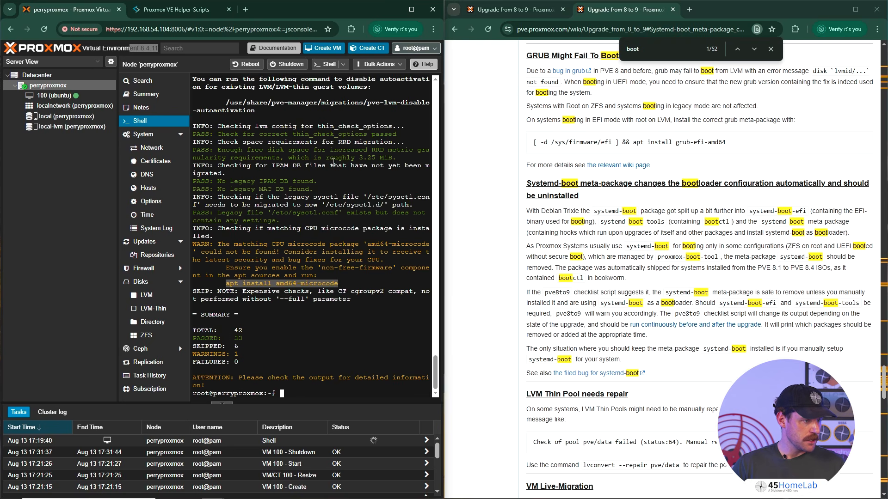
click(332, 353)
right_click(332, 354)
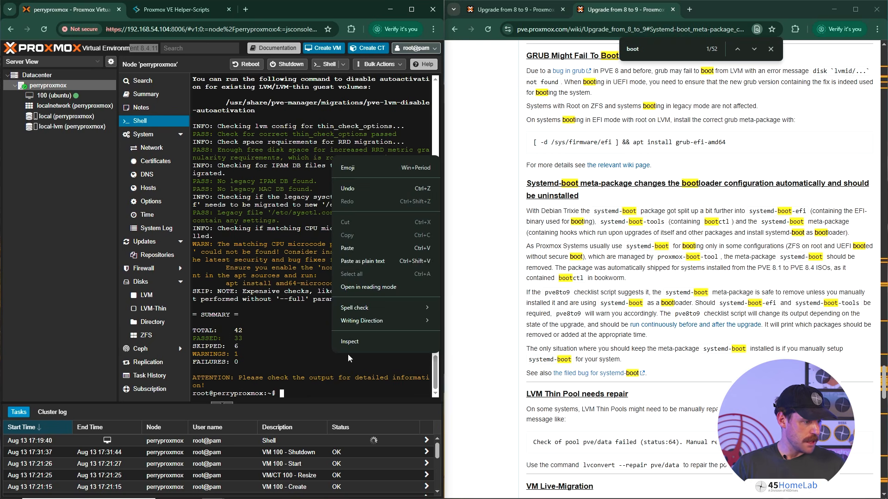
click(359, 248)
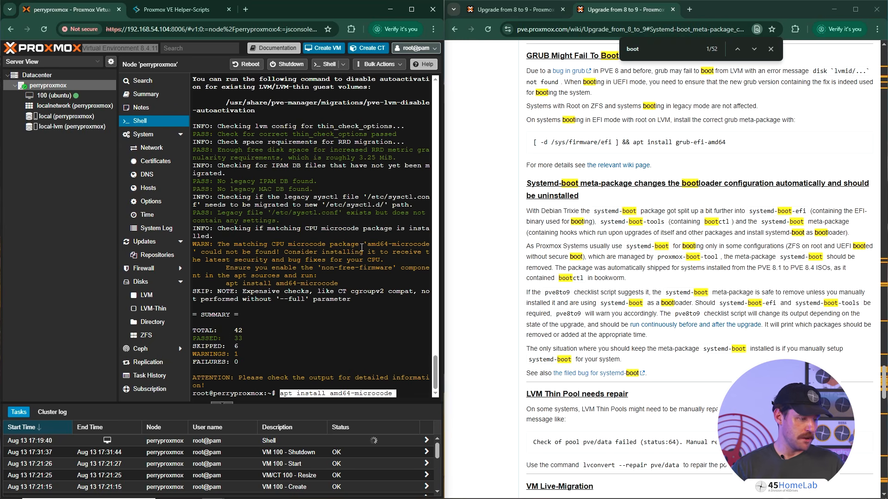
key(Return)
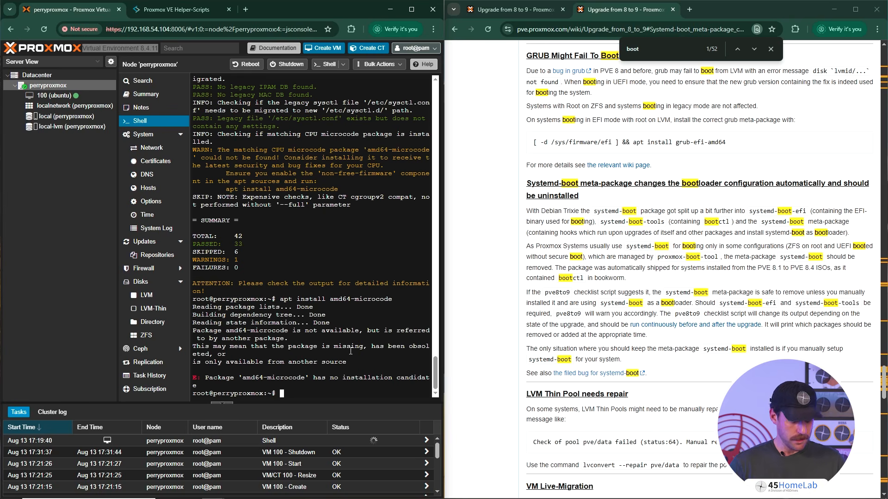
text(clear)
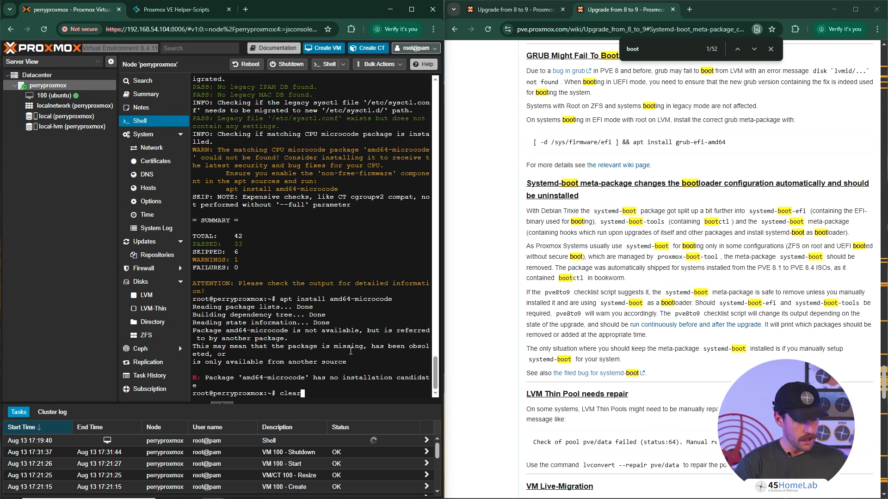
key(Return)
- Copy the pve8to9 --full command from the original upgrade guide page and run the full checklist in the node shell
scroll(718, 330, up, 10)
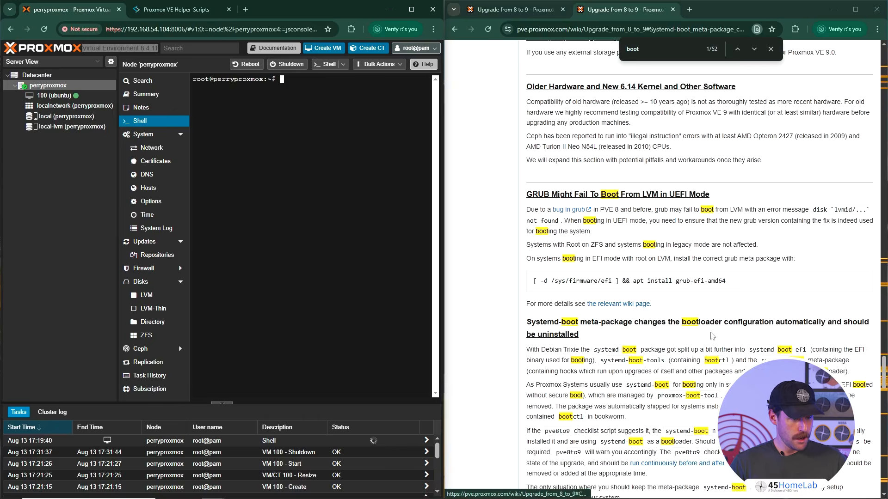
scroll(627, 383, up, 5)
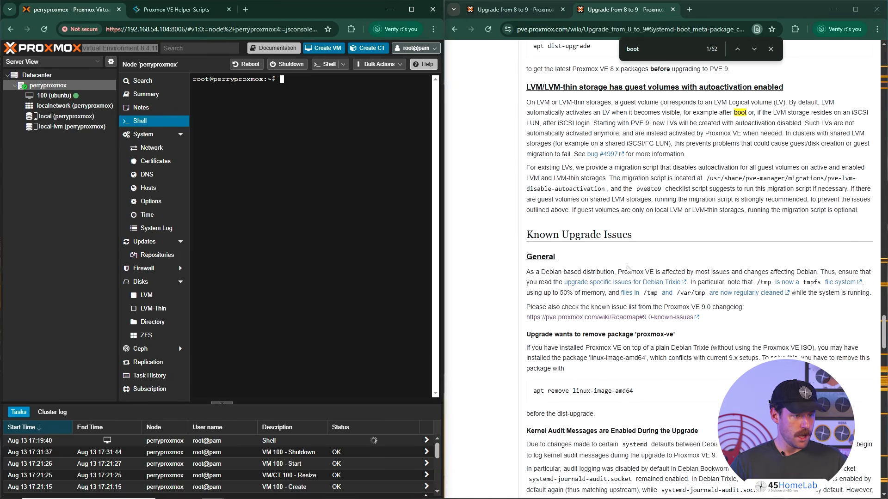
click(513, 9)
scroll(648, 237, down, 3)
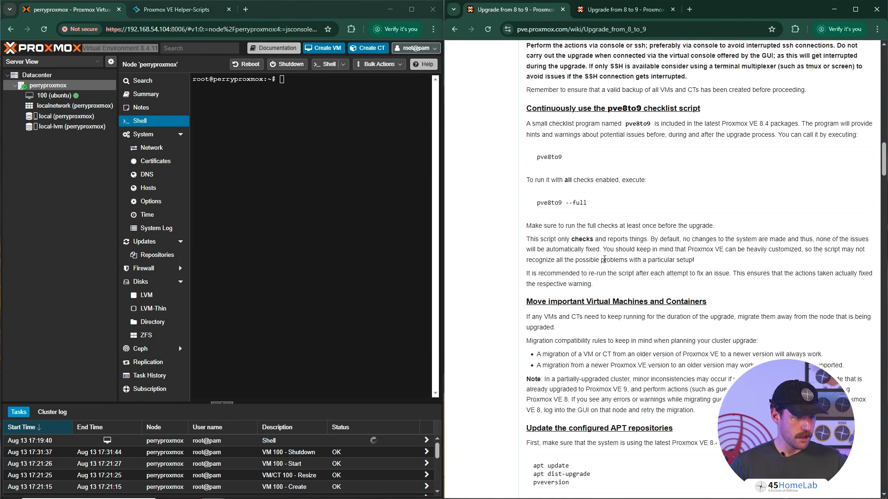
drag(588, 203, 534, 202)
right_click(551, 200)
click(562, 206)
click(331, 169)
right_click(331, 170)
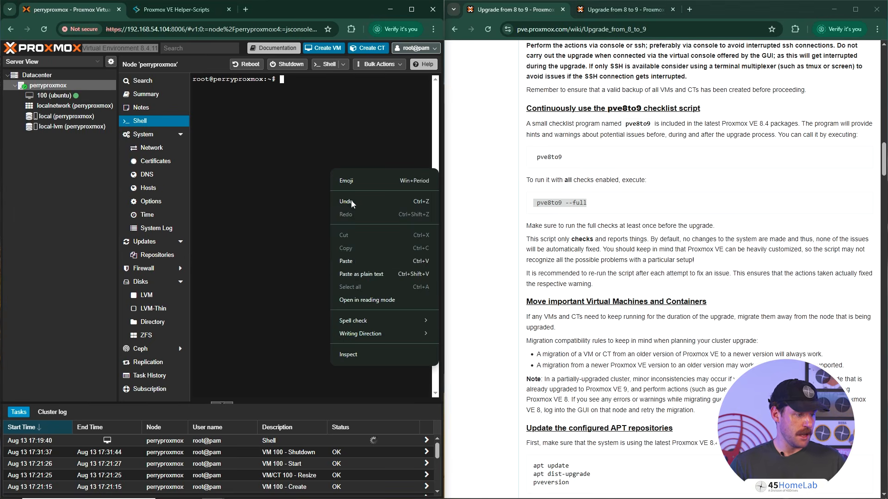
click(351, 262)
key(Return)
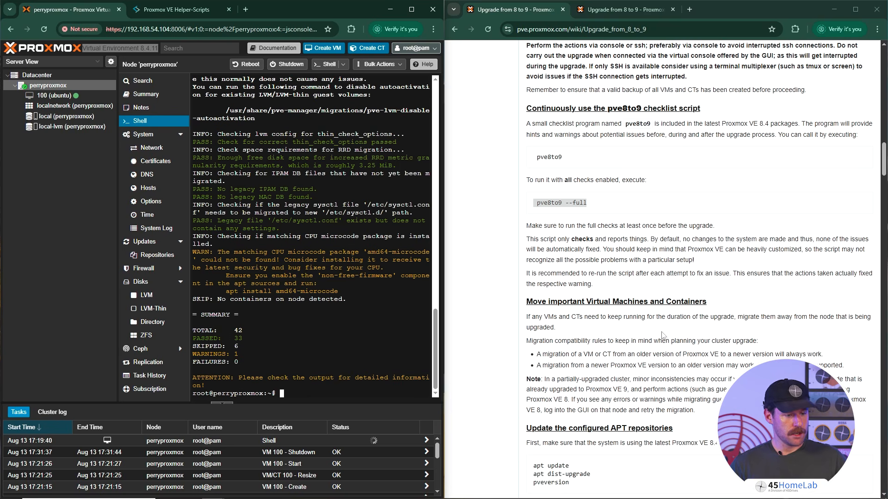
- Refresh the node's package lists with apt update, following the guide's section on the configured APT repositories
scroll(567, 276, down, 2)
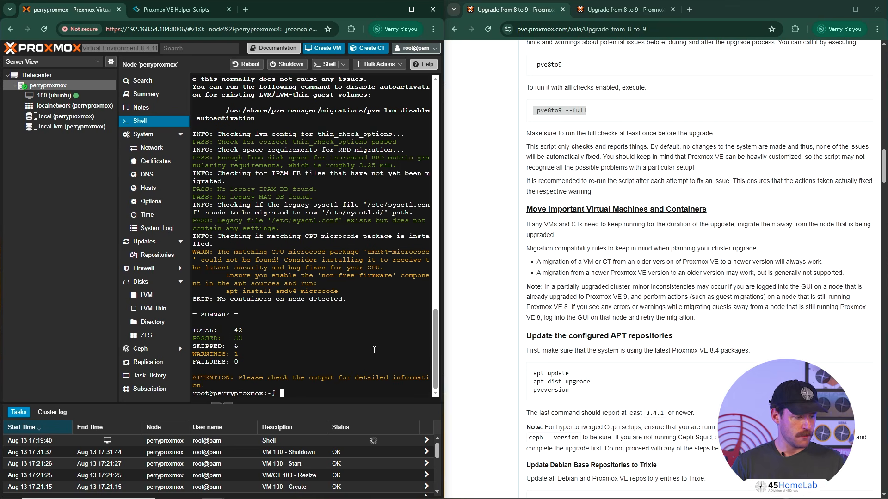
text(apt update)
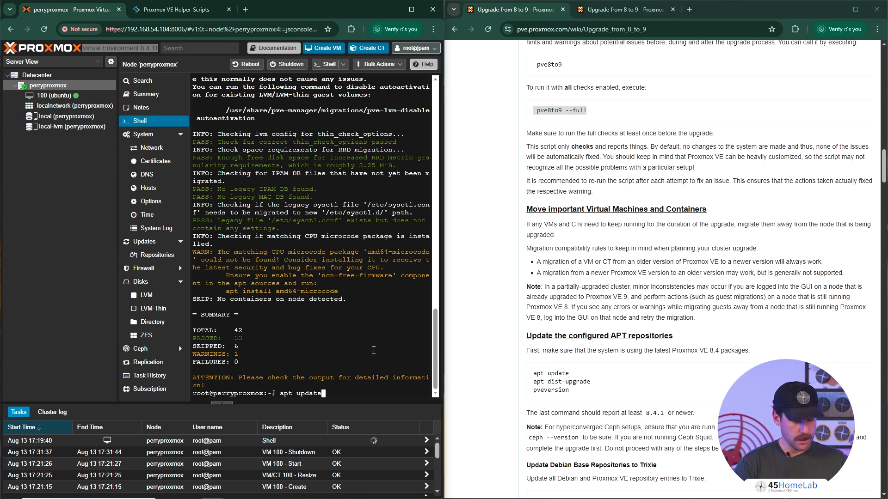
key(Return)
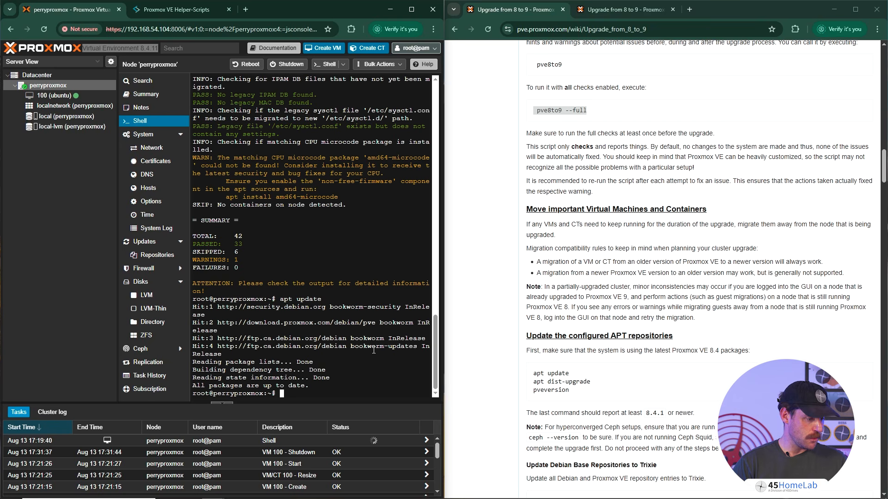
- Go to /etc/apt/sources.list.d/, list its files, and print the contents of pve-enterprise.list
text(cd )
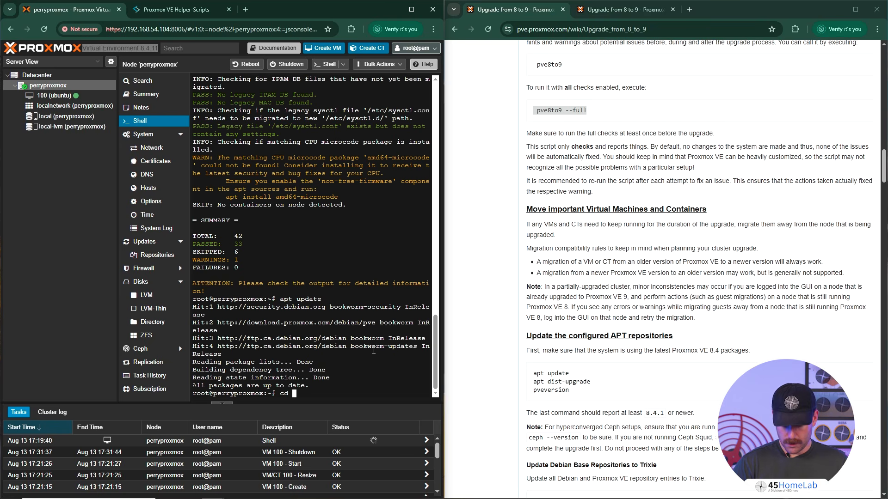
text(/etc/apt/sources.list.d/)
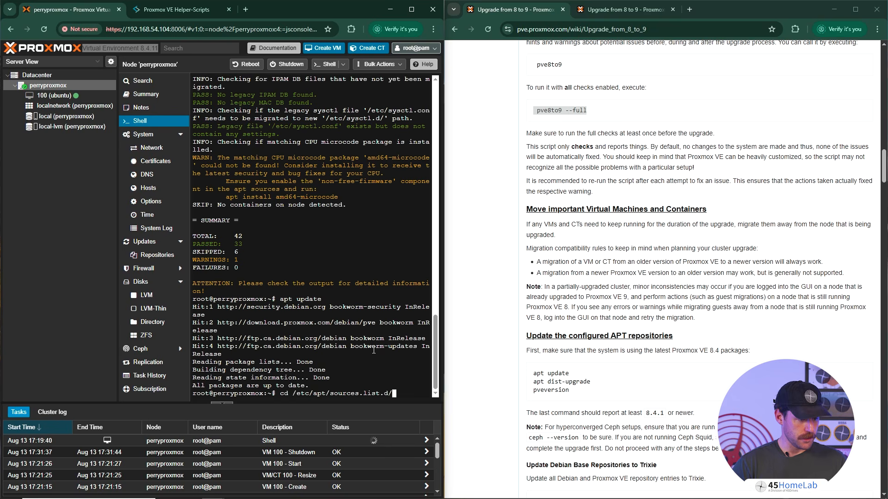
key(Return)
text(ls)
key(Return)
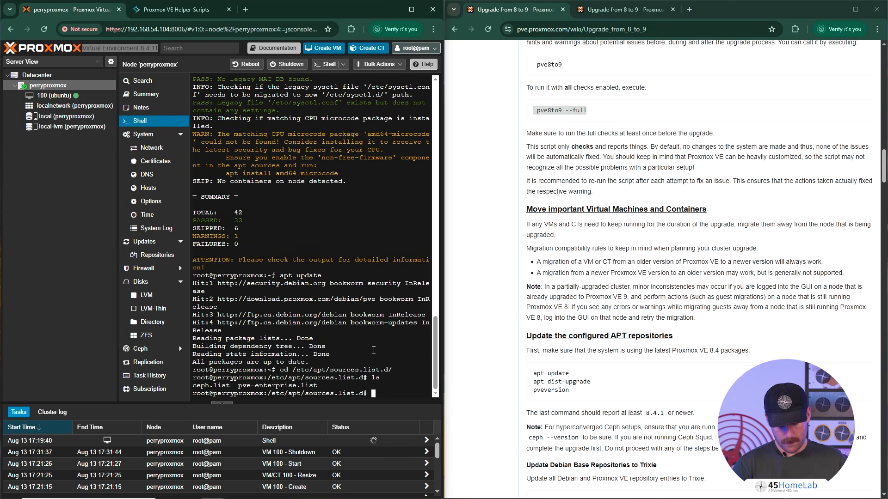
text(cat pve)
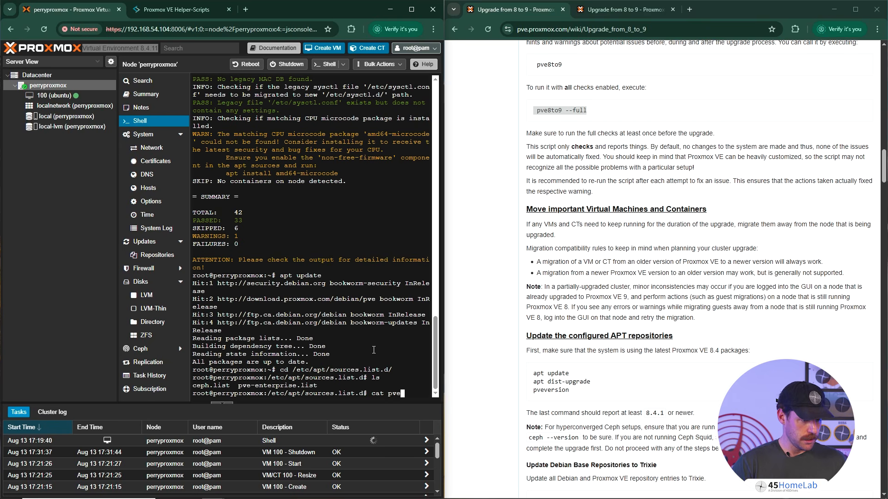
key(Tab)
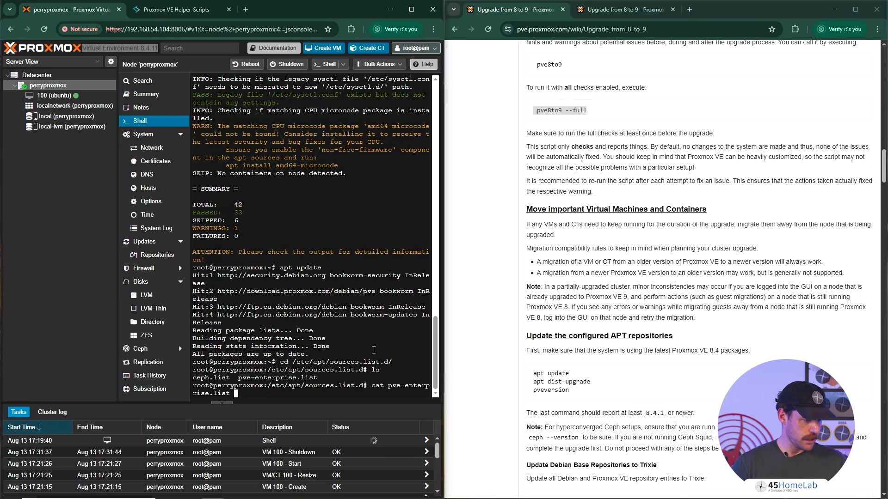
key(Return)
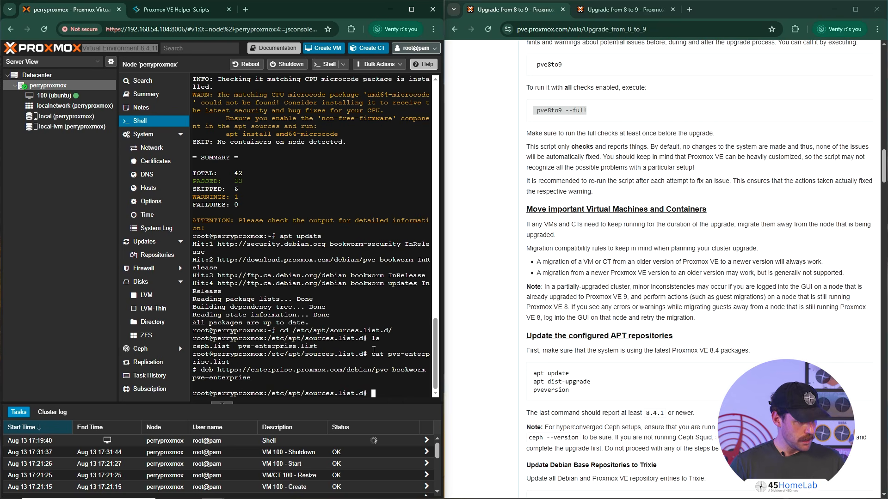
- Clear the shell output and return to the root user's home directory
text(clear)
key(Return)
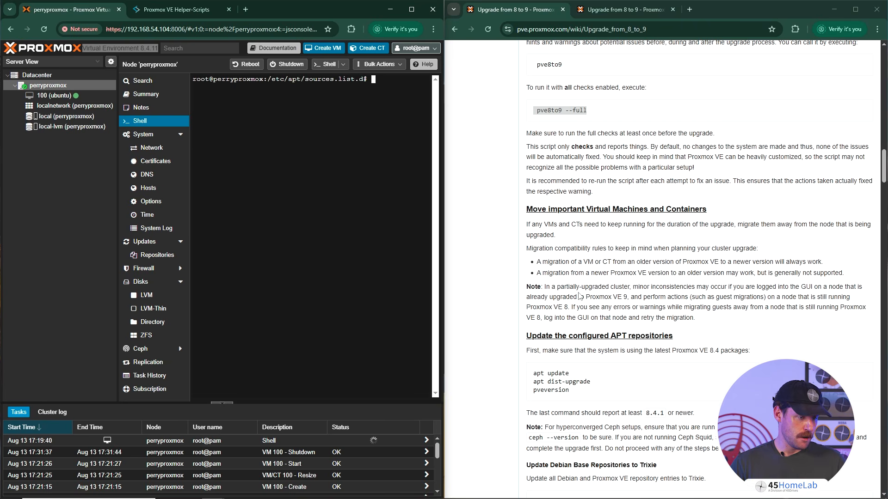
text(cd)
key(Return)
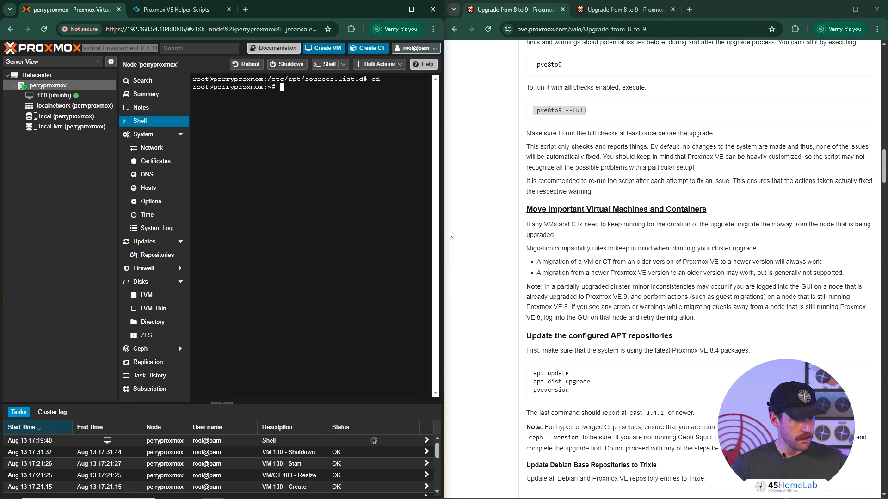
- Widen the Proxmox browser window beside the guide and try to run the distribution upgrade with apt
drag(443, 237, 505, 234)
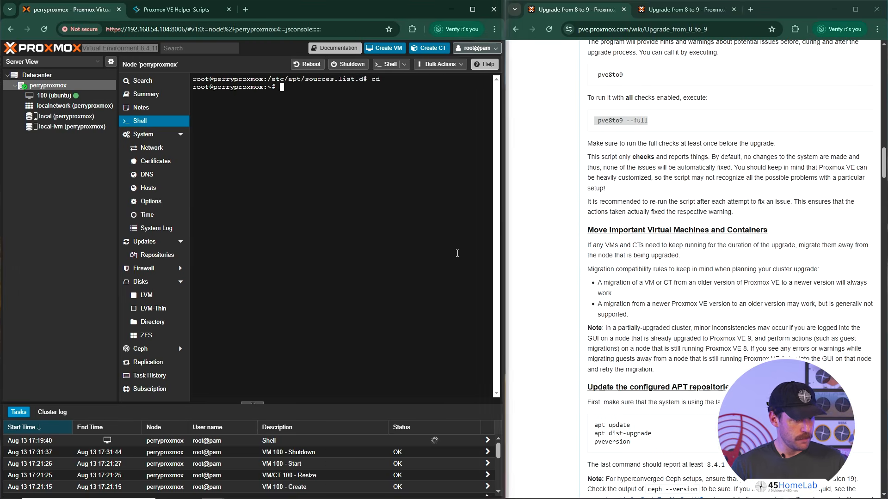
text(apt)
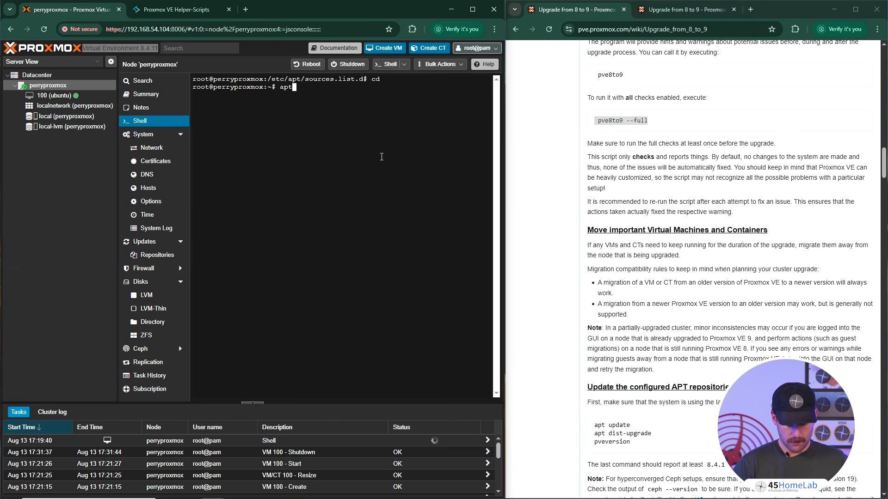
text( dist-uprgade)
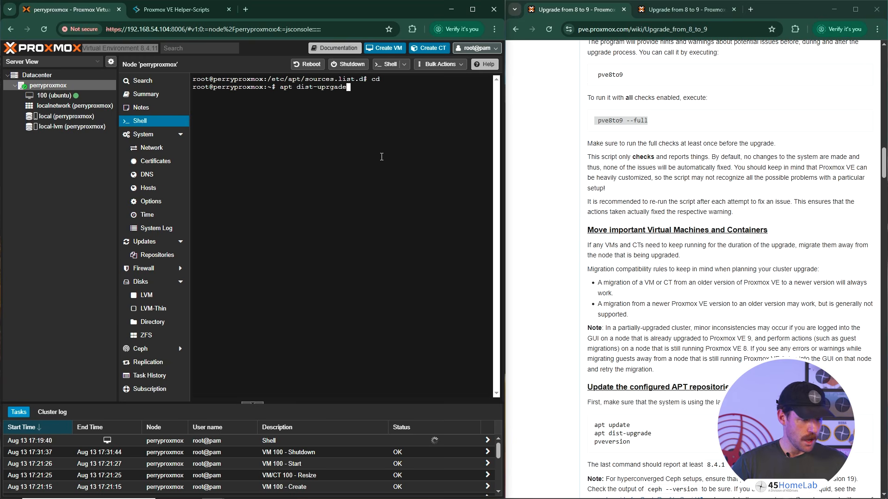
key(Return)
- Correct the misspelled operation in the recalled command and run apt dist-upgrade
key(Up)
key(Left)
key(Left)
key(Left)
key(Left)
key(Left)
key(Left)
key(Left)
key(Left)
key(Left)
key(Left)
key(Left)
key(Left)
key(Left)
key(Right)
key(Right)
key(Right)
key(Right)
key(Right)
key(Right)
key(Right)
key(Right)
key(Right)
key(Right)
key(Right)
key(Right)
key(Right)
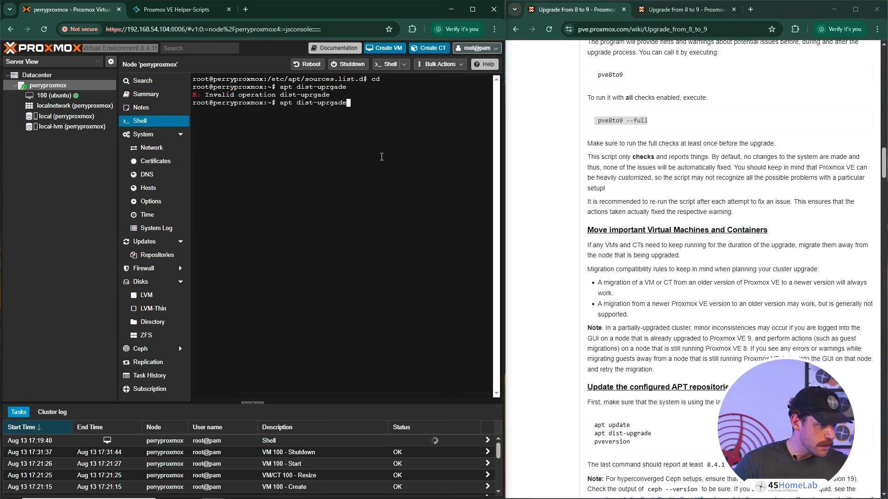
key(Left)
key(Left)
key(Left)
key(Left)
key(Left)
key(Right)
key(Right)
key(Right)
key(Right)
key(Right)
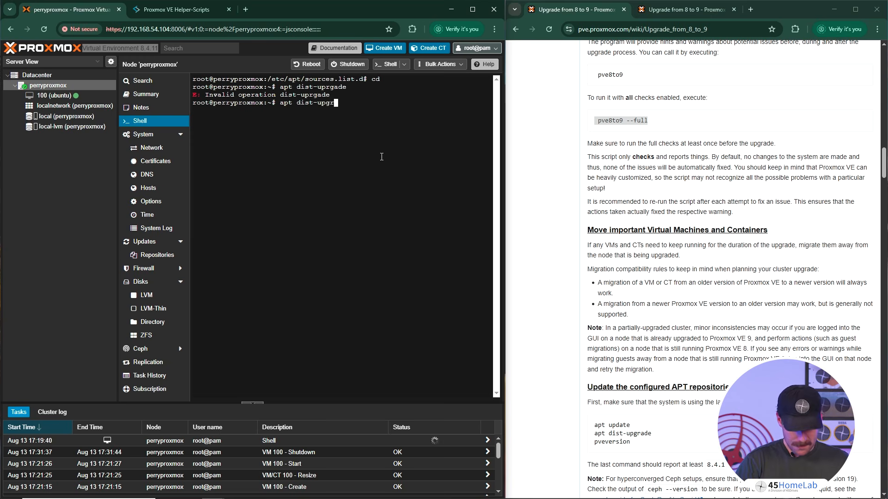
key(Return)
key(Up)
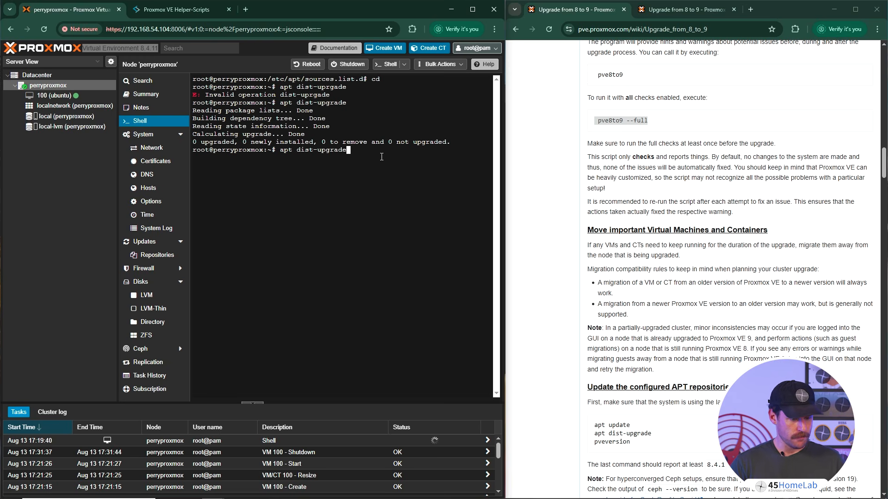
text(pvece)
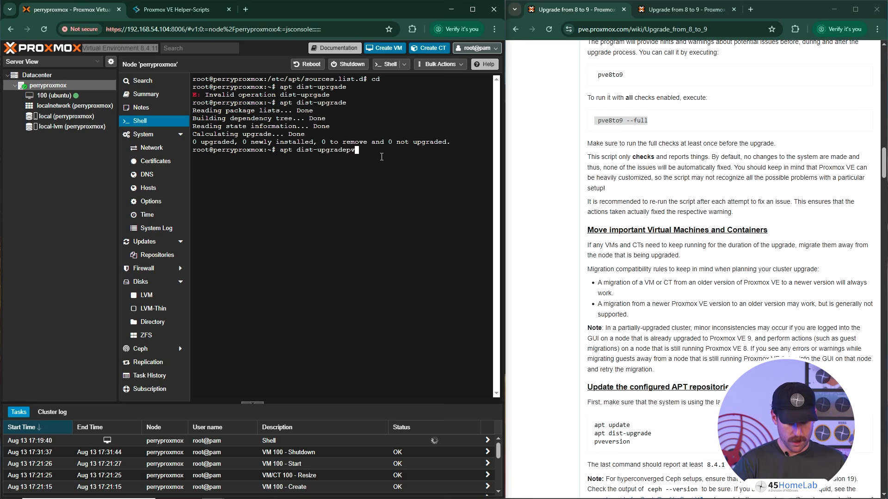
key(BackSpace)
key(ctrl+c)
key(ctrl+c)
key(ctrl+c)
- Check the installed Proxmox VE version in the shell with pveversion
text(pve)
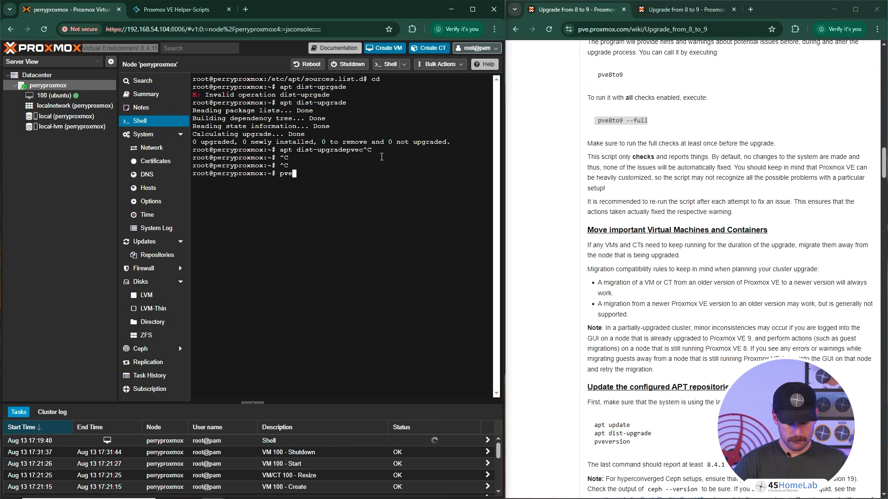
text(version)
key(Return)
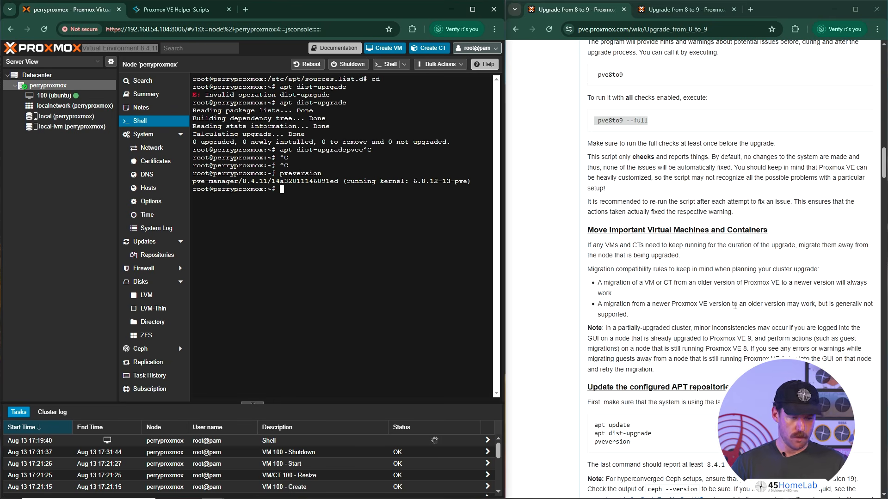
- Read the guide's section on updating the Debian base repositories to Trixie, including its two sed commands
scroll(734, 306, down, 3)
scroll(743, 369, down, 1)
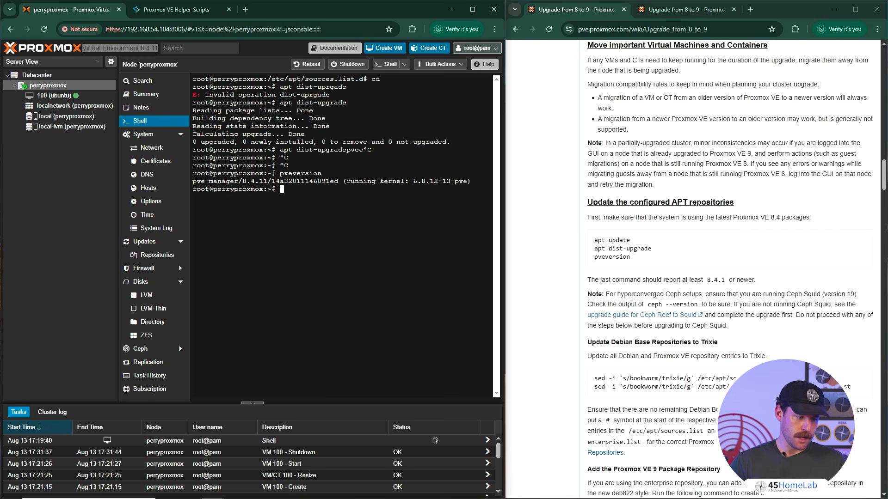
scroll(632, 287, down, 2)
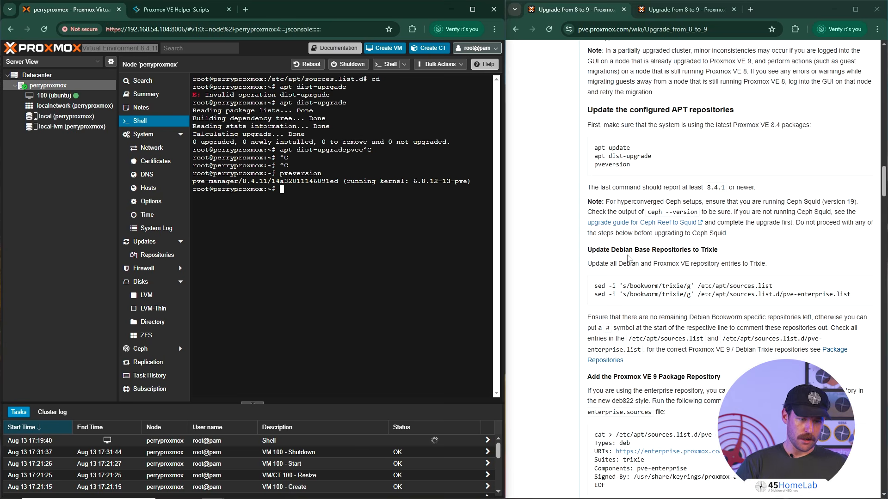
drag(695, 296, 692, 297)
click(694, 297)
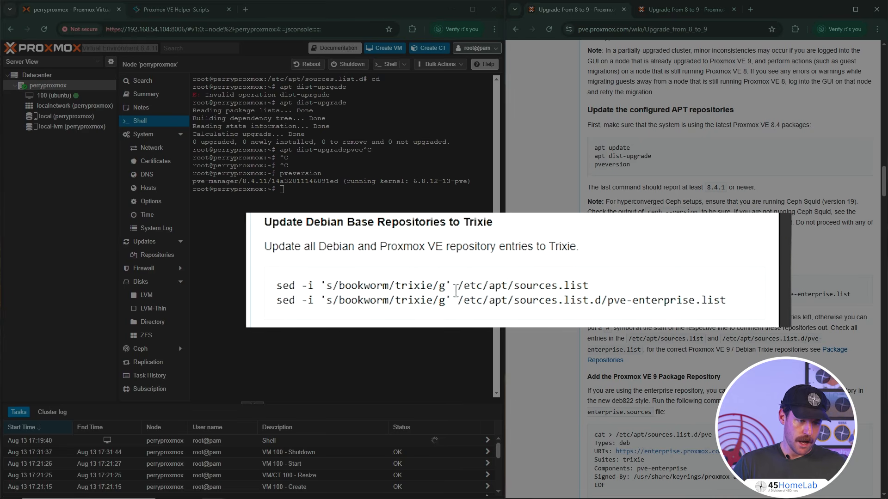
drag(710, 297, 853, 297)
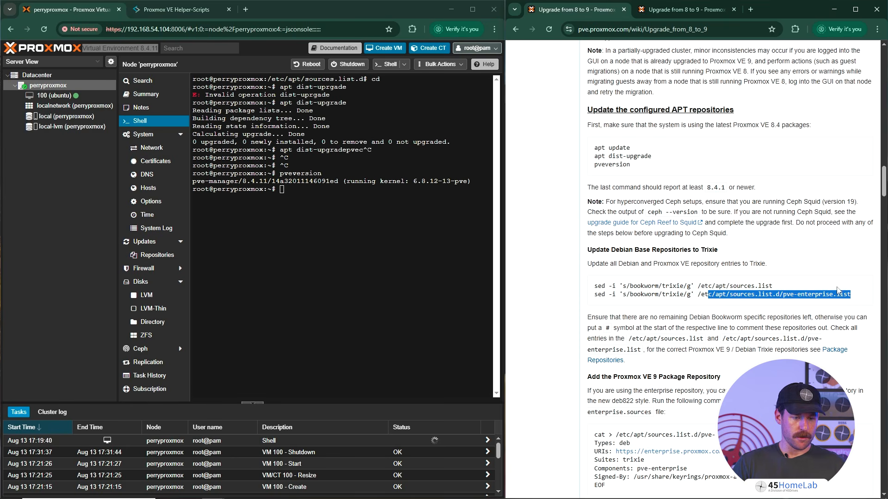
click(856, 291)
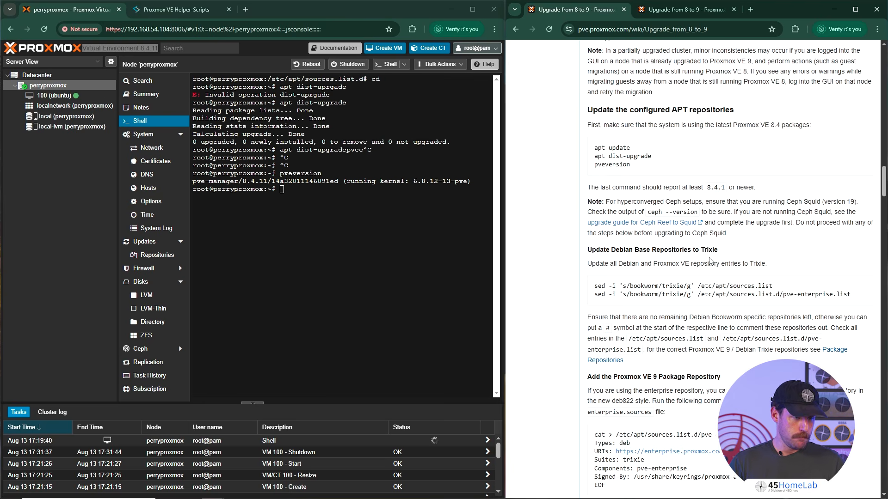
scroll(622, 259, down, 1)
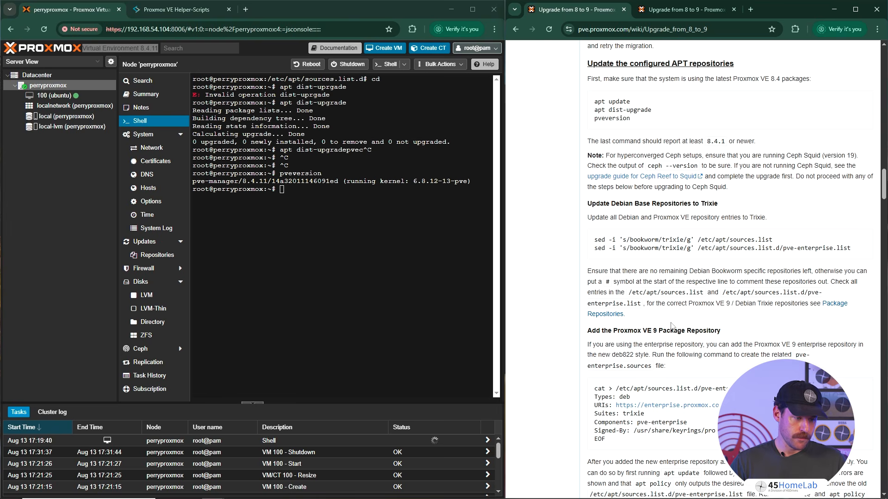
scroll(674, 324, down, 3)
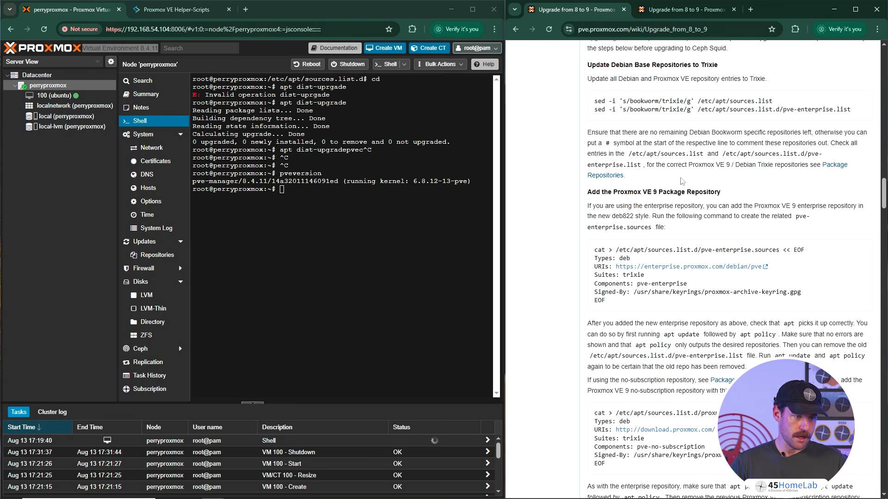
- Copy the guide's sed command for /etc/apt/sources.list and print that file's current contents in the shell
drag(594, 101, 750, 105)
click(662, 113)
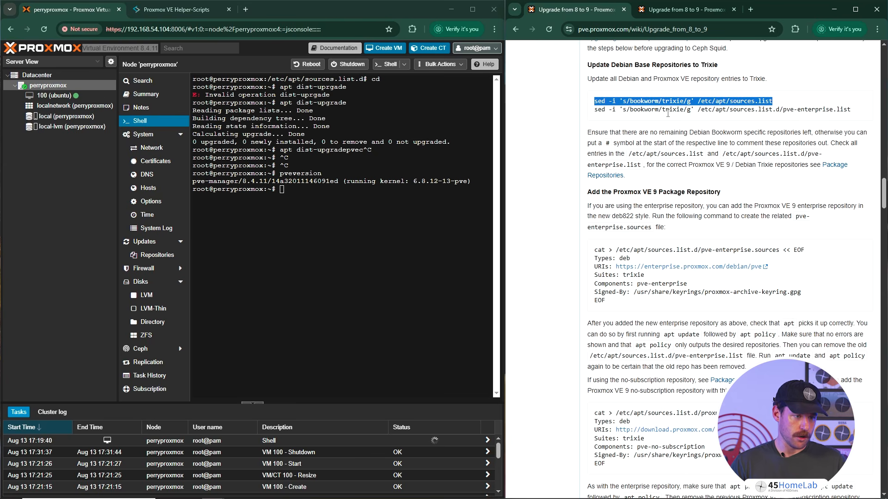
click(426, 207)
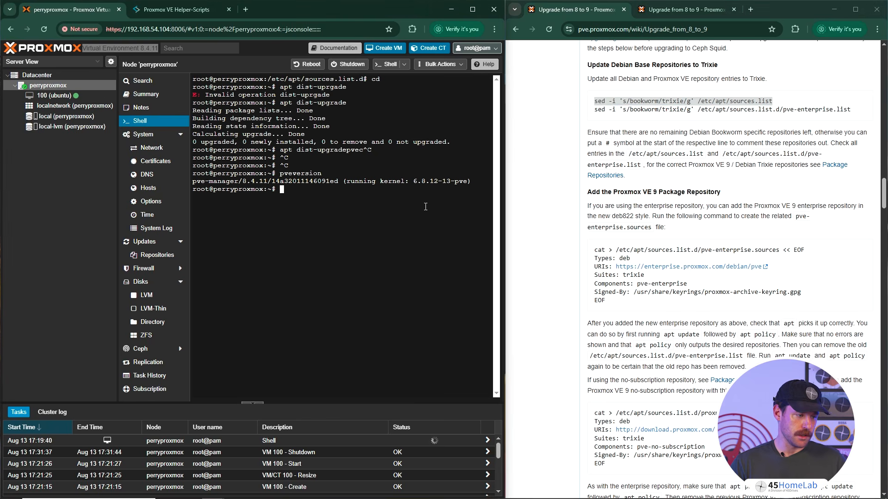
text(cat )
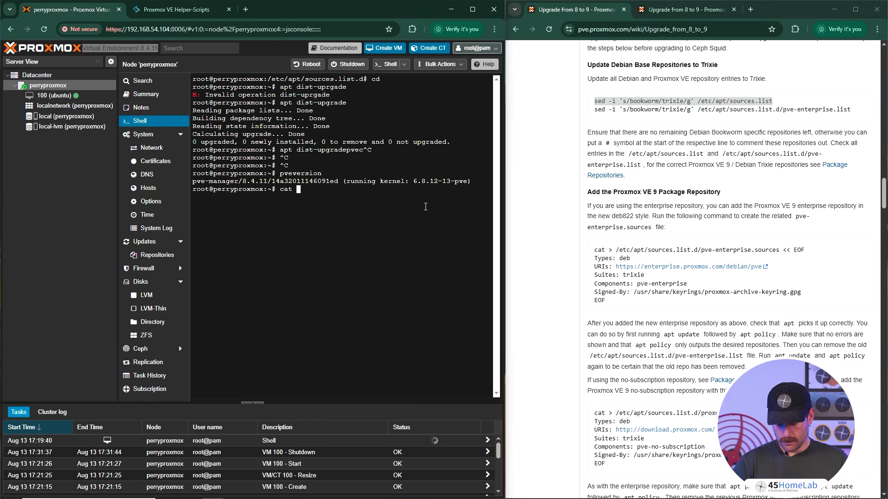
text(/etc/apt/sources.list)
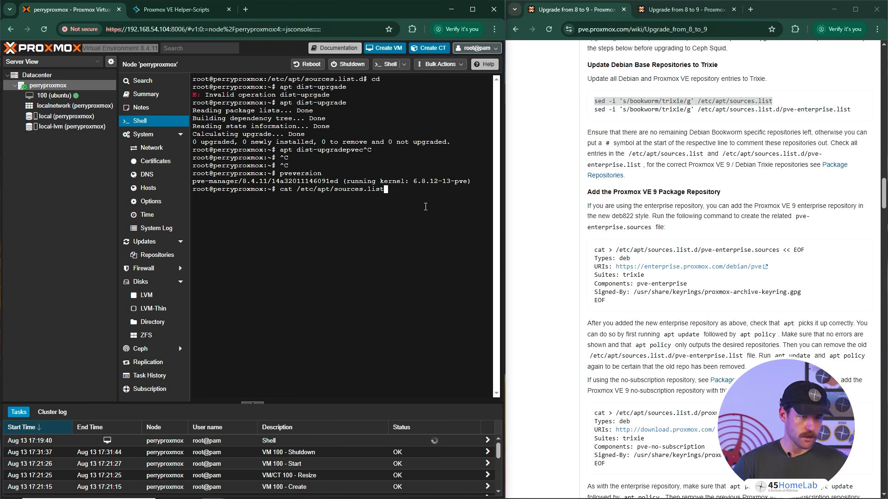
key(Return)
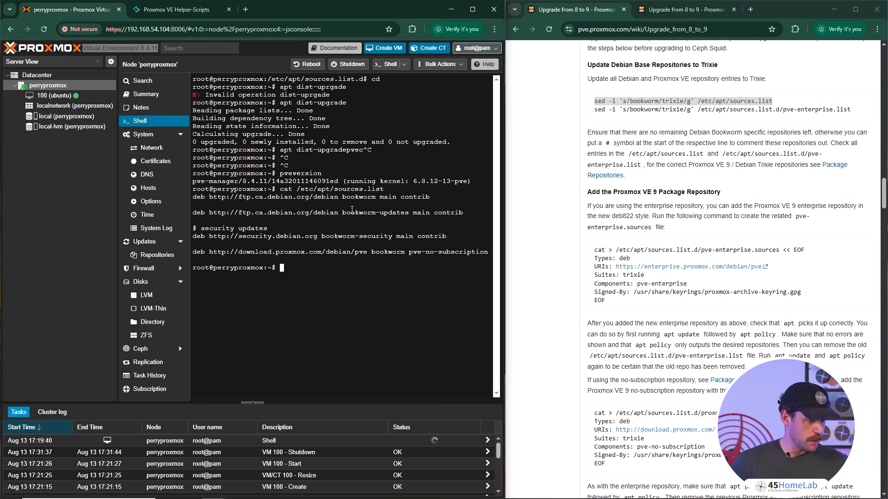
- Replace bookworm with trixie in /etc/apt/sources.list using the copied sed command, and print the file again
right_click(393, 271)
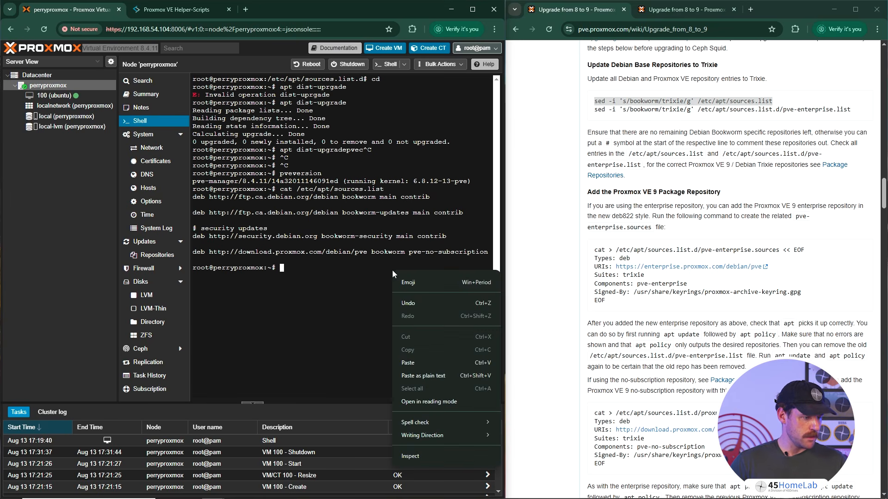
click(426, 363)
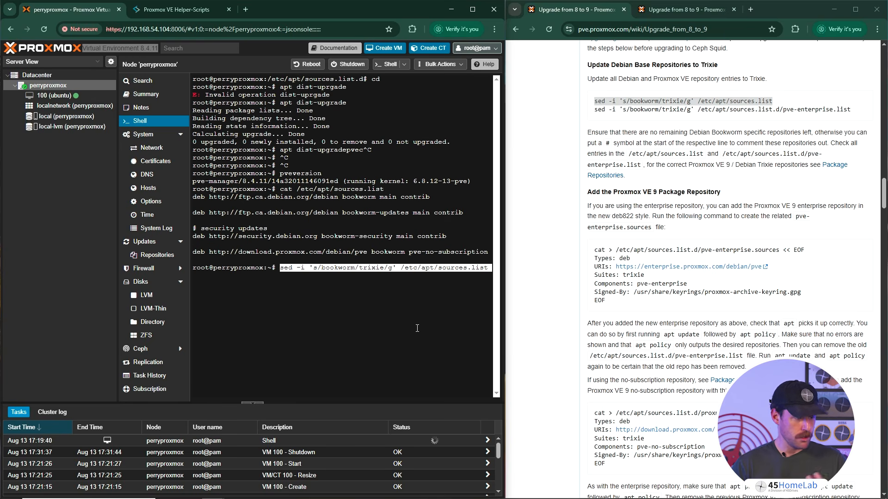
key(Return)
key(Up)
key(Up)
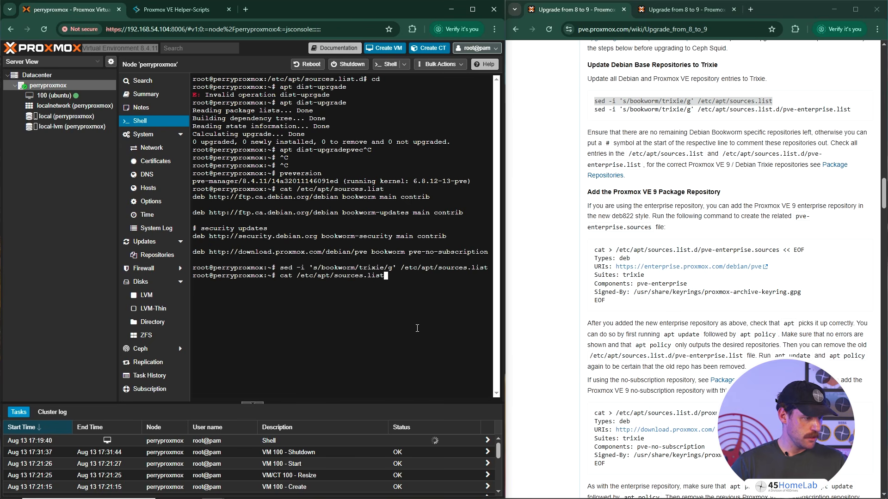
key(Return)
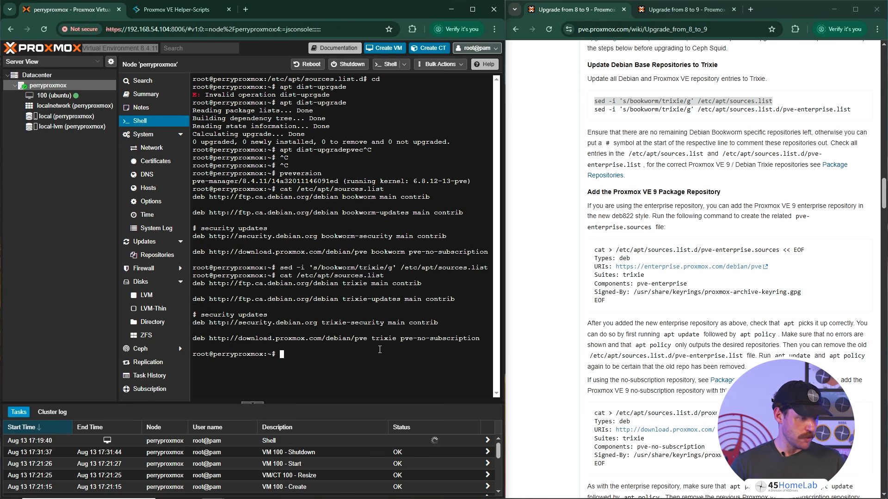
- Clear the shell output and review the guide's sed command for pve-enterprise.list
text(clear)
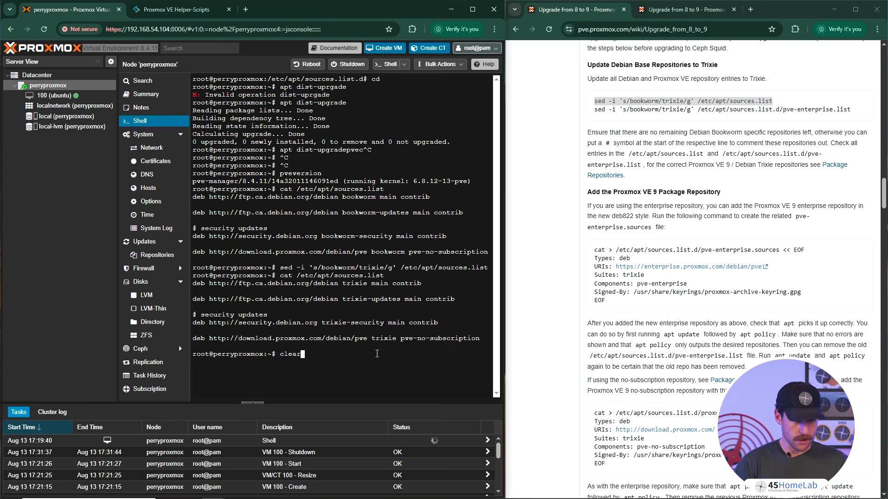
key(Return)
drag(593, 109, 857, 111)
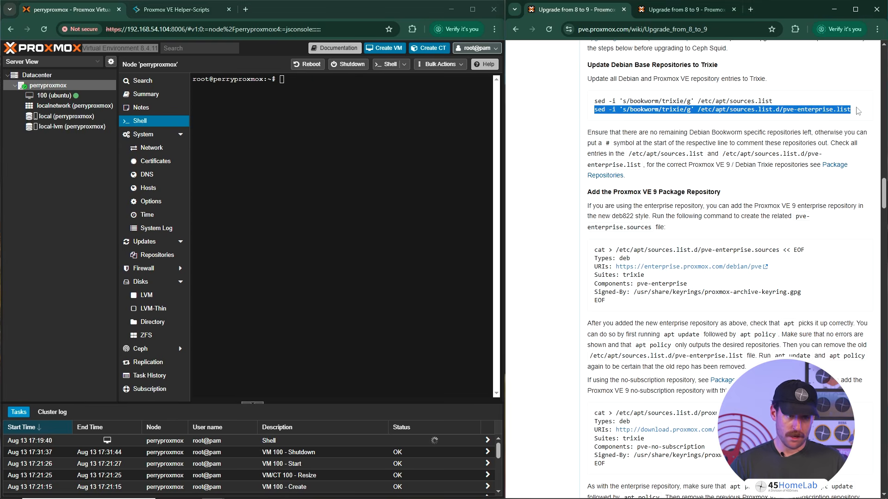
click(735, 143)
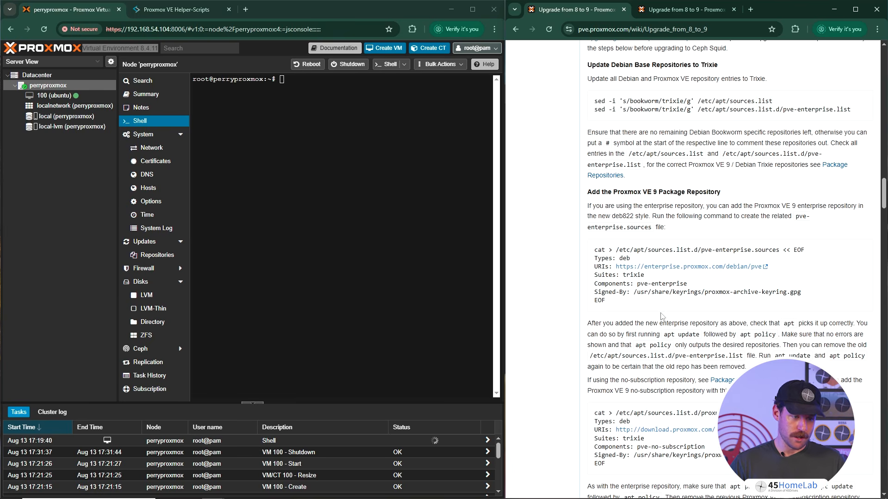
- Create /etc/apt/sources.list.d/proxmox.sources by running the guide's command for the Proxmox VE 9 no-subscription repository
scroll(655, 309, down, 3)
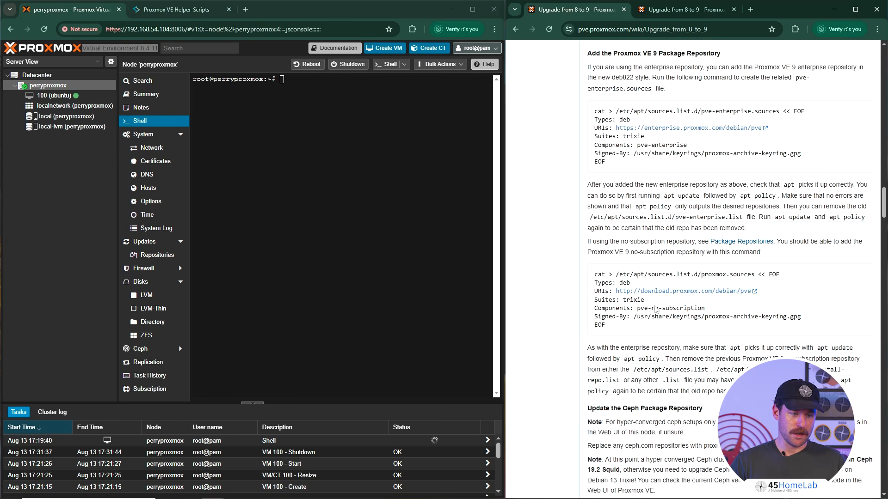
scroll(655, 308, down, 1)
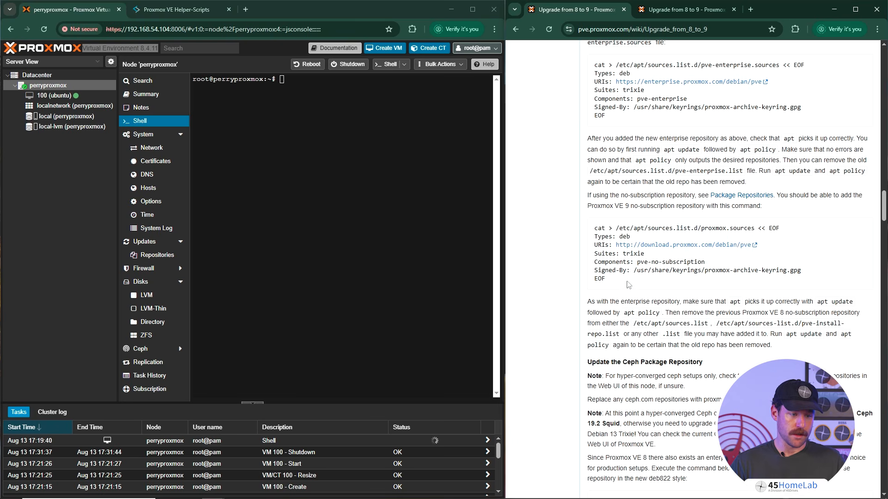
drag(610, 282, 590, 228)
right_click(597, 227)
click(617, 237)
right_click(388, 140)
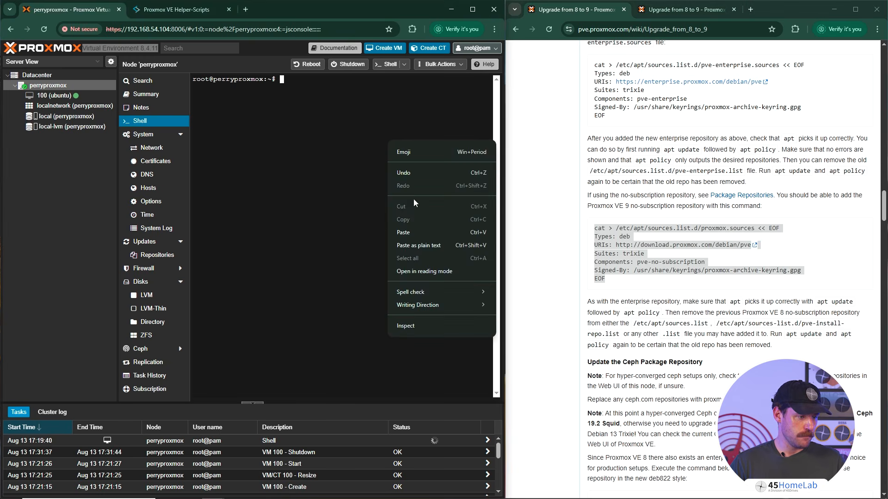
click(408, 232)
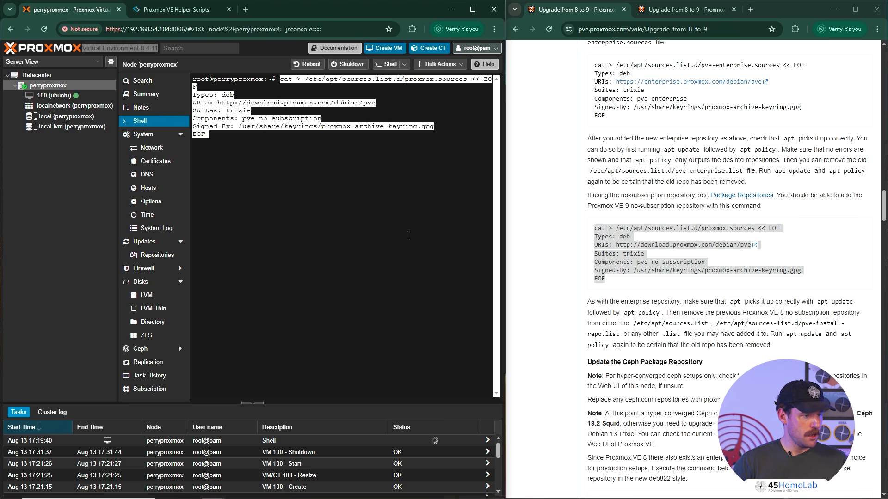
key(Return)
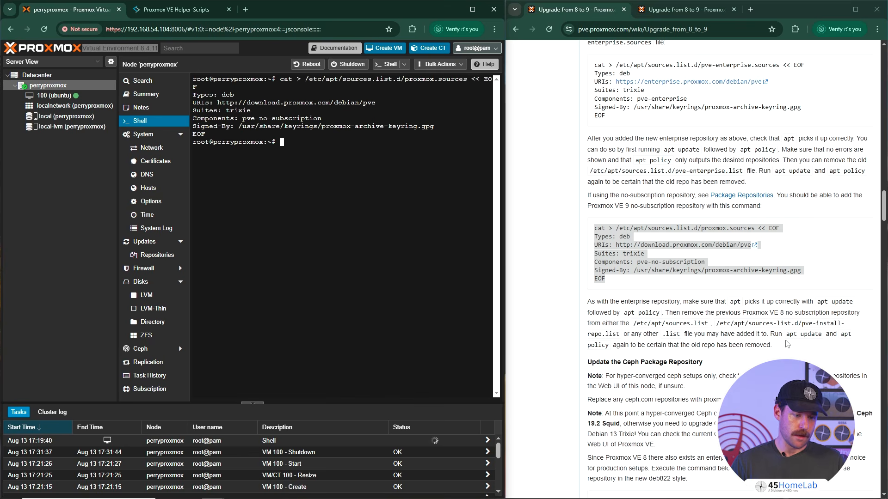
- Print /etc/apt/sources.list to look for the previous no-subscription repository entry
text(cat)
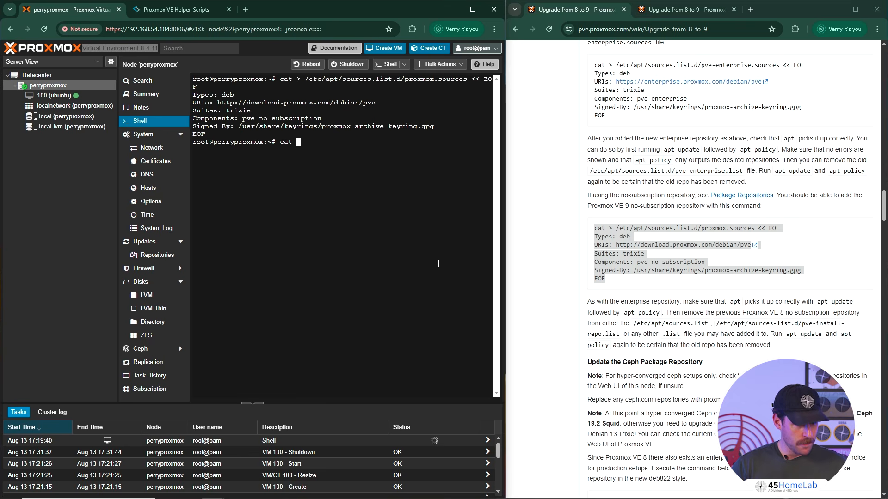
text(/etc/apt/sources.list)
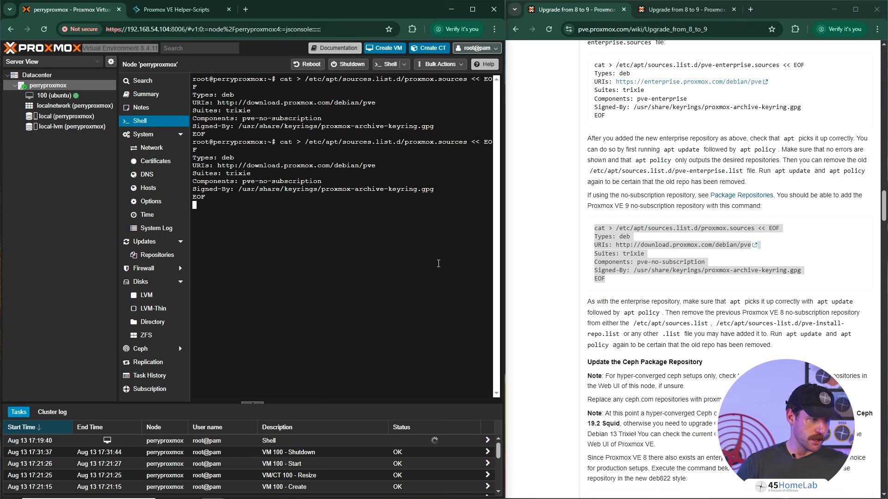
key(Return)
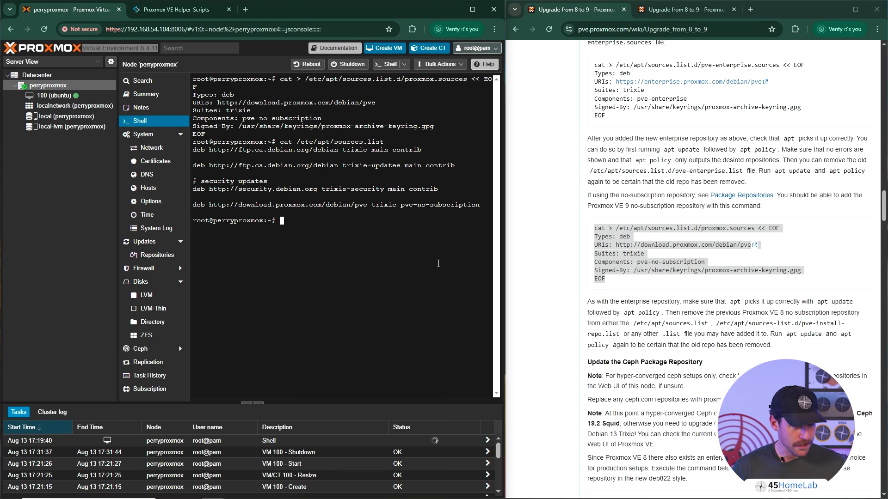
- Copy the path /etc/apt/sources-list.d/pve-install-repo.list from the guide and try to print that file with cat
drag(716, 327, 617, 332)
right_click(613, 332)
click(629, 339)
click(422, 282)
text(cat)
right_click(432, 267)
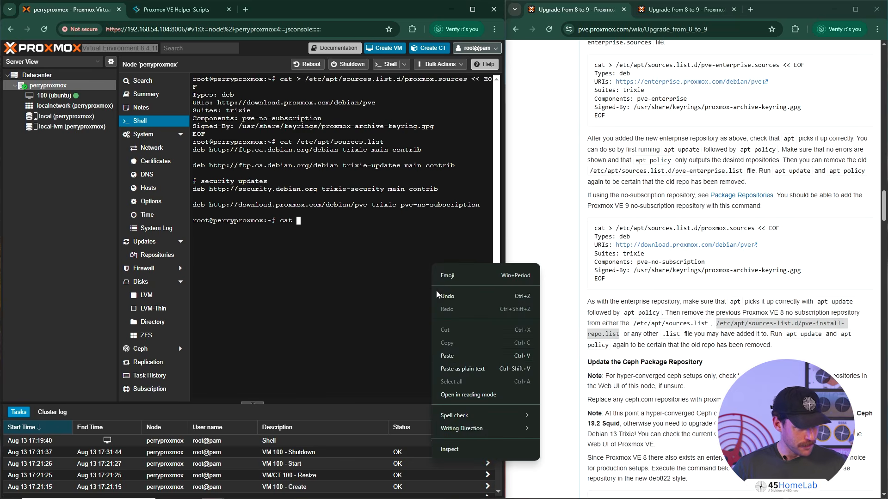
click(447, 356)
key(Return)
key(Return)
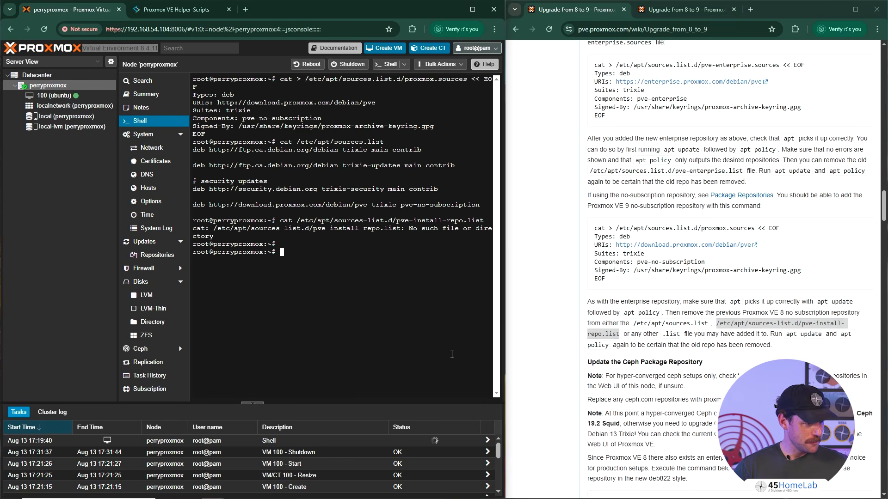
- Try to change into the /etc/apt/sources-list.d/ directory
key(Up)
key(BackSpace)
key(BackSpace)
key(BackSpace)
key(BackSpace)
key(BackSpace)
key(BackSpace)
key(BackSpace)
key(BackSpace)
key(BackSpace)
key(BackSpace)
key(BackSpace)
key(BackSpace)
key(BackSpace)
key(BackSpace)
key(BackSpace)
key(BackSpace)
key(BackSpace)
key(BackSpace)
key(BackSpace)
key(BackSpace)
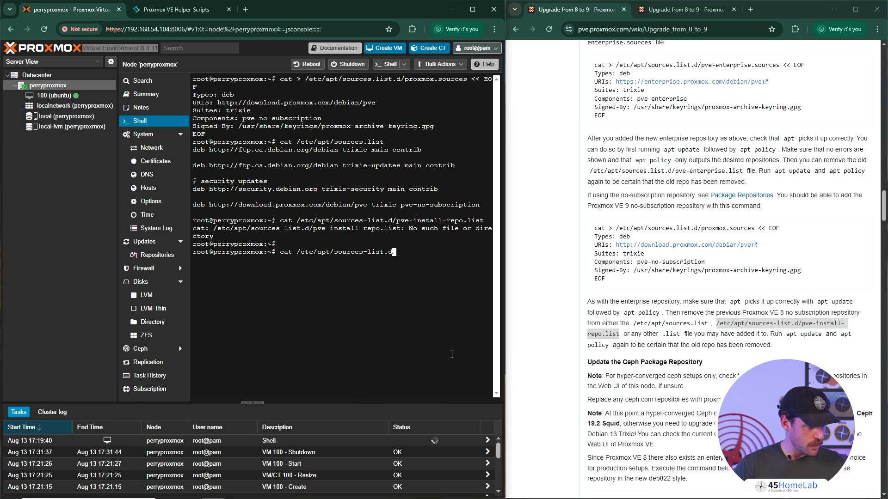
text(/)
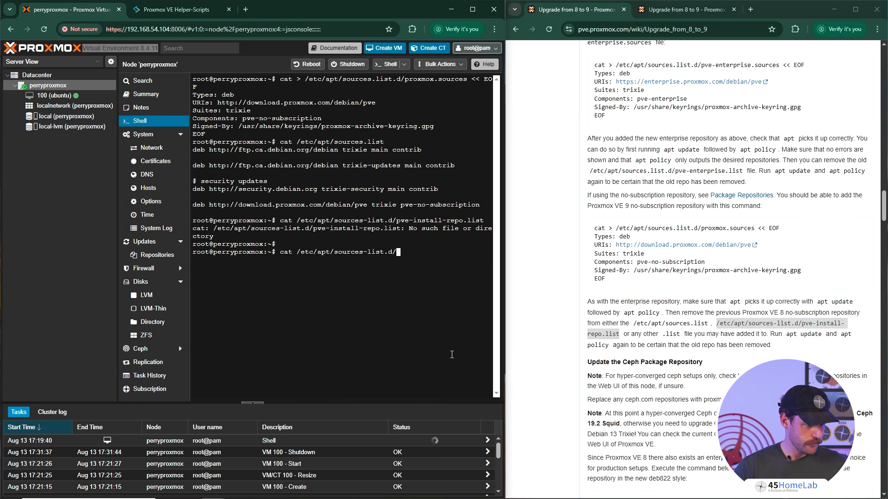
key(Left)
key(Left)
key(Left)
key(Left)
key(Left)
key(Left)
key(Left)
key(Left)
key(Left)
key(Left)
key(Left)
key(Left)
key(Left)
key(Left)
key(Left)
key(Left)
key(Left)
key(Left)
key(Left)
key(Left)
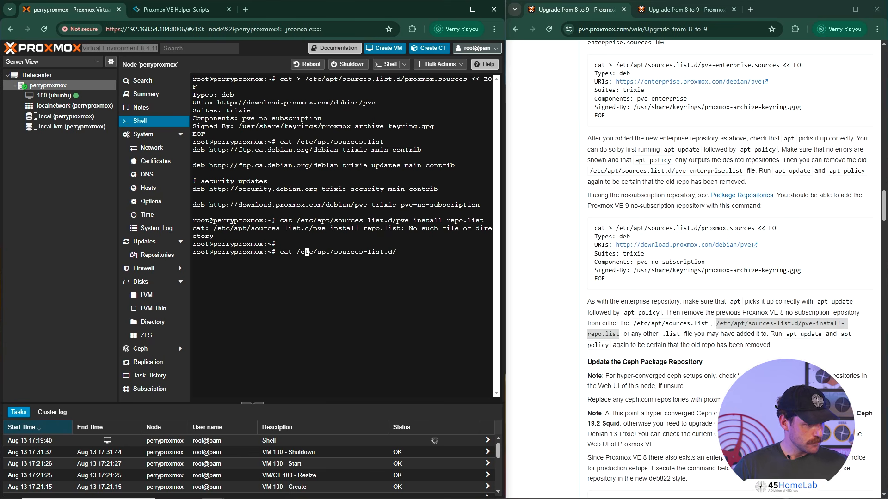
key(BackSpace)
- Change into the /etc/apt/sources.list.d/ directory and list its files
key(BackSpace)
text(d)
key(Return)
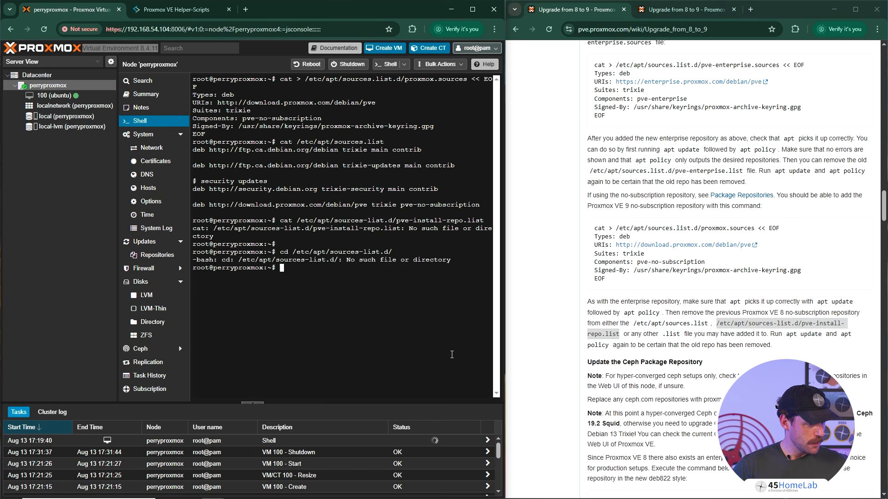
key(Up)
key(Left)
key(Left)
key(Left)
key(Left)
key(Left)
key(Left)
key(Left)
key(BackSpace)
text(.)
key(End)
key(Return)
text(;s)
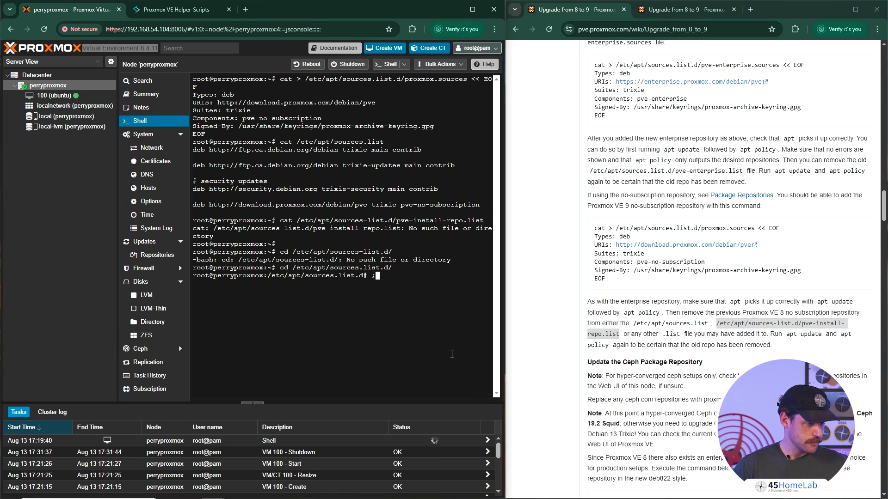
key(Return)
text(ls)
key(Return)
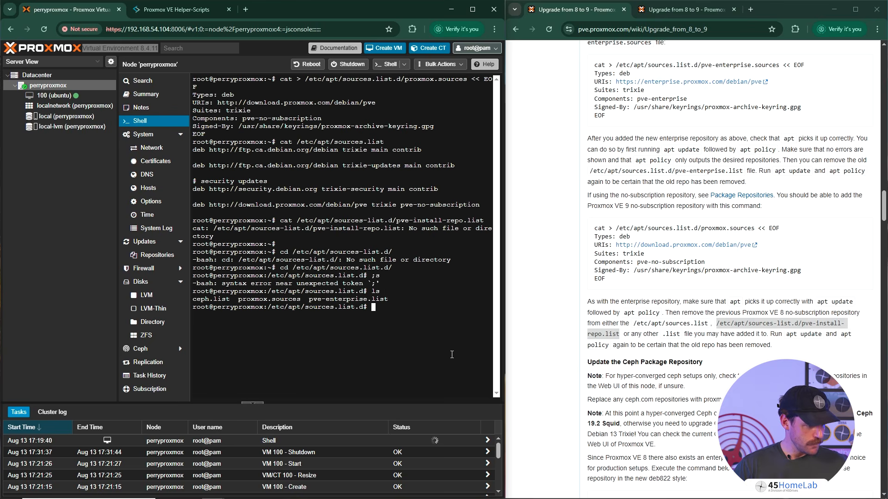
- Print proxmox.sources and ceph.list to check the repositories they define
text(cat pr)
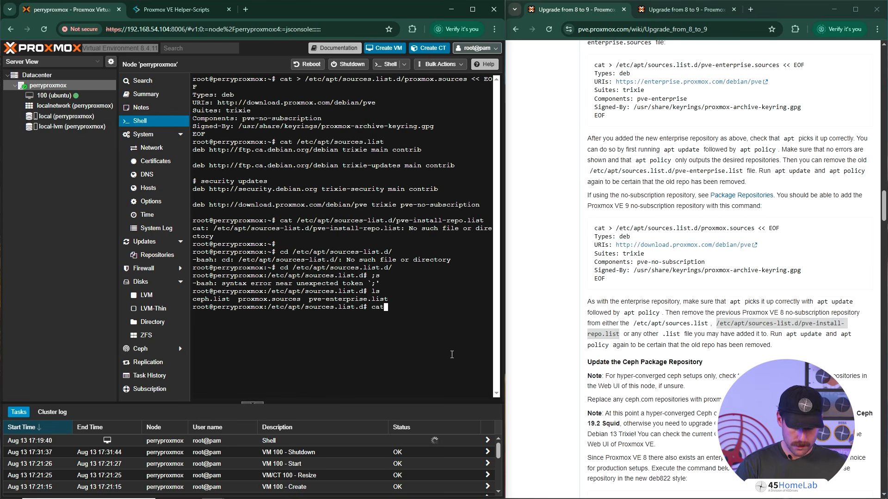
key(Tab)
key(Return)
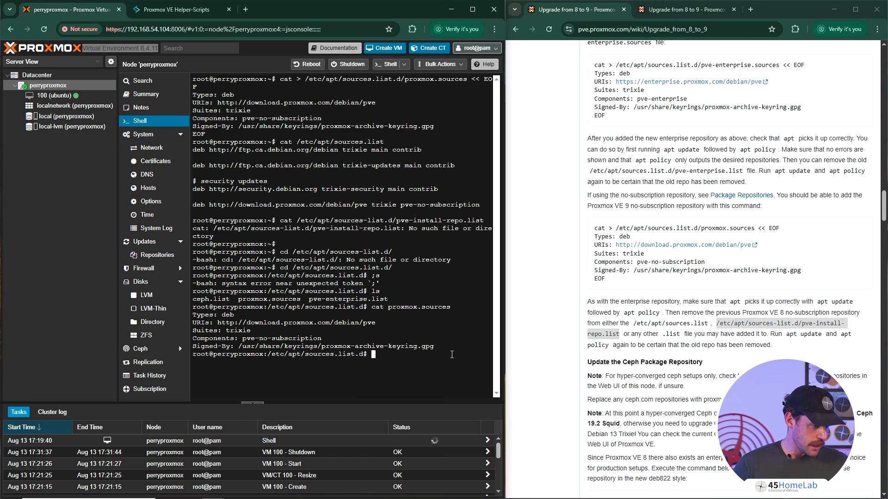
text(cat ceph.list)
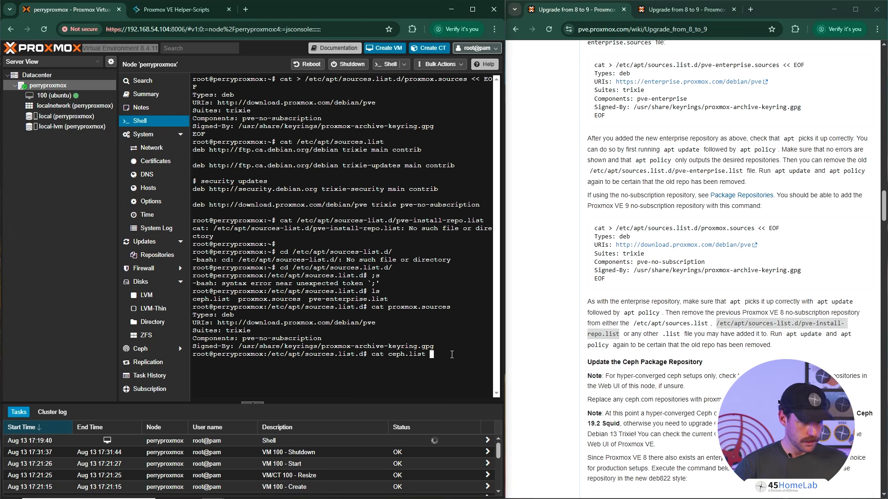
key(Return)
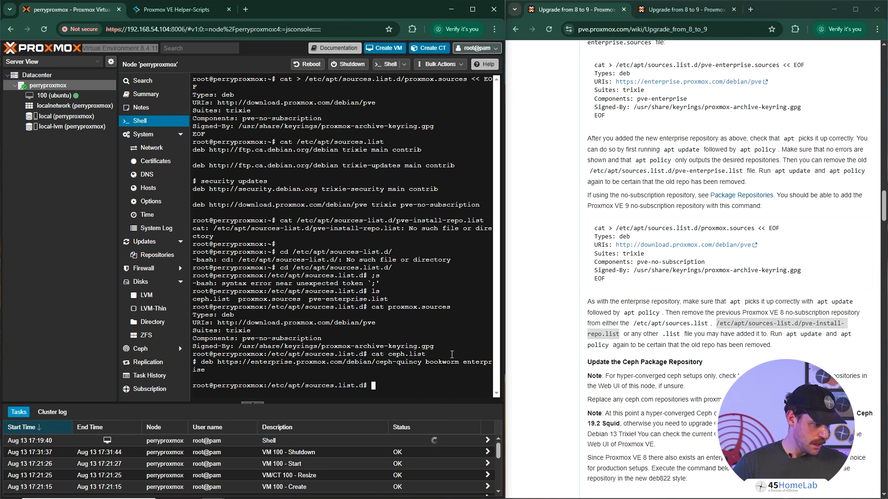
- Clear the shell output and review the guide's sections on the Ceph package repository and refreshing the package index
text(clear)
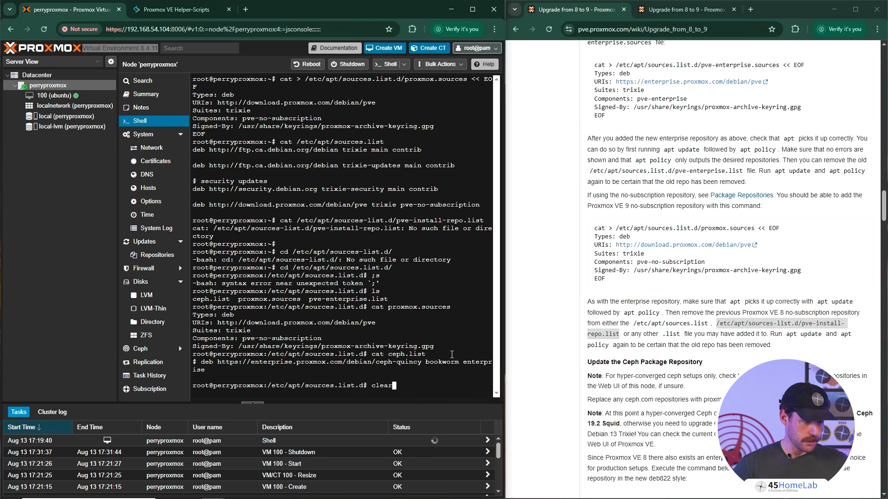
key(Return)
text(clear)
key(BackSpace)
key(BackSpace)
key(BackSpace)
key(BackSpace)
key(BackSpace)
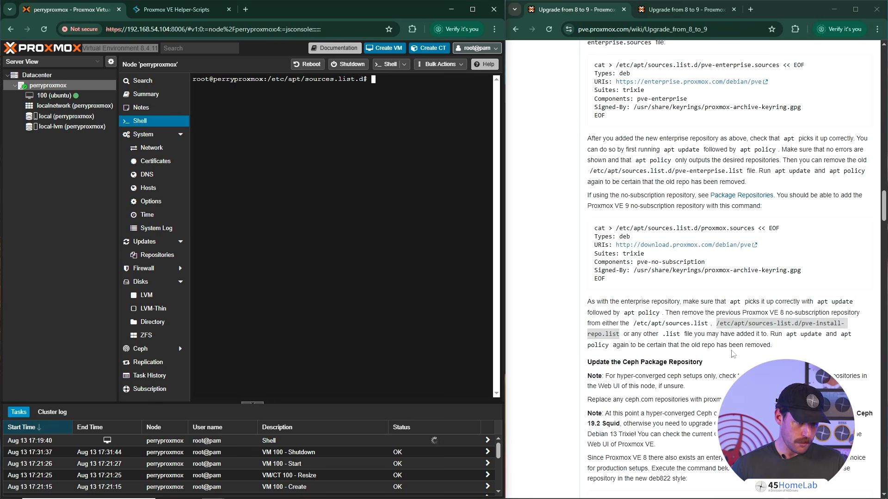
scroll(685, 361, down, 3)
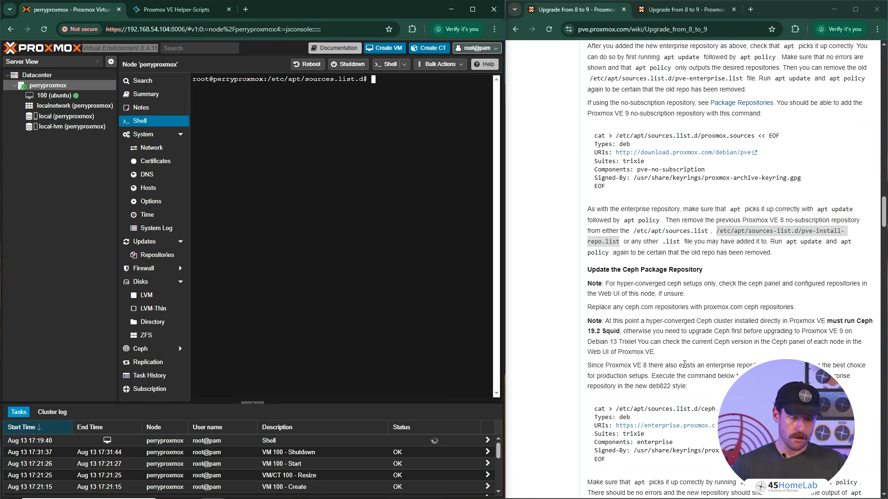
scroll(685, 365, down, 6)
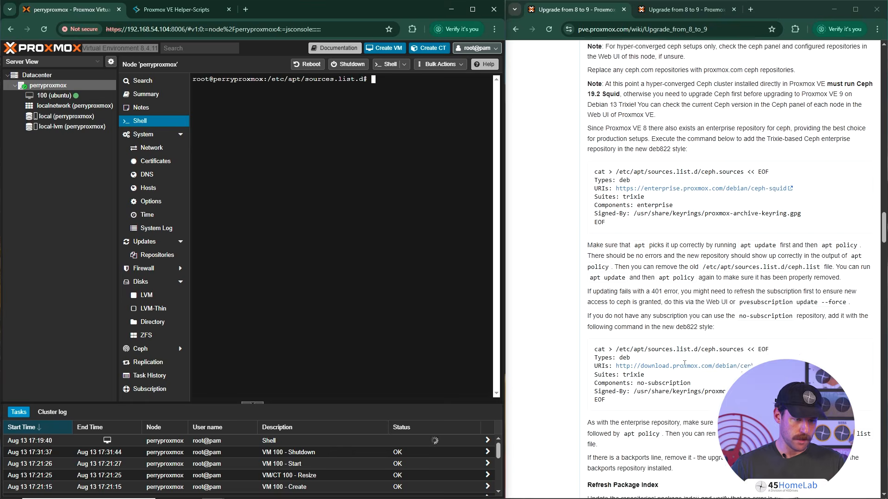
scroll(786, 329, down, 2)
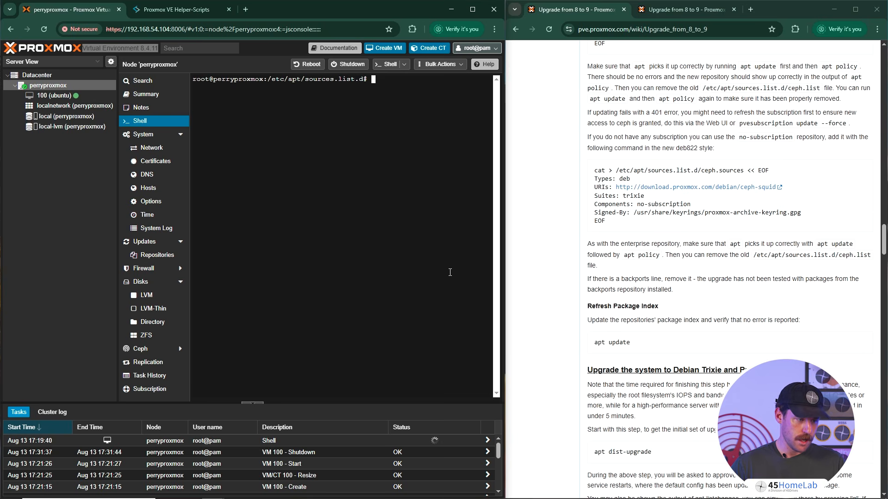
- Return to the home directory and refresh the package index with apt update
text(cd)
key(Return)
text(apt update)
key(Return)
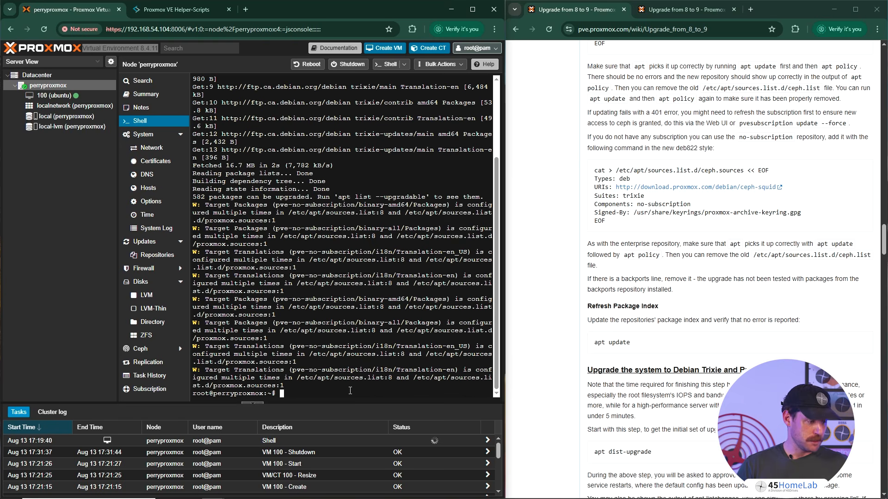
- Clear the apt update output and view the guide's section on upgrading to Debian Trixie and Proxmox VE 9.0
text(clear)
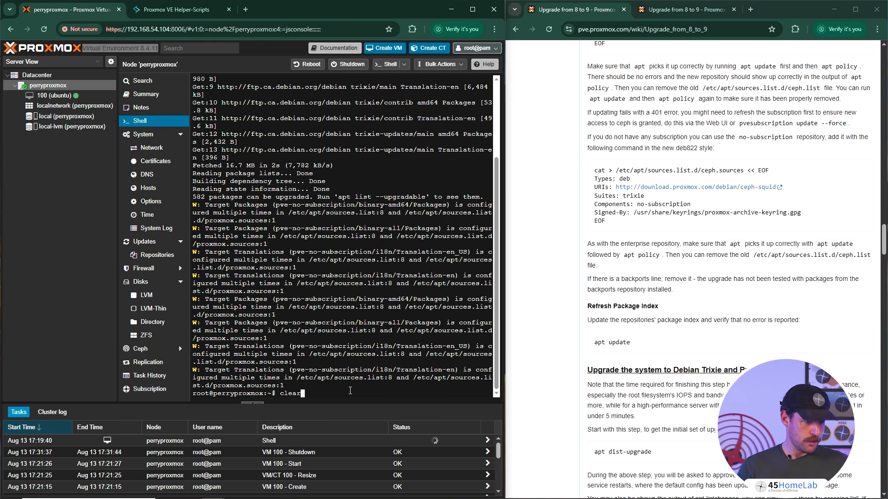
key(Return)
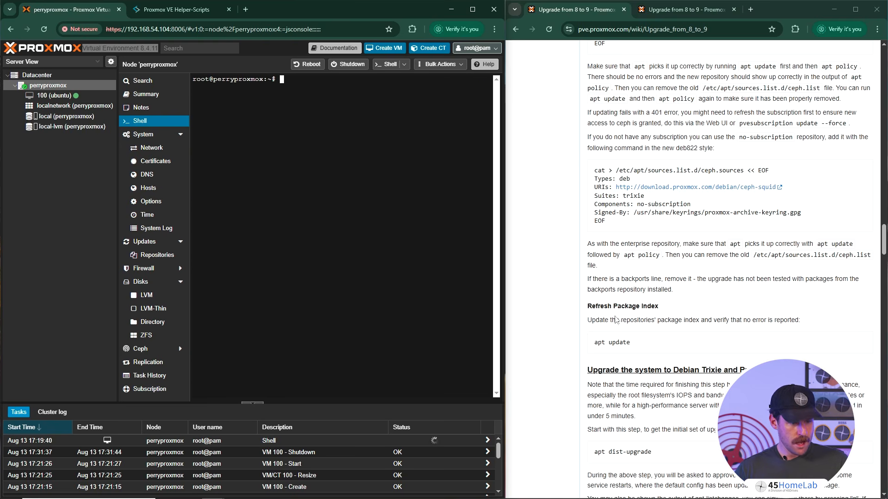
scroll(684, 333, down, 3)
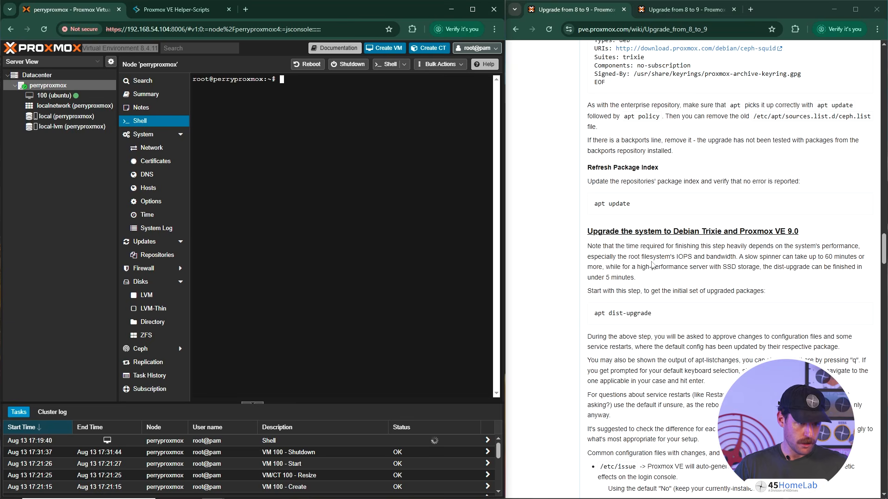
- Try to start the system upgrade with the command apt-dist upgrade
click(383, 186)
text(apt)
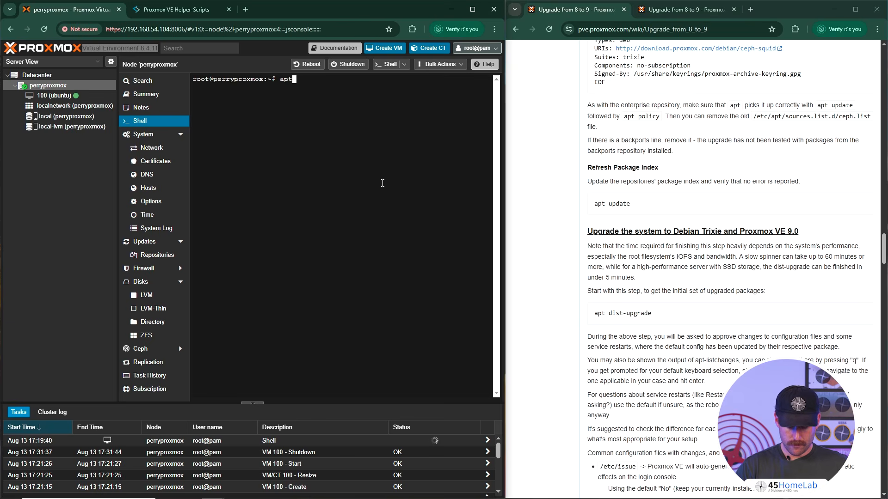
text(-dist upgrade)
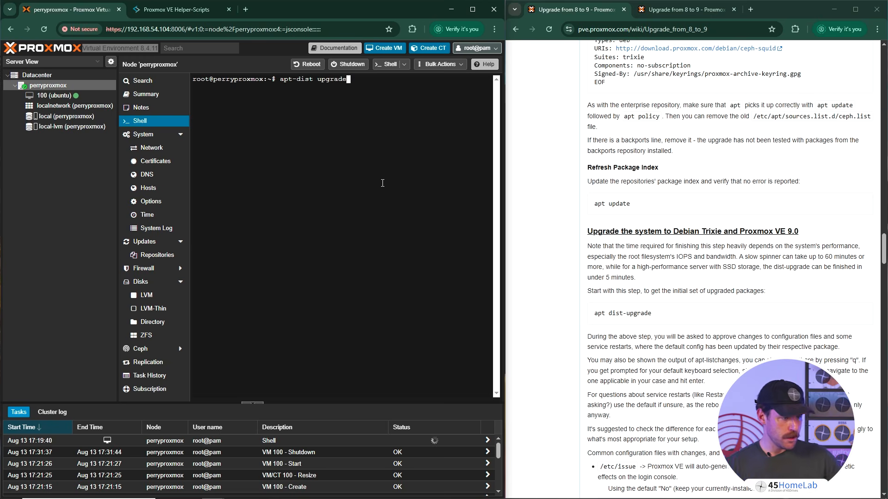
key(Return)
- Correct the upgrade command to apt dist-upgrade and run it
key(Up)
key(Left)
key(Left)
key(Left)
key(Left)
key(Left)
key(Left)
key(Left)
key(Left)
key(Left)
key(Left)
key(Left)
key(Left)
key(Left)
key(Left)
key(Left)
key(Right)
key(Right)
key(Right)
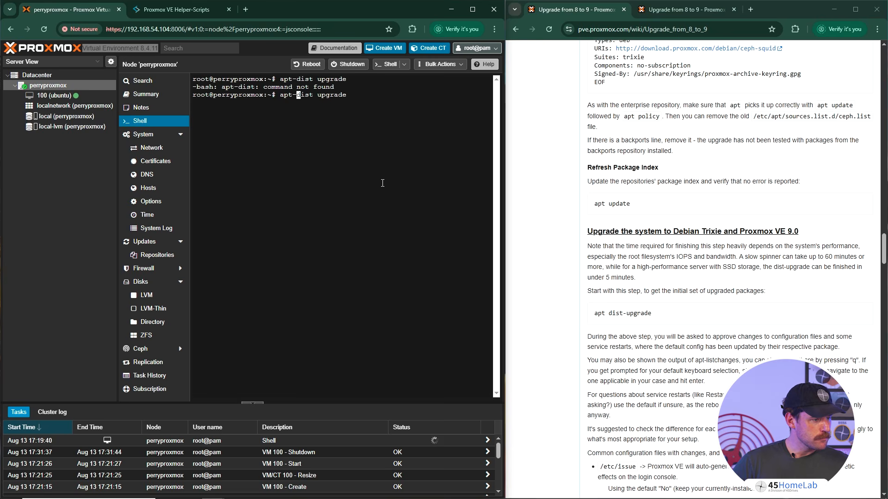
key(Right)
key(Right)
key(Right)
key(Right)
key(BackSpace)
key(Right)
key(BackSpace)
text(t-)
key(Return)
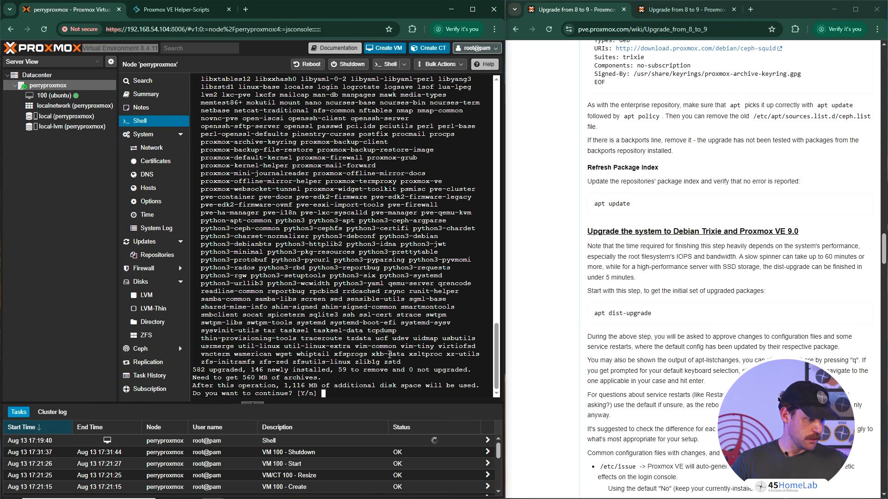
- Review the lists of packages to remove, install and upgrade, and accept the upgrade with the default answer
scroll(390, 354, up, 20)
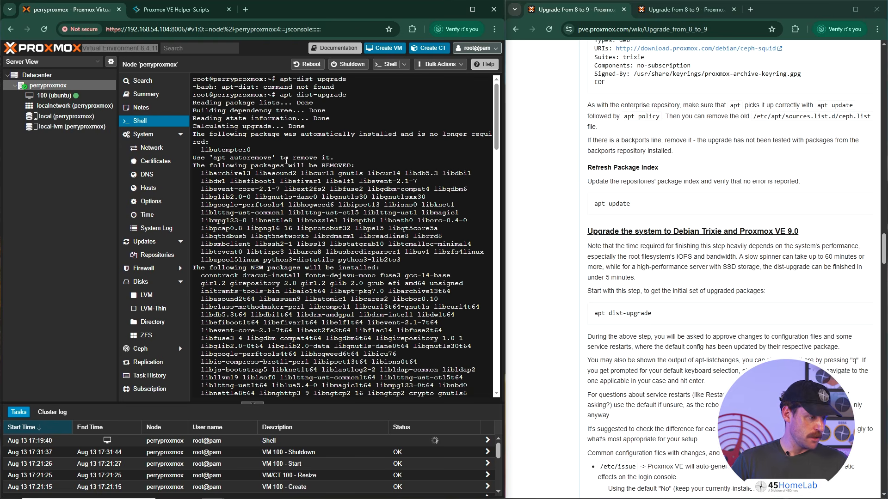
scroll(301, 241, down, 20)
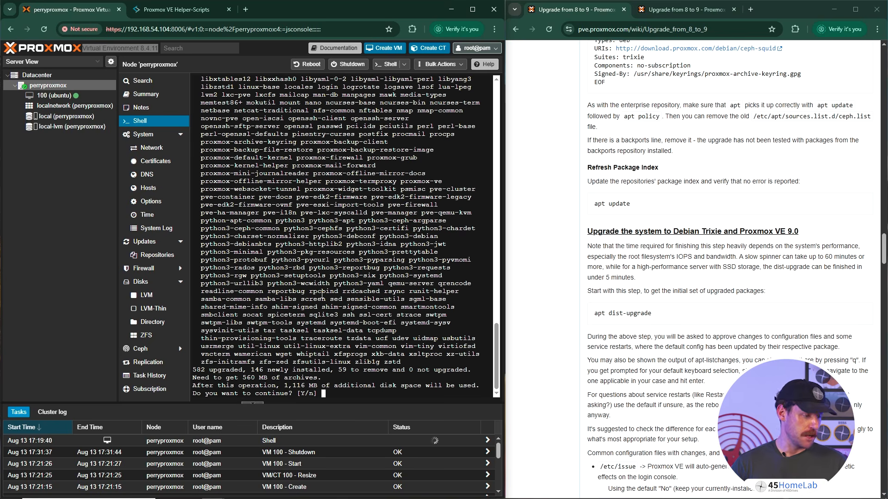
key(Return)
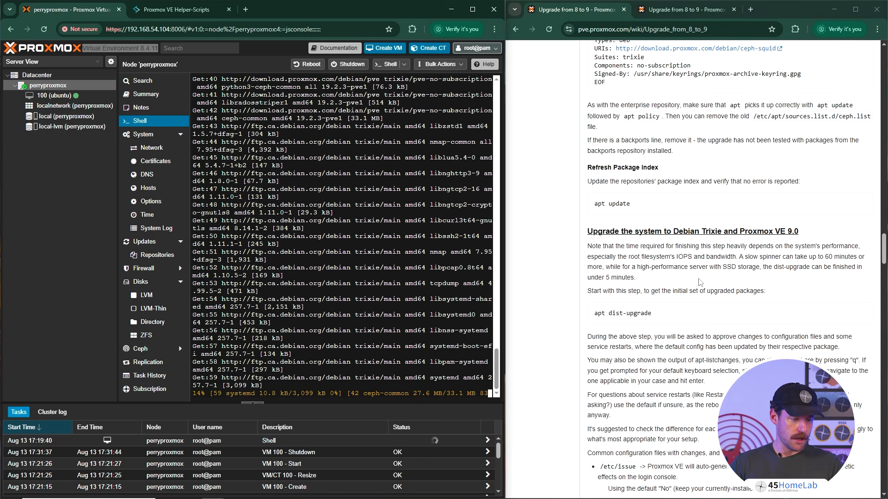
- Read the guide's recommended choices for changed configuration files such as /etc/issue, lvm.conf, sshd_config and grub
scroll(684, 292, down, 5)
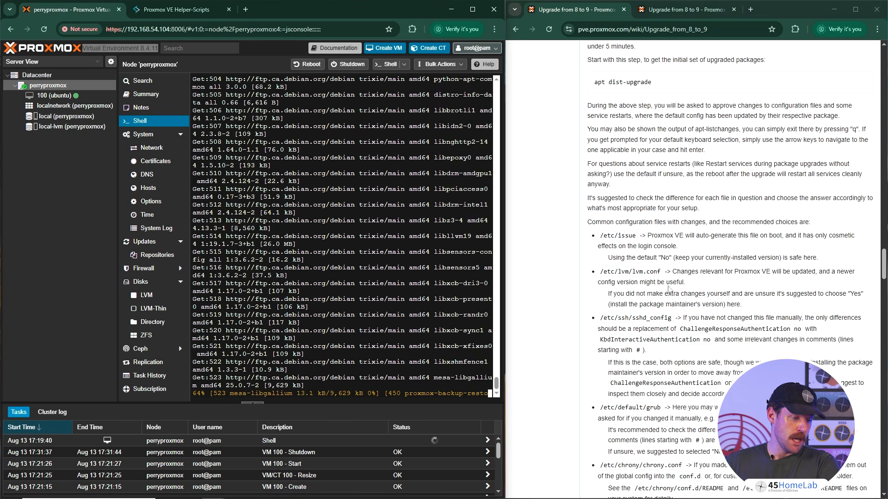
scroll(670, 314, down, 2)
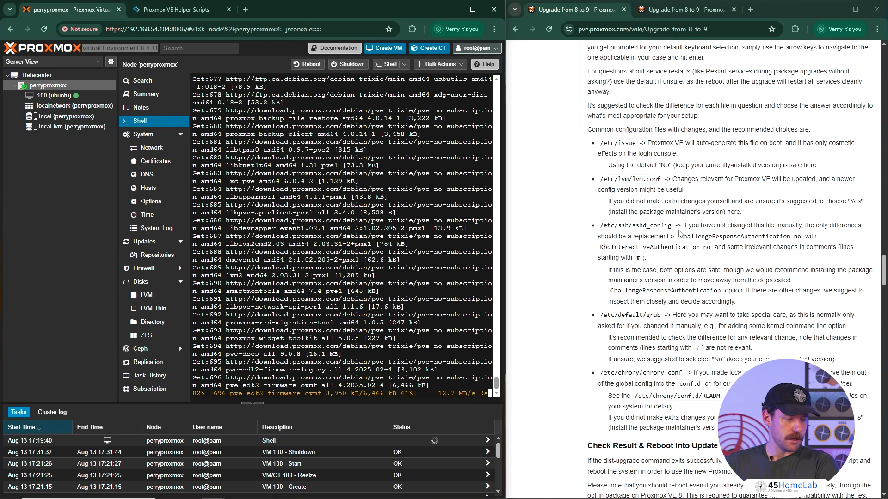
scroll(656, 329, up, 8)
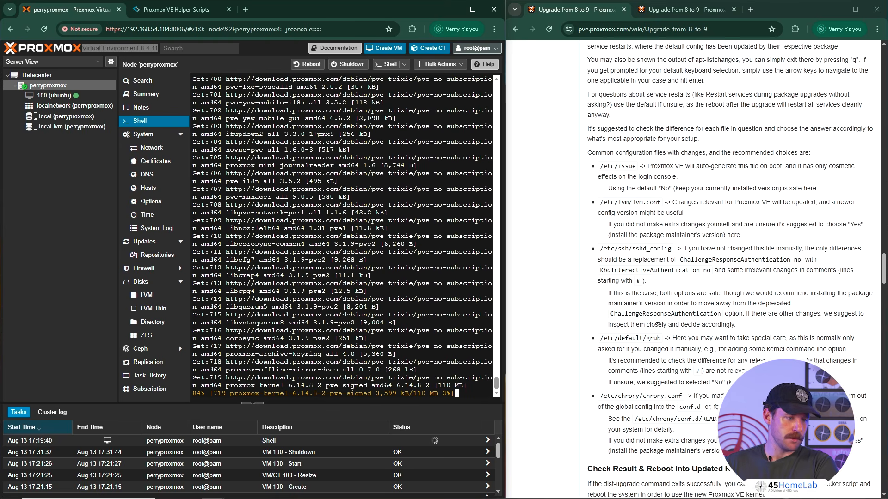
- Copy the address of the 9.0 known-issues release notes link from the guide's Breaking Changes section
scroll(658, 326, up, 5)
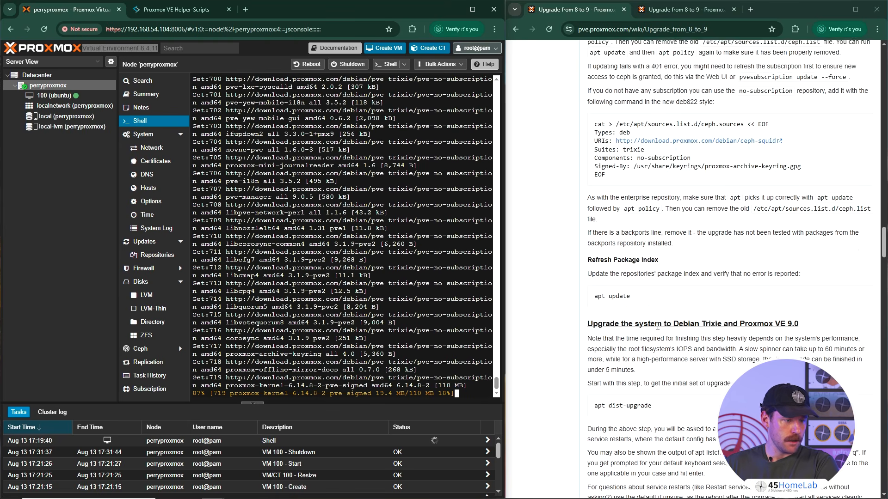
scroll(659, 329, up, 10)
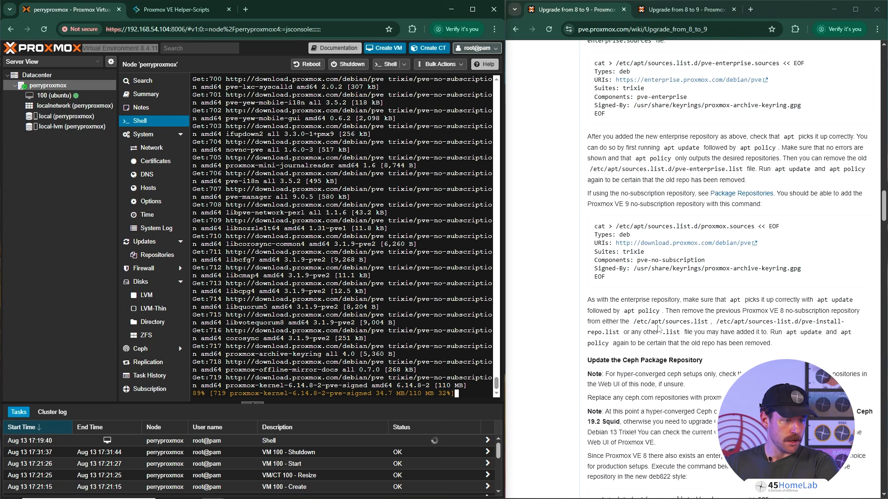
scroll(659, 329, up, 15)
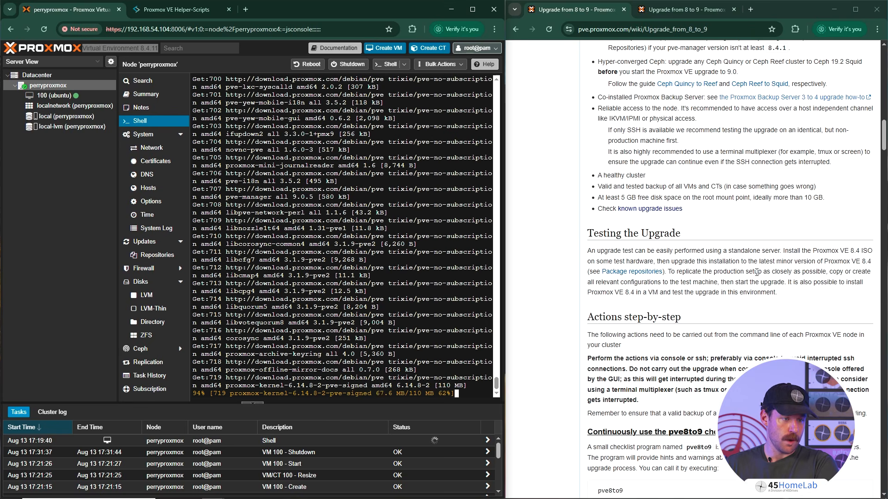
scroll(756, 271, up, 7)
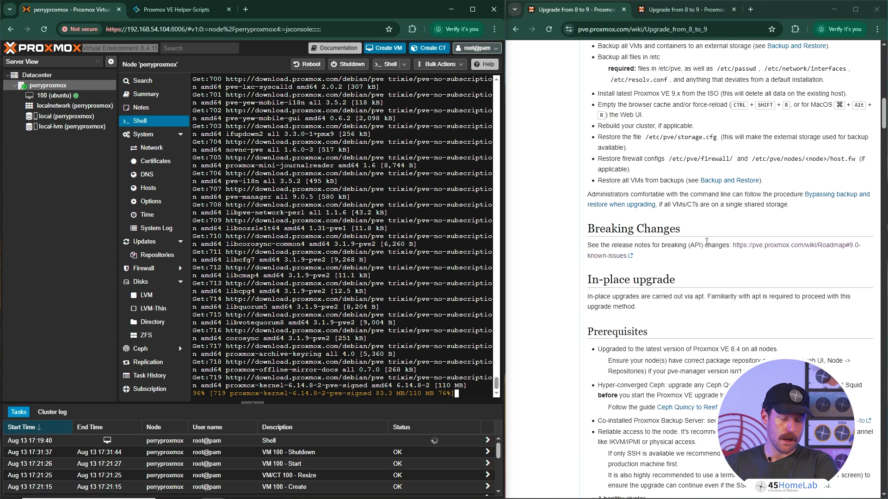
right_click(762, 246)
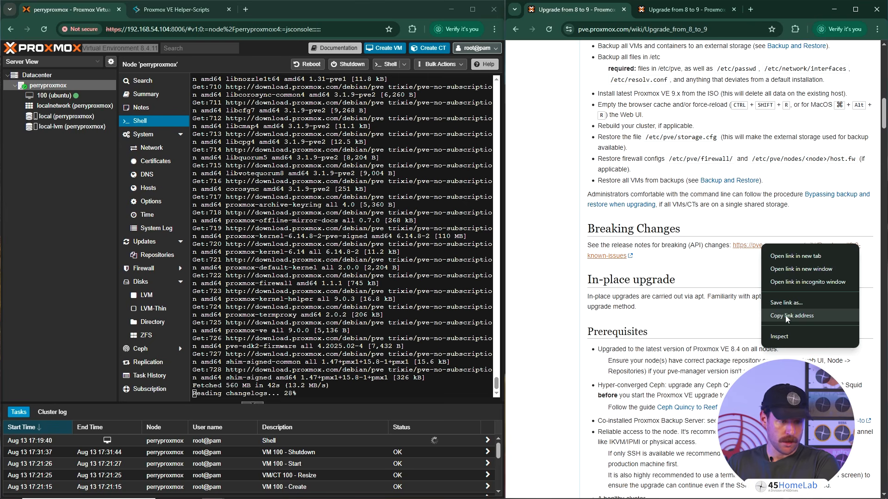
click(786, 316)
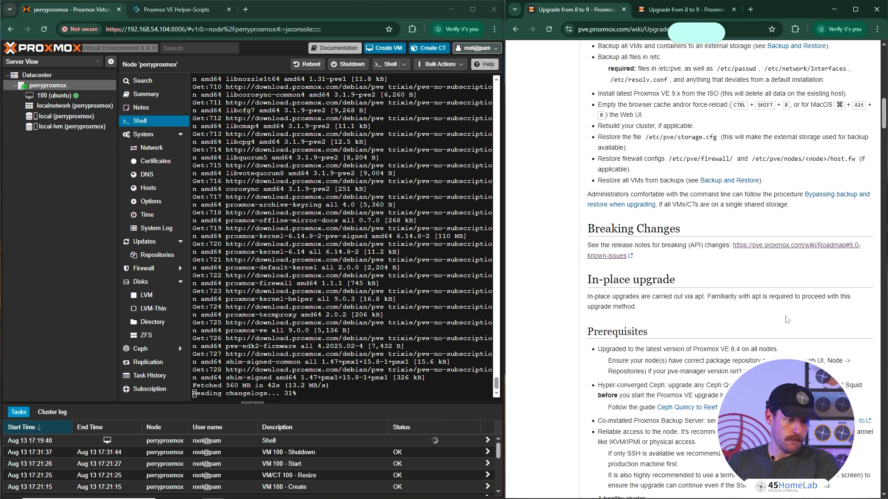
- Open the 9.0 known-issues release notes, duplicate their browser tab, and return one copy to the upgrade guide
click(760, 247)
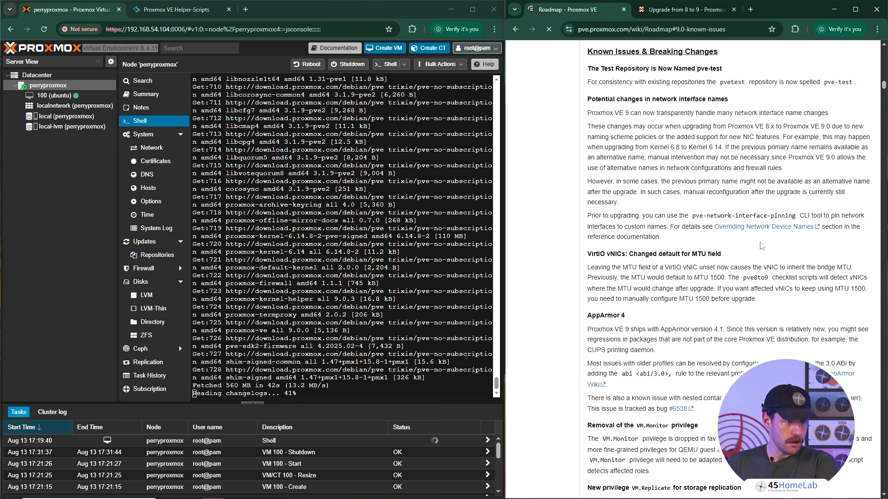
right_click(592, 12)
click(623, 66)
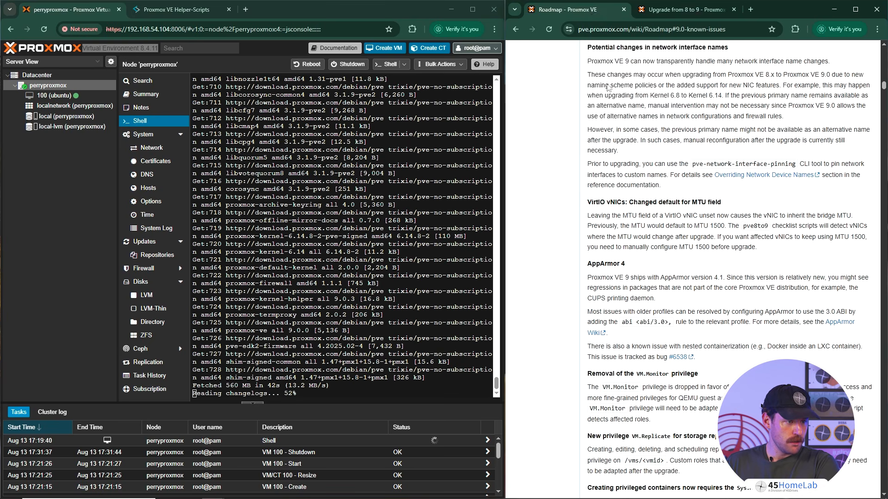
click(517, 29)
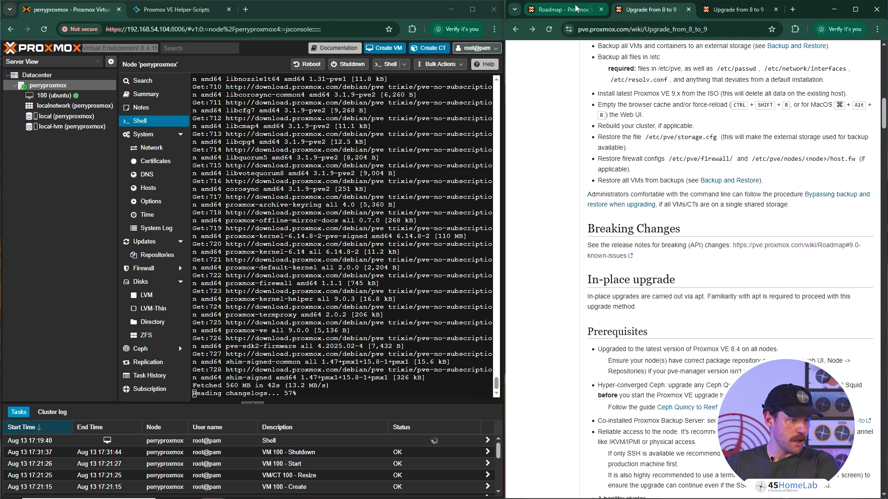
- Read the Known Issues & Breaking Changes section of the roadmap, including the notes on network interface names
click(562, 9)
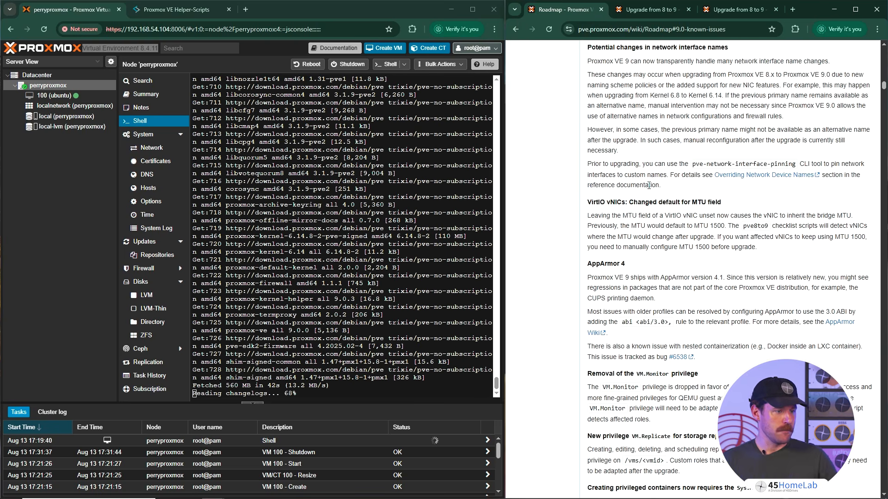
scroll(649, 186, up, 4)
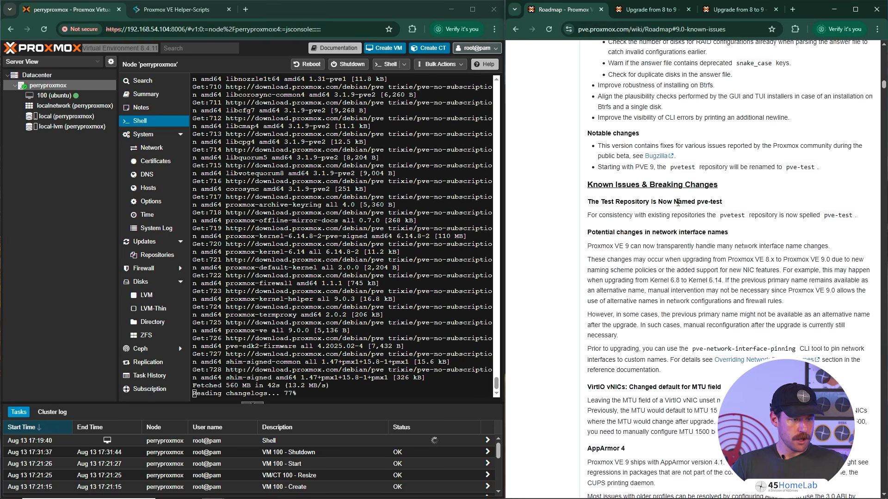
scroll(678, 212, down, 1)
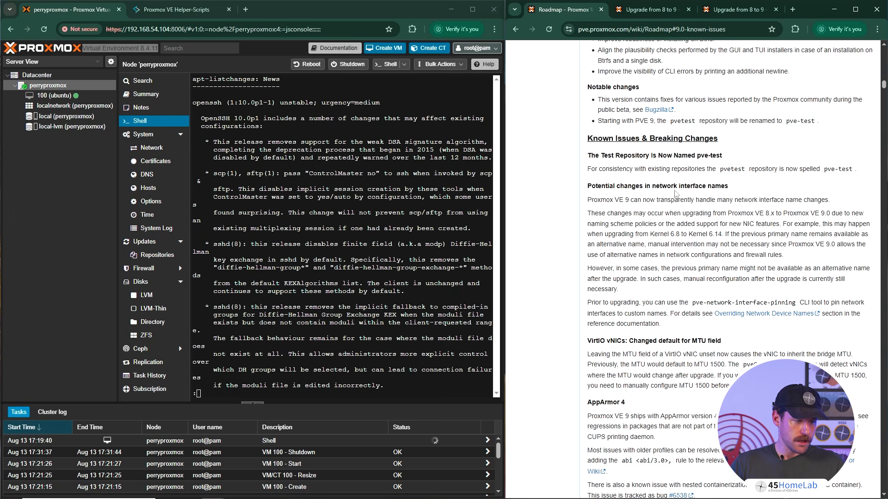
- Close the apt-listchanges news in the node shell and accept English (US) as the keyboard layout
click(395, 229)
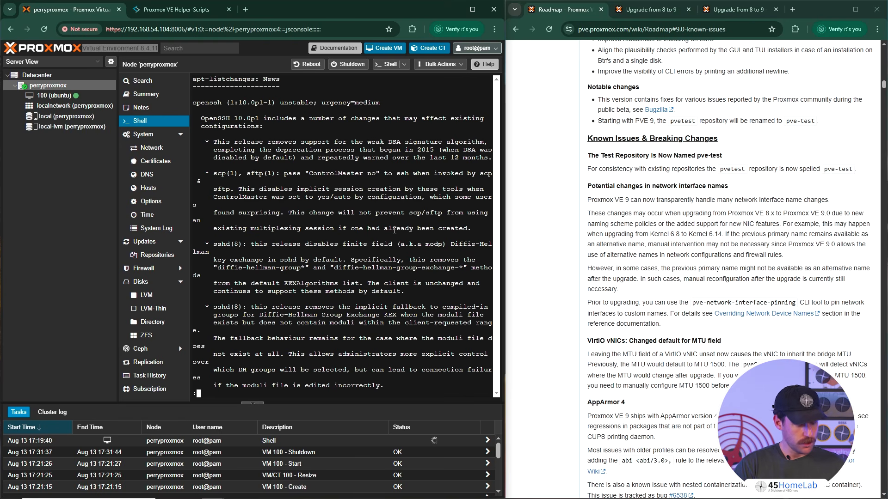
key(End)
key(q)
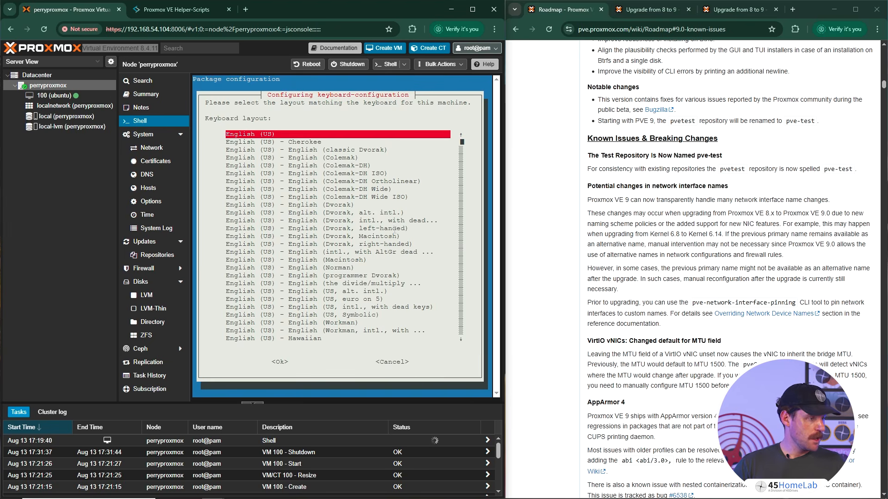
key(Return)
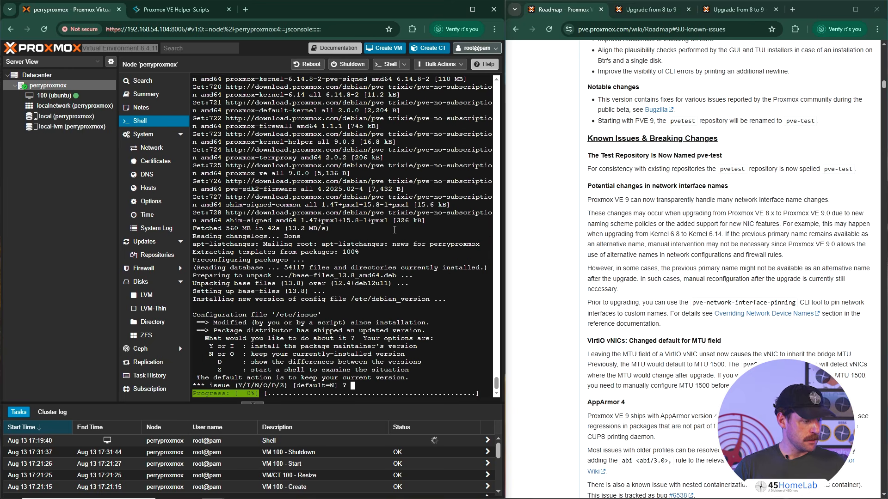
- Find the guide's recommendation for /etc/issue and keep the currently installed version of that file using the default answer
click(652, 10)
scroll(675, 358, down, 20)
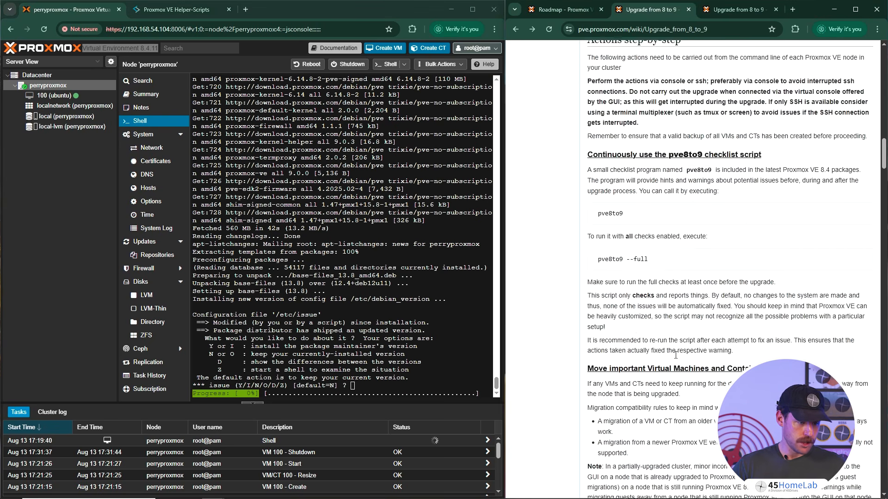
scroll(671, 358, down, 20)
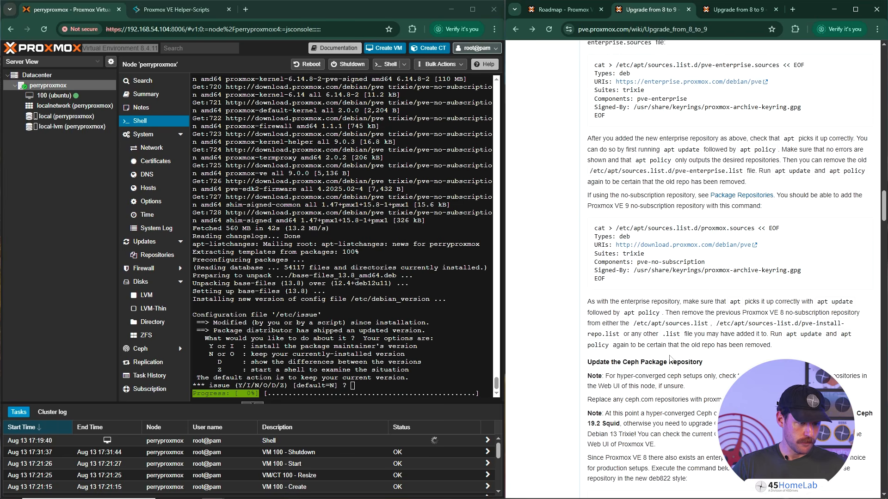
scroll(669, 360, down, 6)
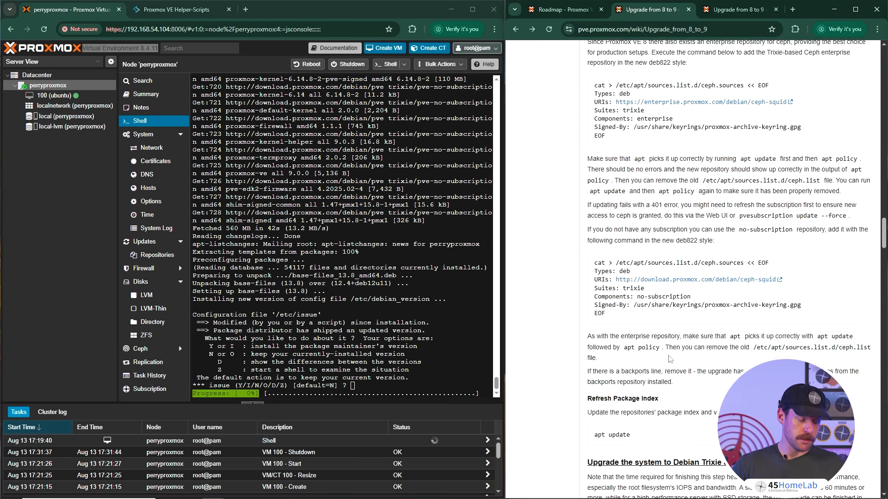
scroll(670, 359, down, 7)
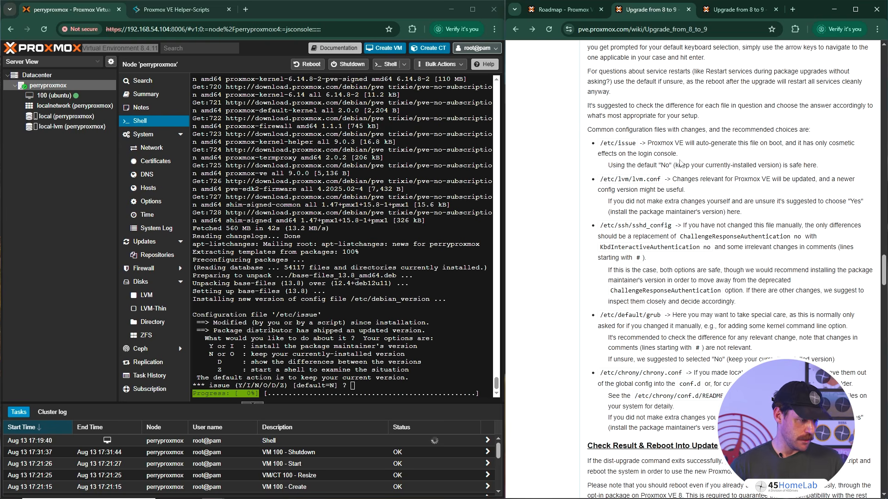
click(409, 293)
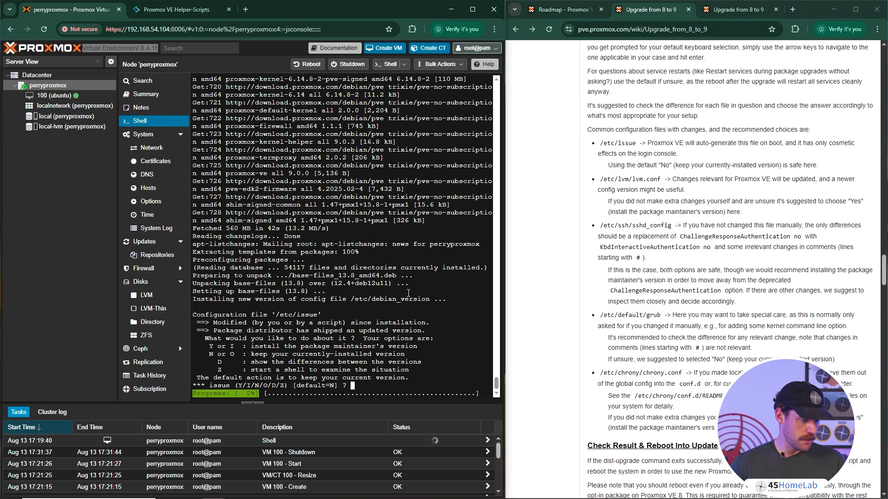
key(Return)
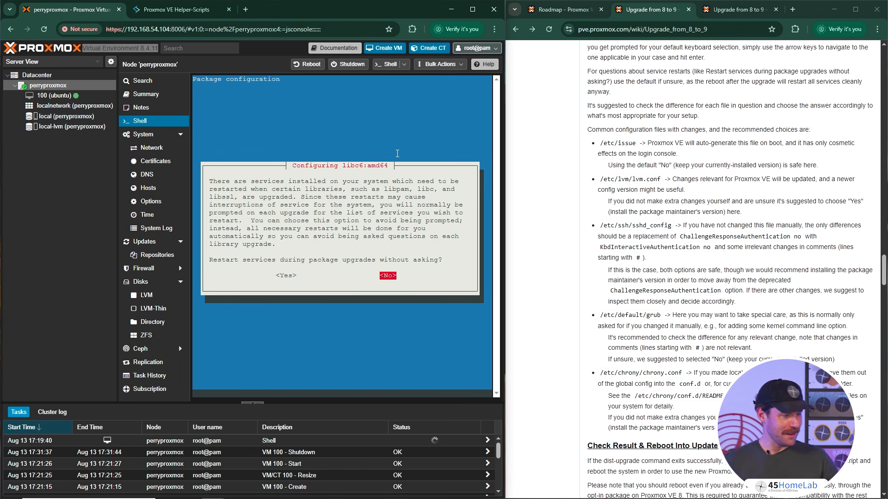
- Decline restarting services without asking during package upgrades and leave postfix ssh cron as the services to restart
key(Return)
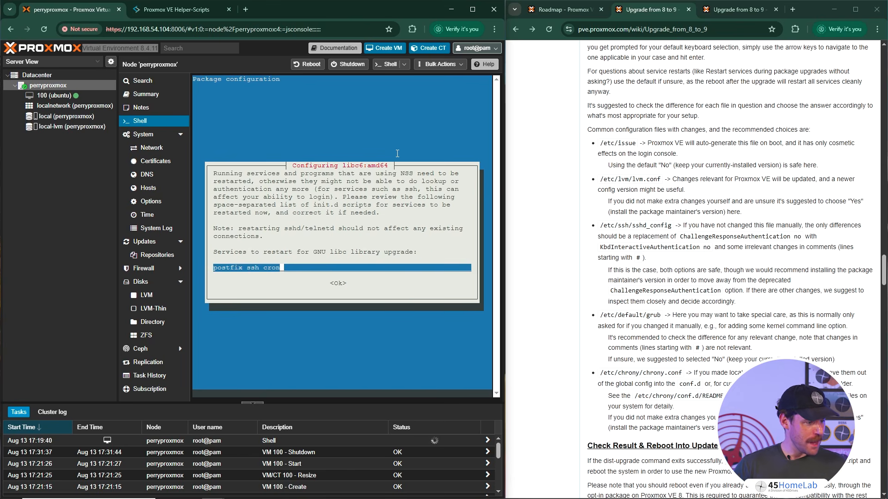
key(Tab)
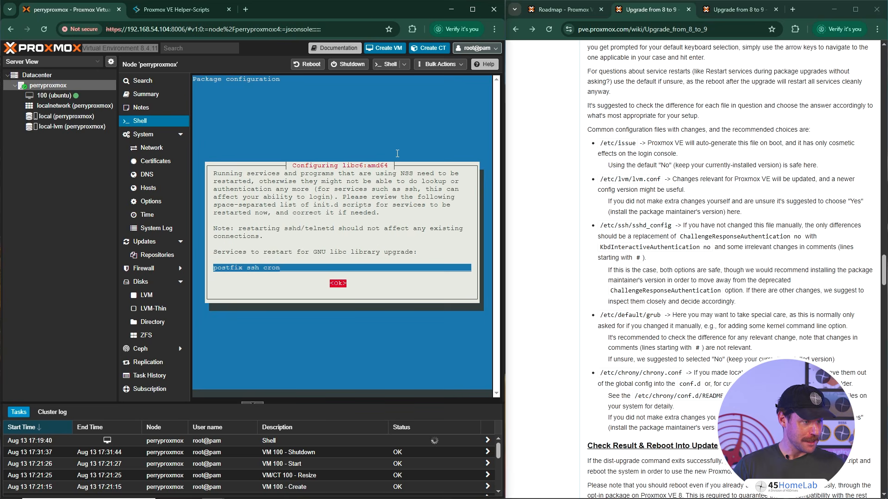
- Open a second node shell in its own window, move it over the guide, and confirm the libc6 service restart list
click(387, 64)
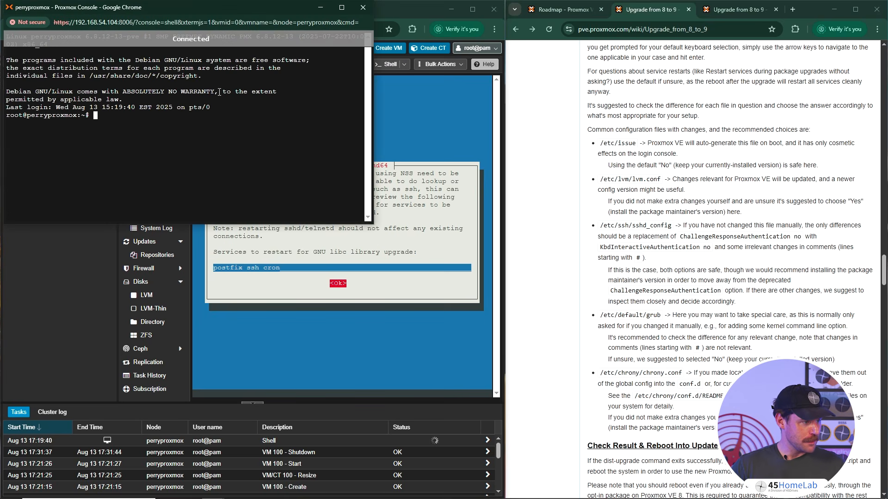
drag(257, 9, 671, 113)
click(328, 182)
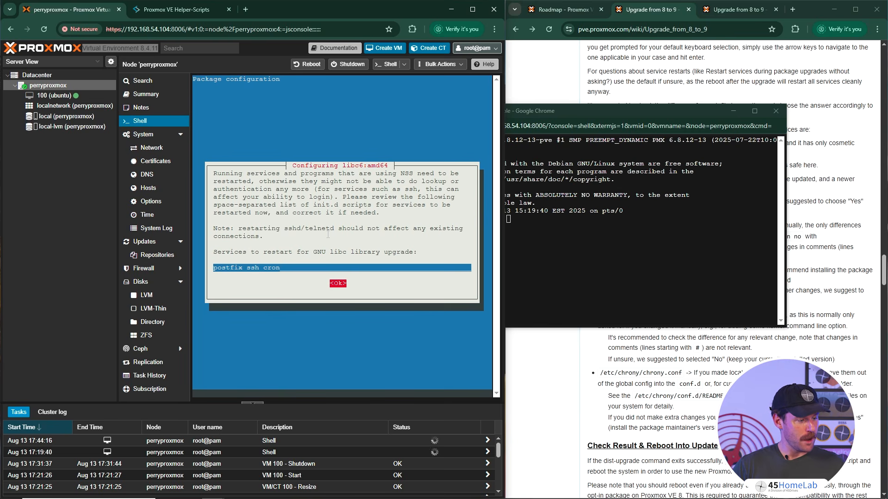
key(Return)
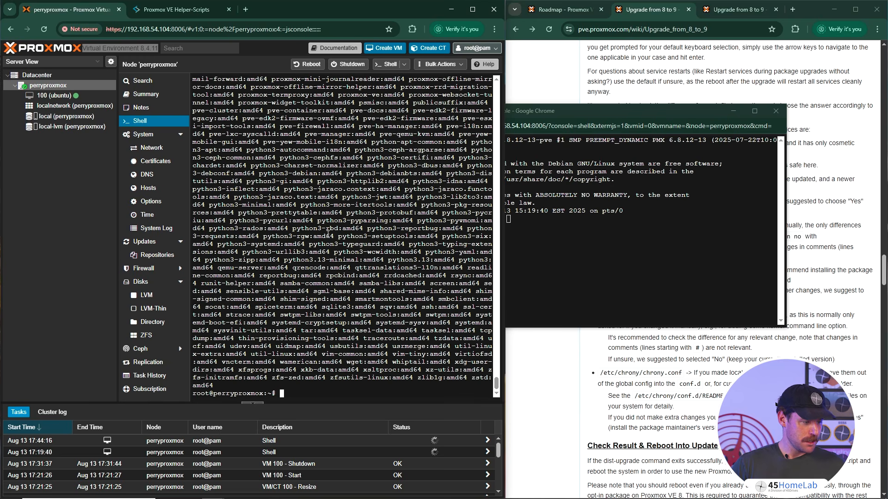
- Review the dist-upgrade output in the original shell, checking the service restarts, warnings and affected packages
scroll(290, 181, up, 10)
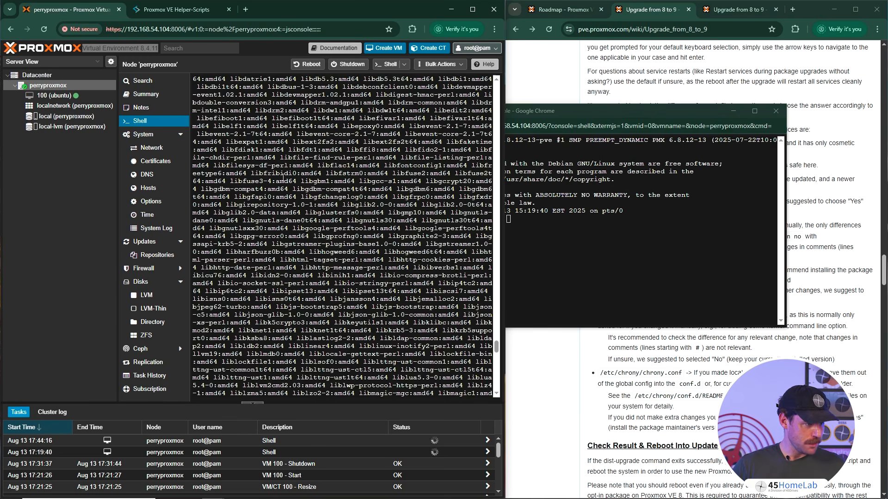
scroll(277, 220, down, 6)
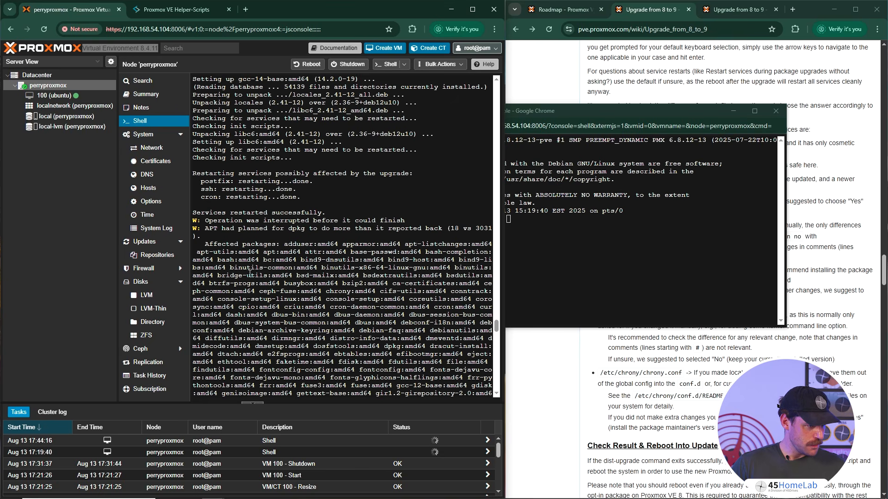
scroll(277, 249, down, 15)
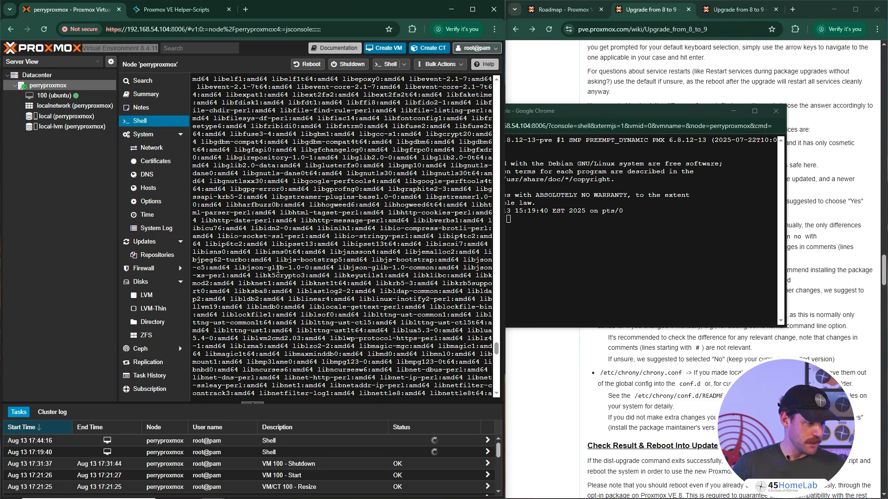
scroll(280, 283, down, 8)
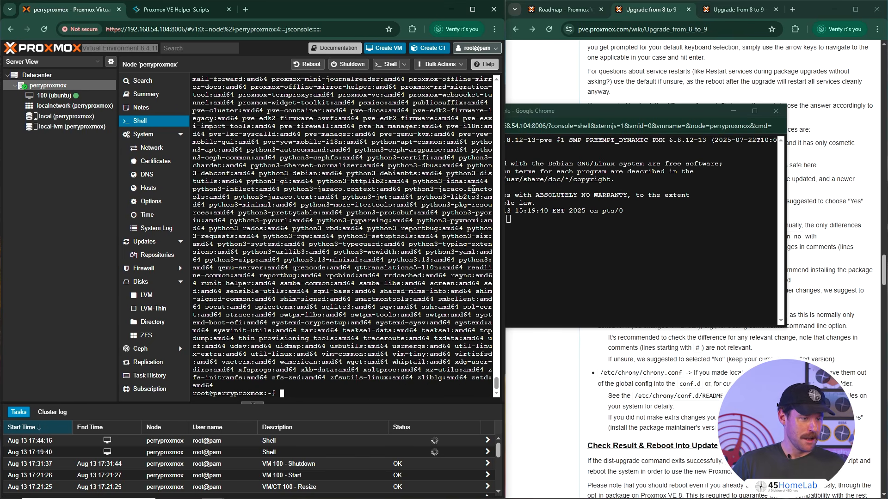
- Move the separate console window over the Proxmox interface and try to remove unneeded packages with apt autoremove
click(548, 111)
drag(549, 110, 248, 90)
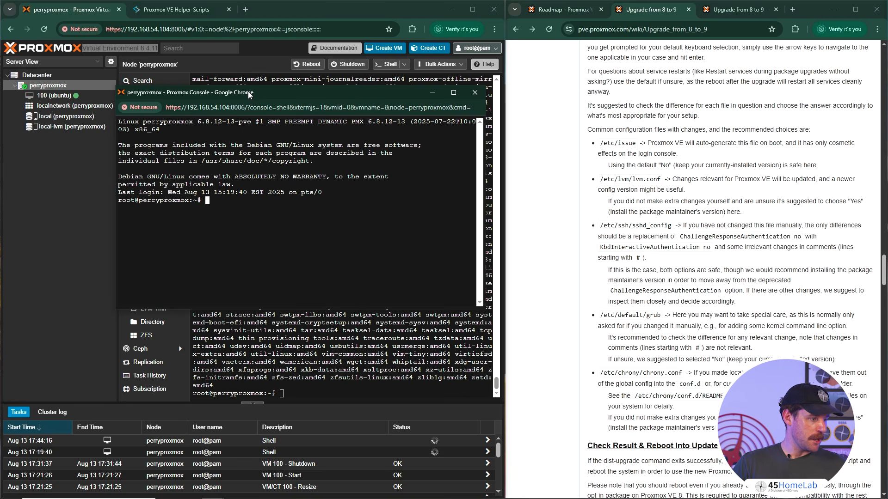
text(apt autr)
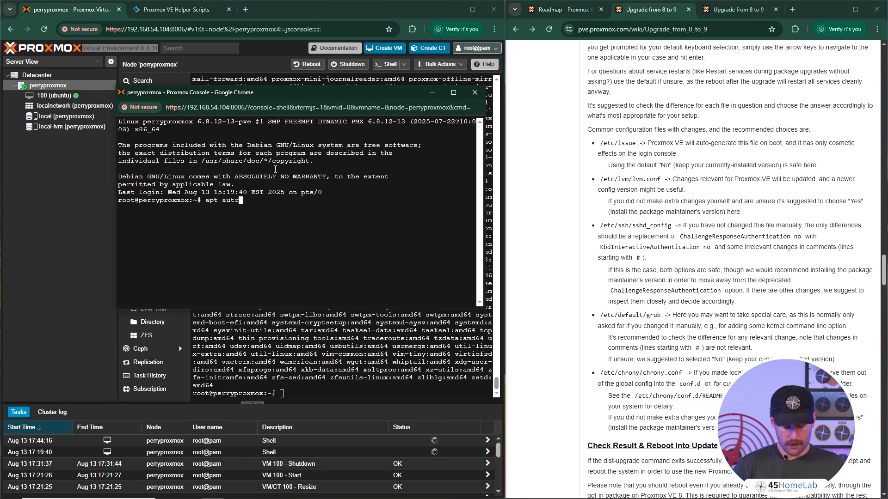
text(om)
key(BackSpace)
key(BackSpace)
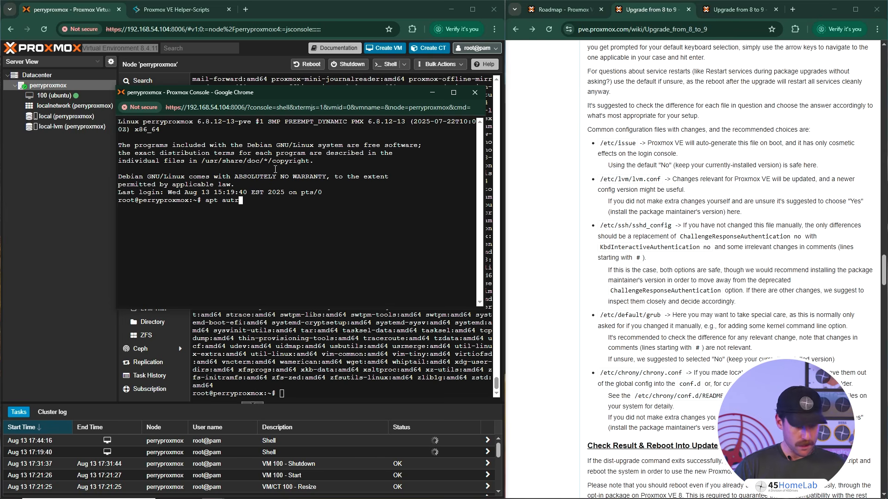
key(BackSpace)
text(oreomve)
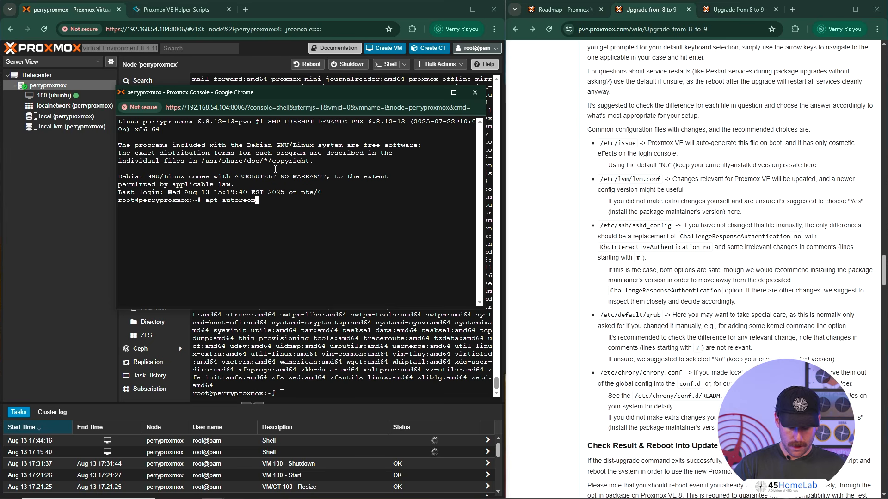
key(BackSpace)
key(BackSpace)
key(BackSpace)
key(BackSpace)
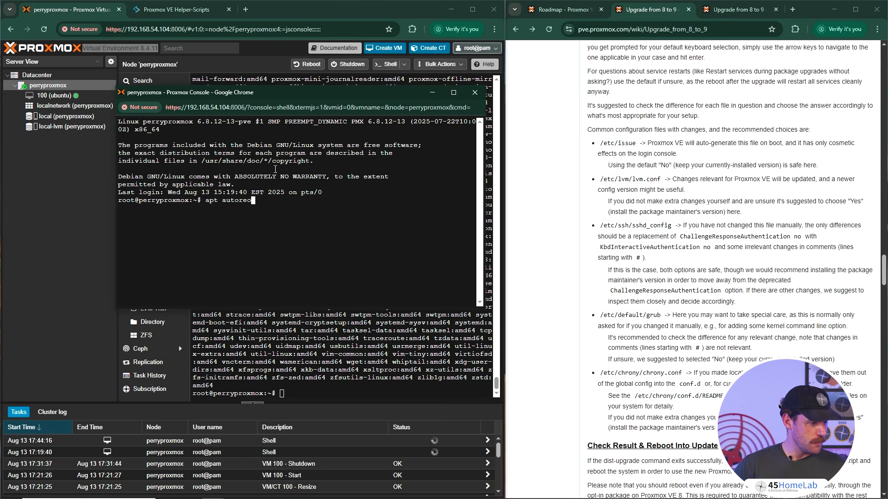
text(move)
key(Return)
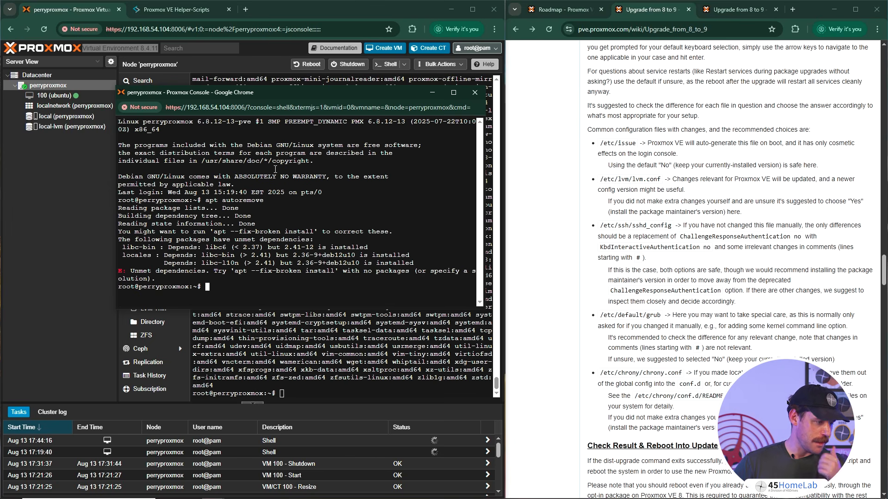
- Repair the unmet package dependencies with apt --fix-broken install and confirm the libc-bin and libc-l10n upgrades
text(apt )
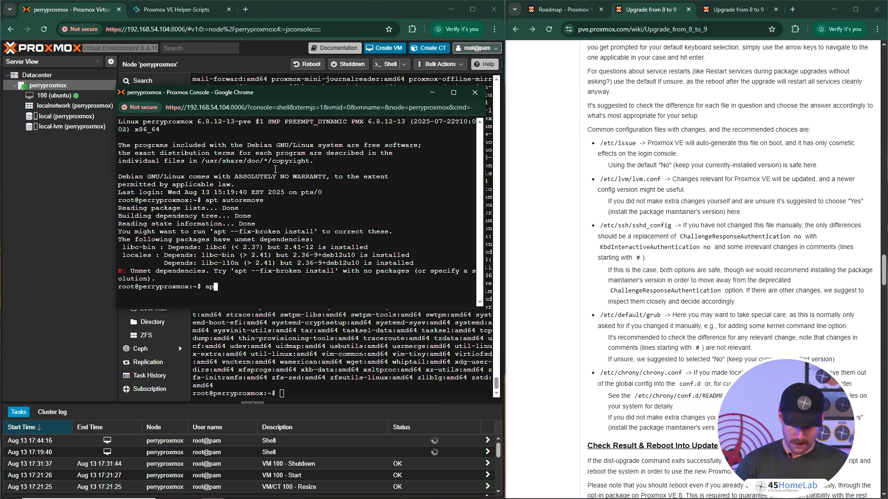
text(--fix)
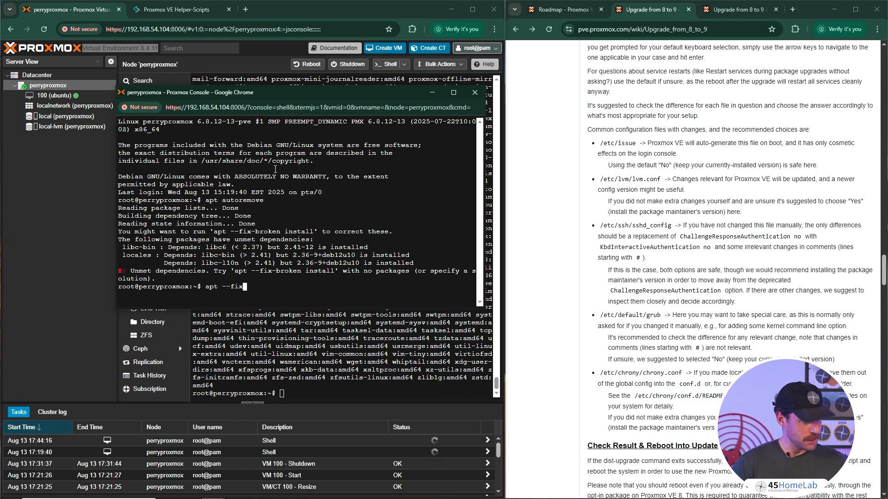
text(-)
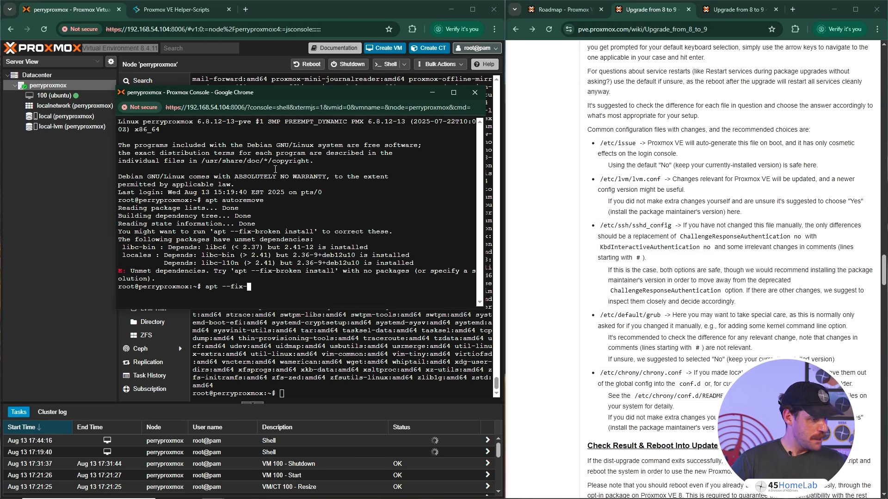
text(broken)
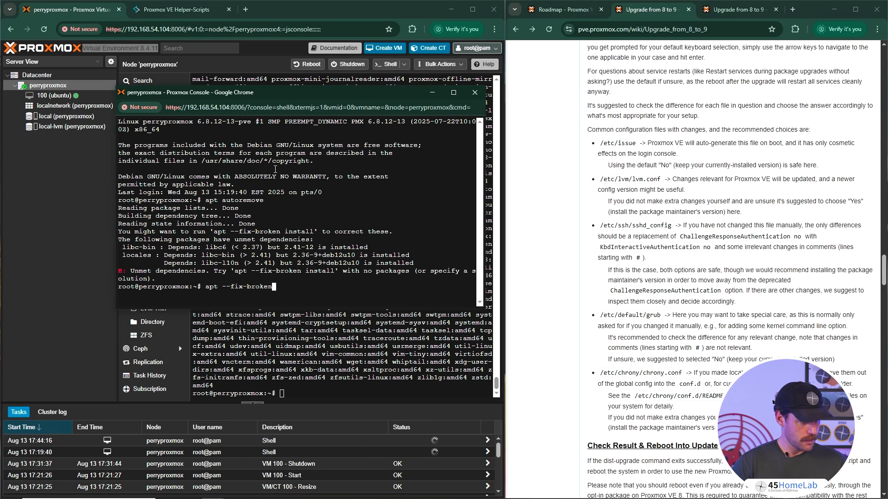
text( install)
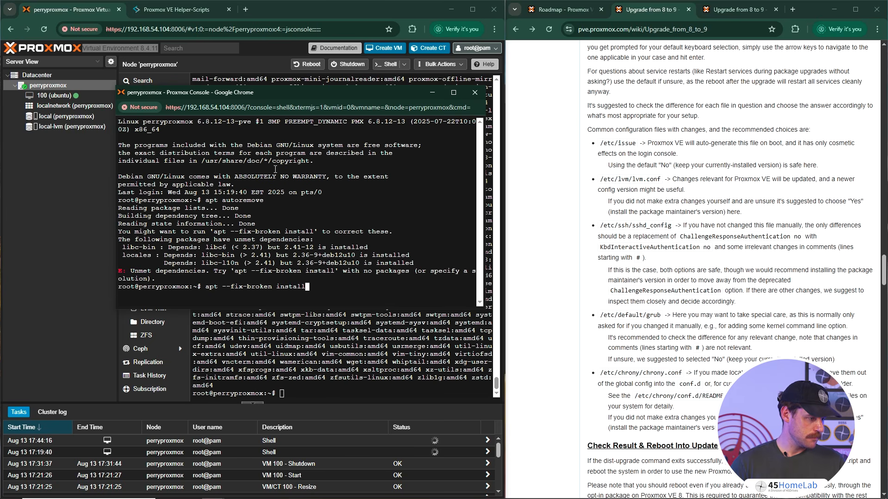
key(Return)
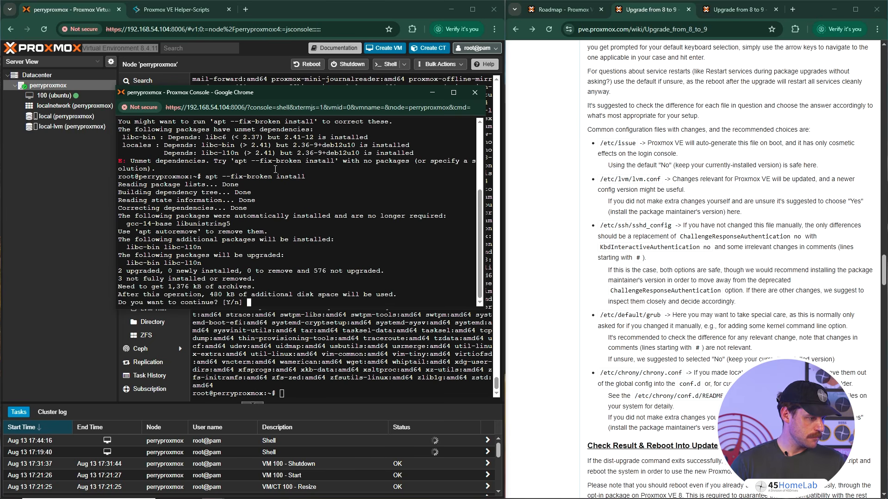
text(y)
key(Return)
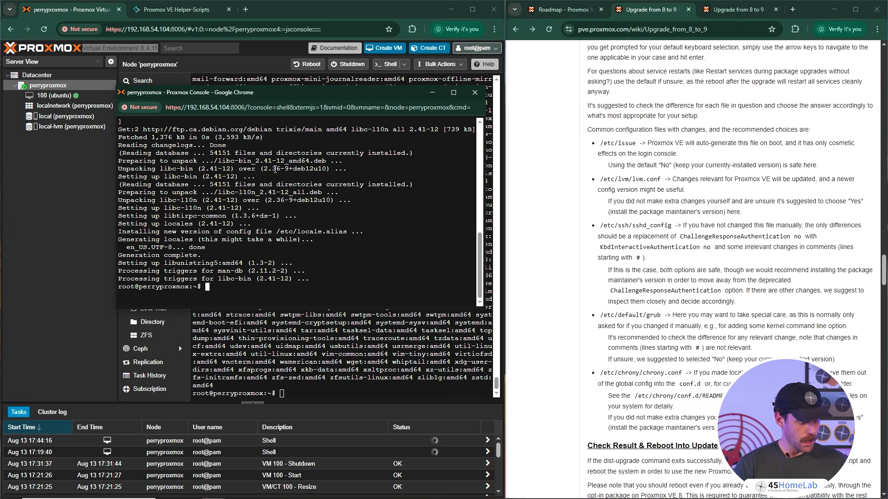
- Refresh the package lists with apt update, clear the terminal, and close the separate console window
text(apt update)
key(Return)
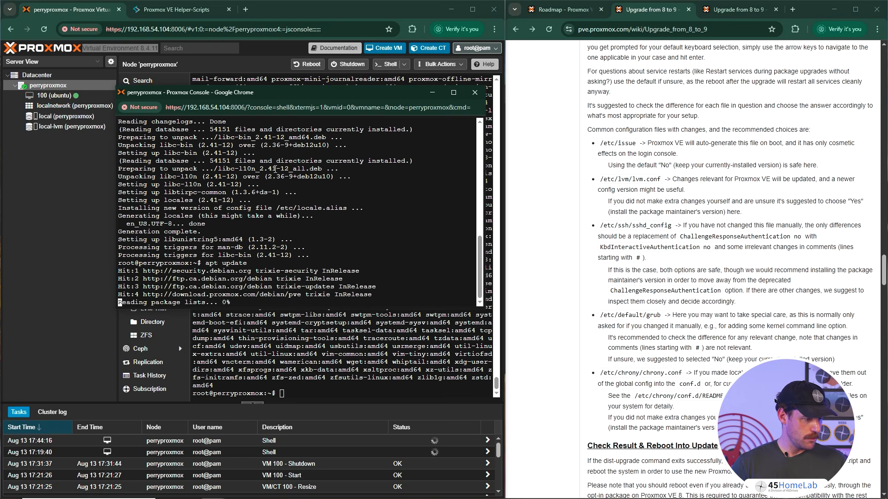
text(clear)
key(Return)
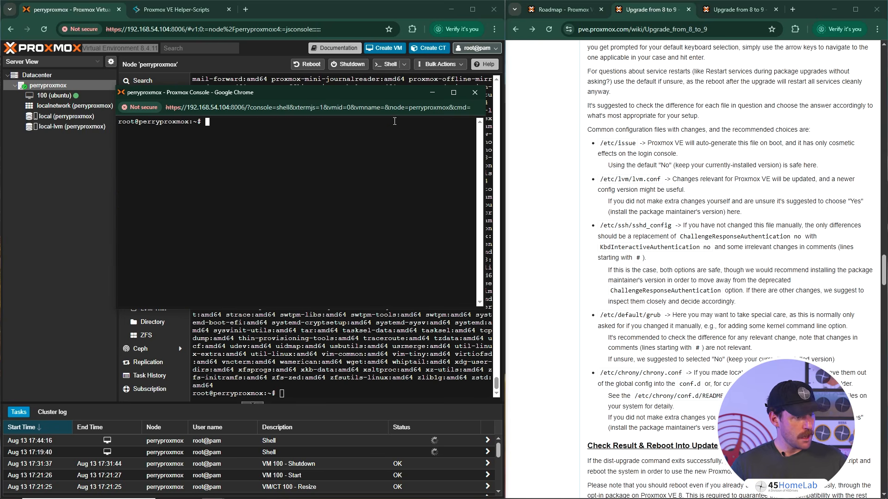
click(475, 92)
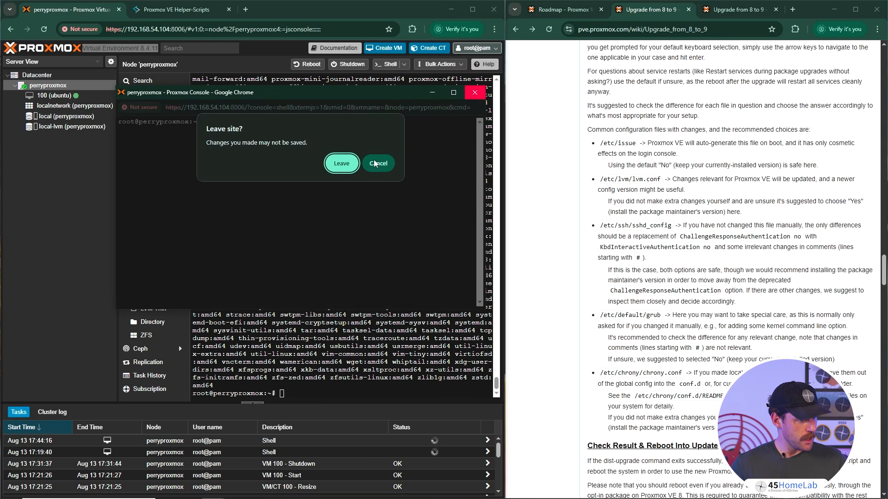
click(337, 166)
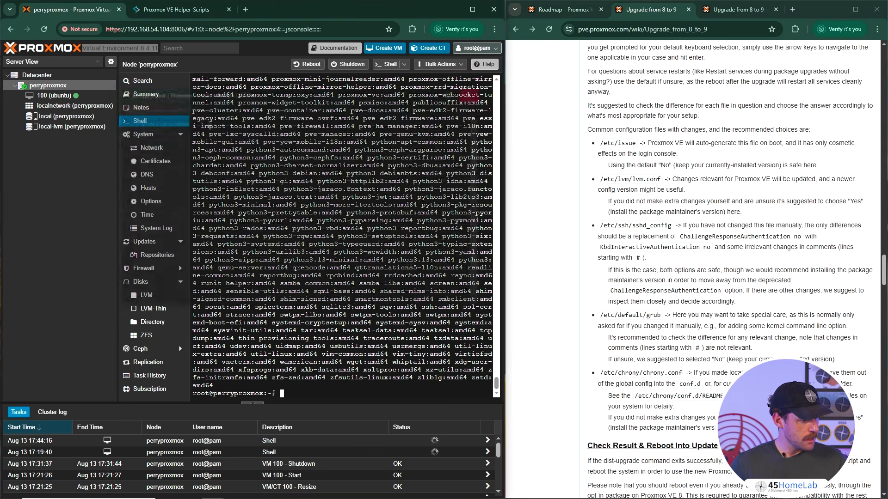
- Check the node's APT repositories, start the package upgrade from the node's update list, and confirm the installation
click(157, 256)
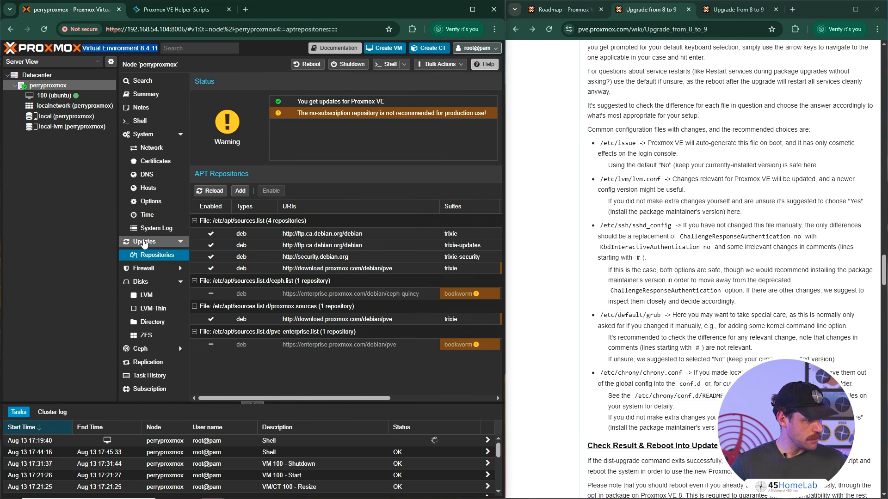
click(144, 244)
click(240, 80)
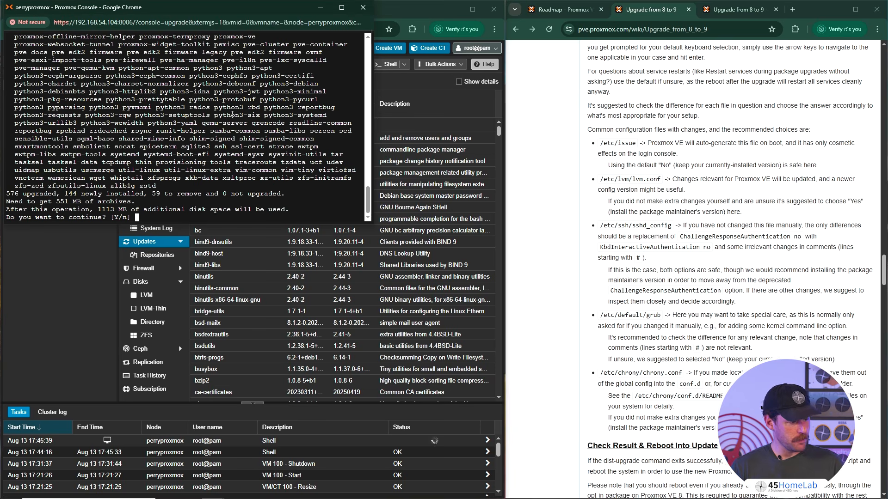
key(Return)
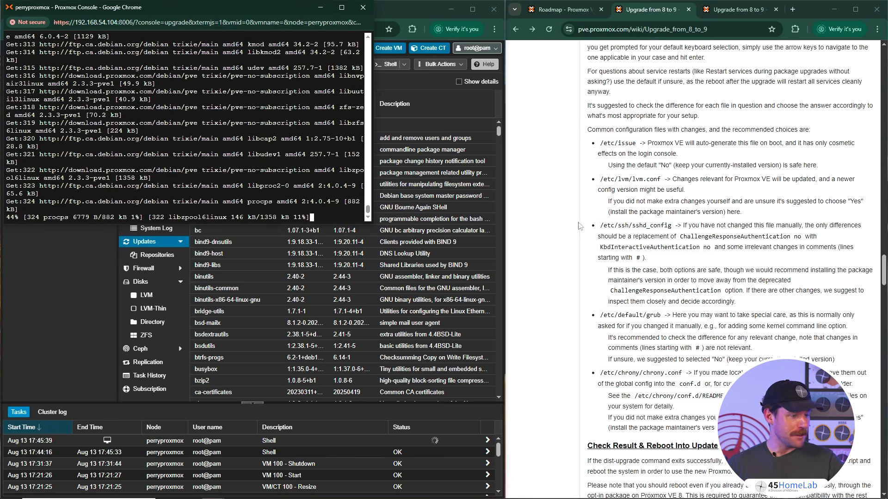
- Bring up the Proxmox VE 9.0 roadmap and examine its known issues on network interface names while packages download
drag(680, 179, 660, 175)
click(660, 175)
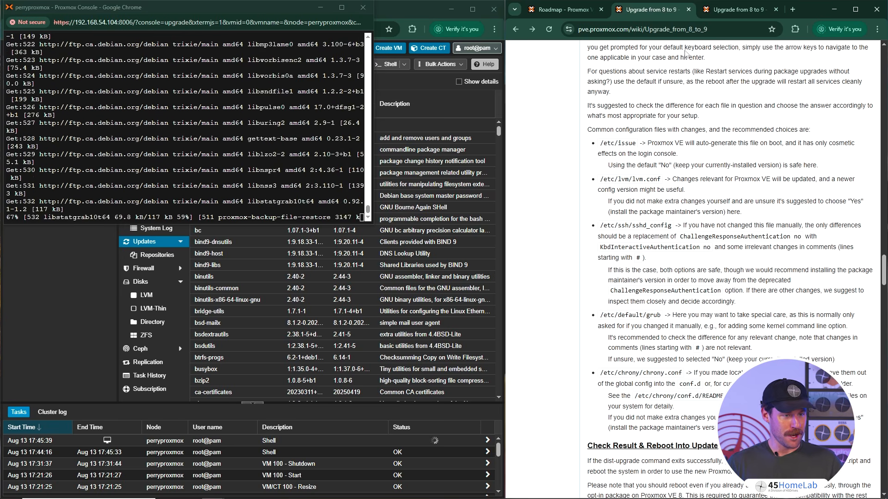
drag(630, 11, 562, 14)
click(638, 14)
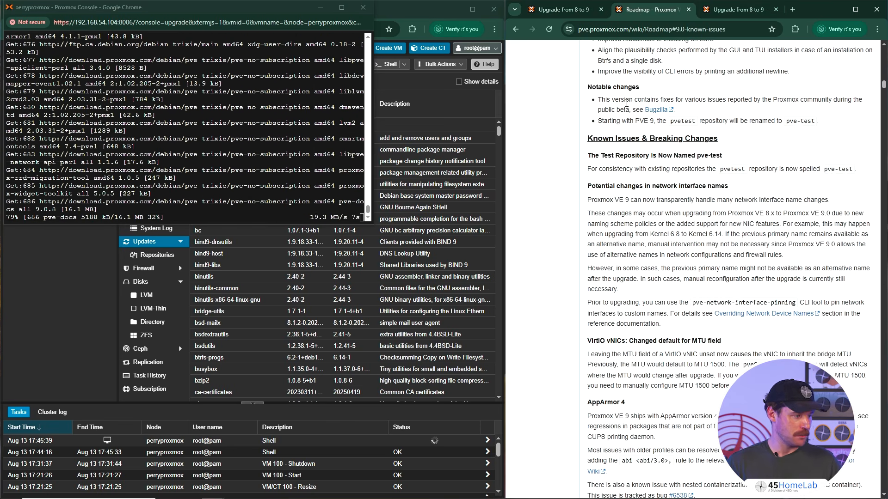
scroll(643, 167, down, 1)
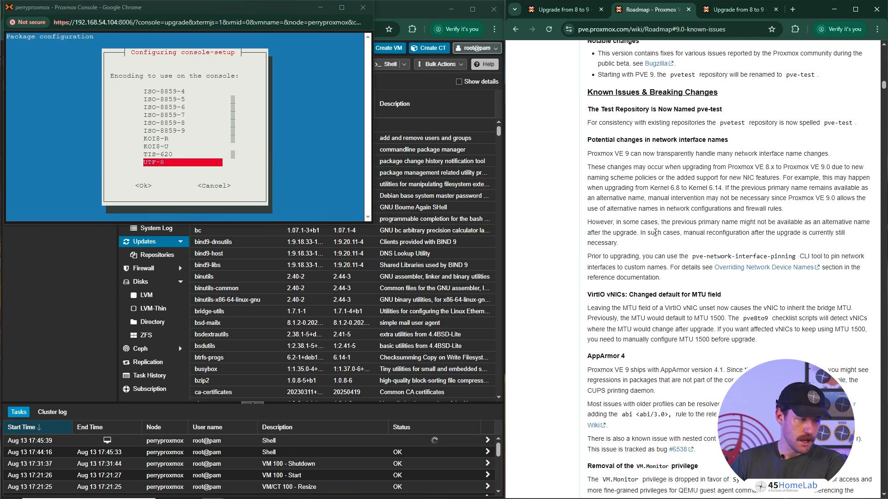
- Accept UTF-8 as the console encoding in the console-setup configuration
click(301, 126)
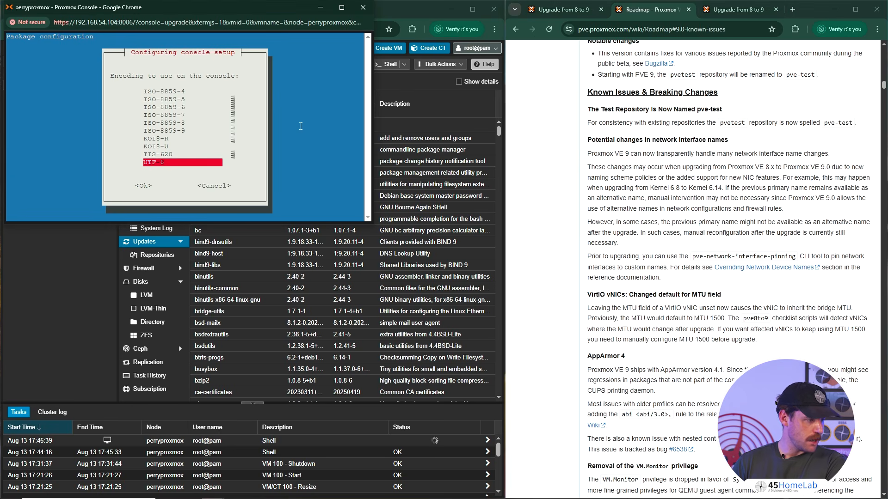
key(Return)
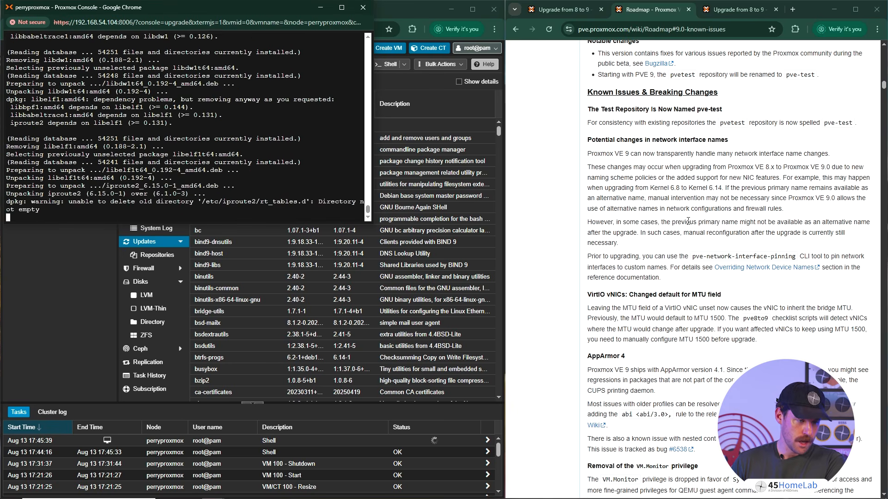
- Read the remaining 9.0 breaking changes, from the VirtIO vNIC MTU default and AppArmor 4 to privileges, maxfiles and GlusterFS support
scroll(662, 250, down, 2)
scroll(633, 234, down, 1)
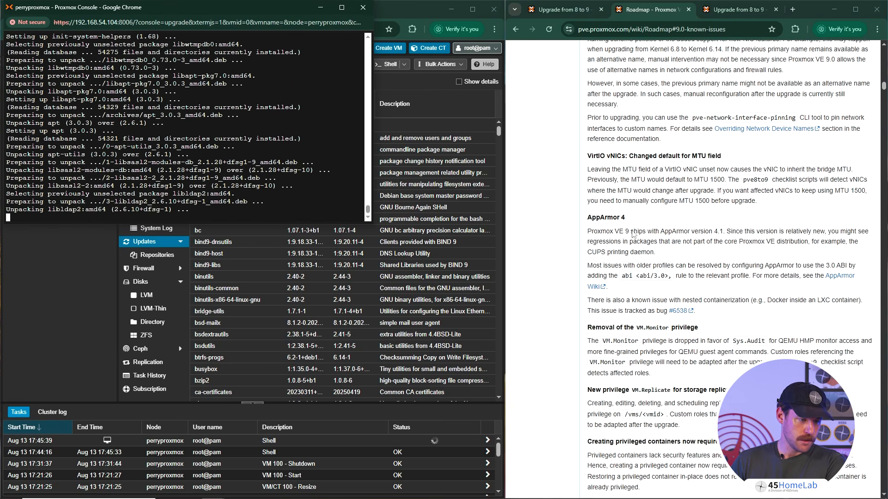
drag(587, 155, 741, 159)
click(740, 160)
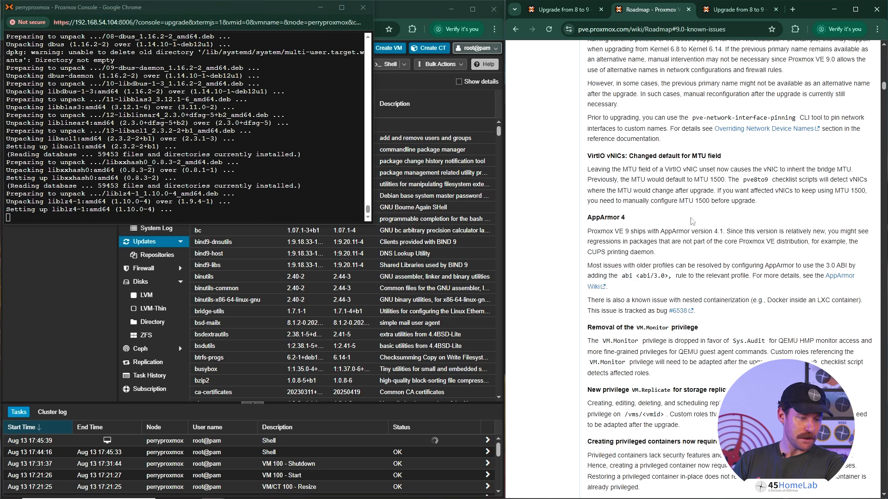
scroll(631, 241, down, 1)
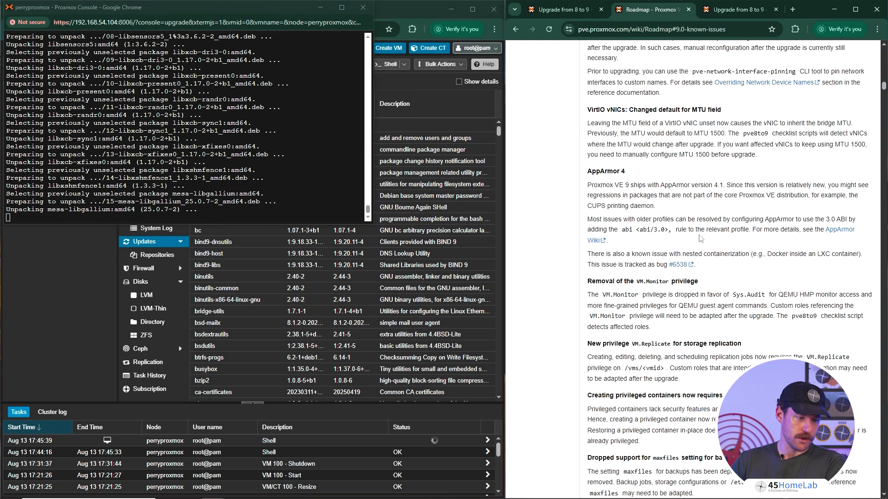
scroll(748, 242, down, 3)
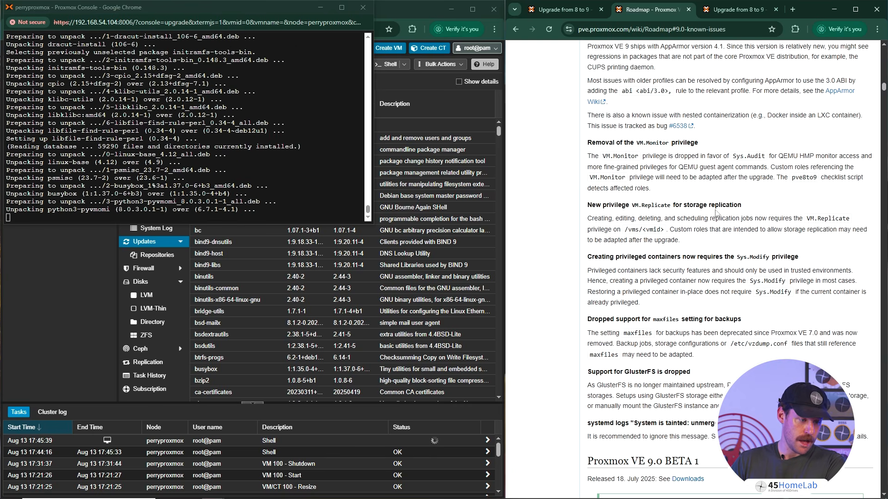
scroll(740, 278, down, 1)
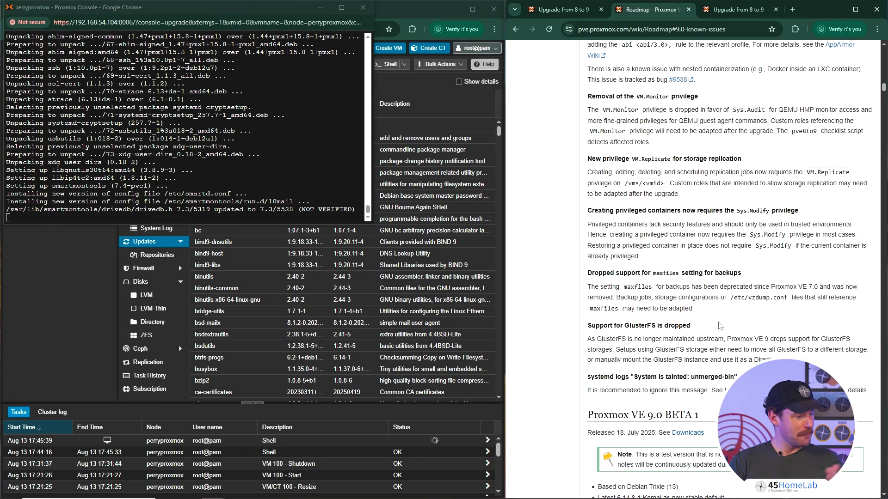
scroll(717, 323, down, 2)
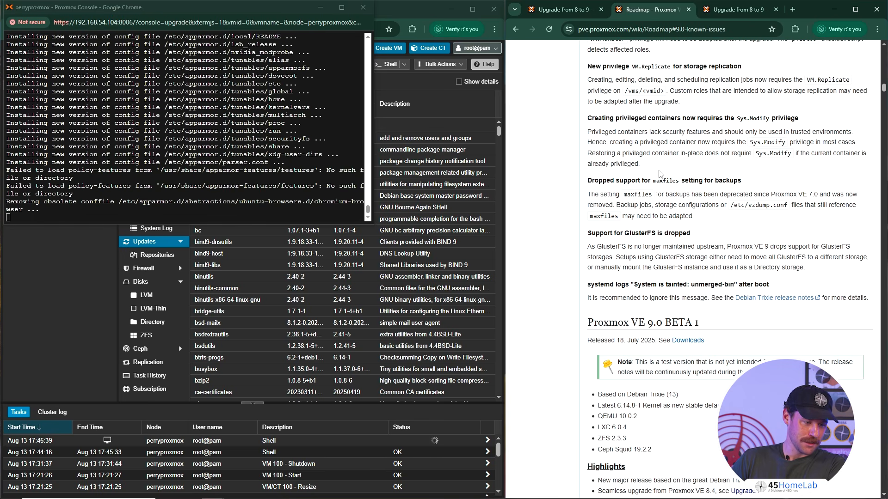
- Return to the 8 to 9 upgrade guide and install the package maintainer's version of /etc/lvm/lvm.conf
click(563, 8)
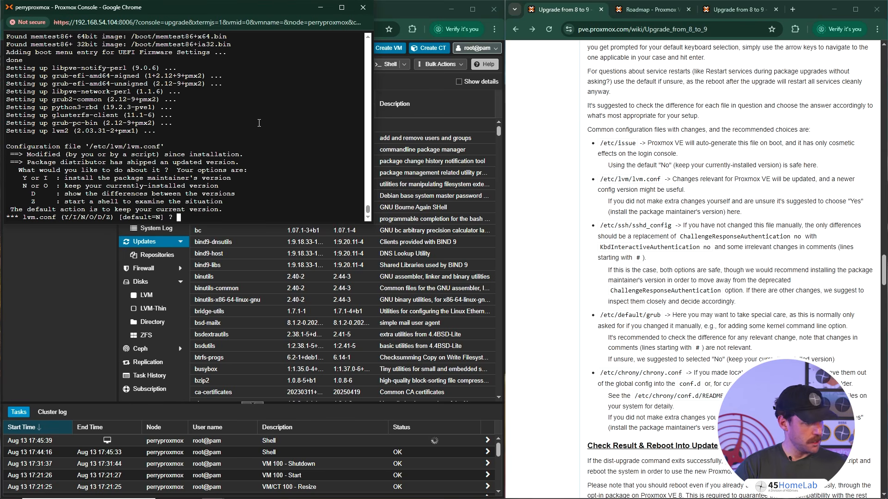
text(Y)
key(Return)
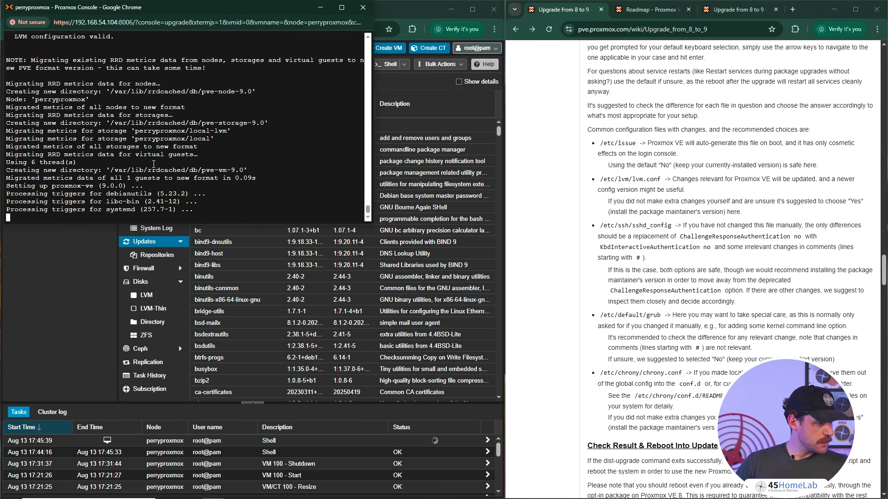
- Check the guide's post-upgrade instructions, reboot the node into the updated kernel, and force-reload the Proxmox web interface
scroll(658, 258, down, 3)
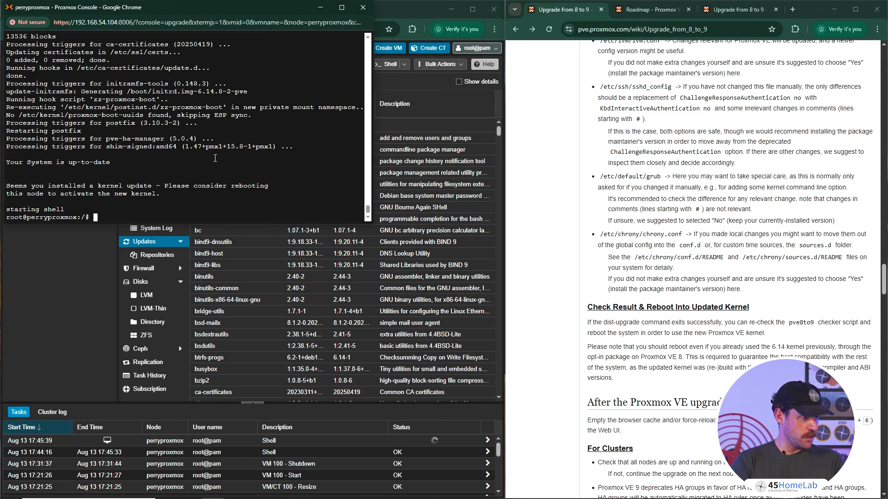
text(REBOOT)
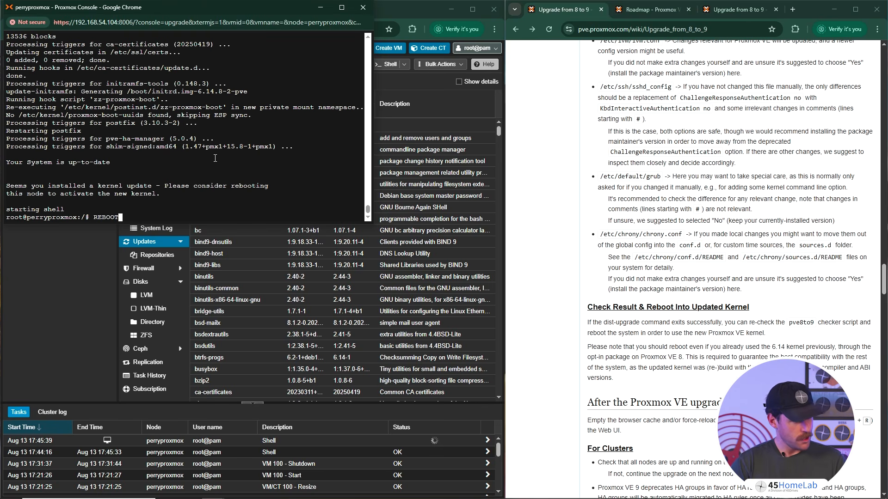
key(BackSpace)
key(BackSpace)
key(BackSpace)
key(BackSpace)
key(BackSpace)
key(BackSpace)
text(rebo)
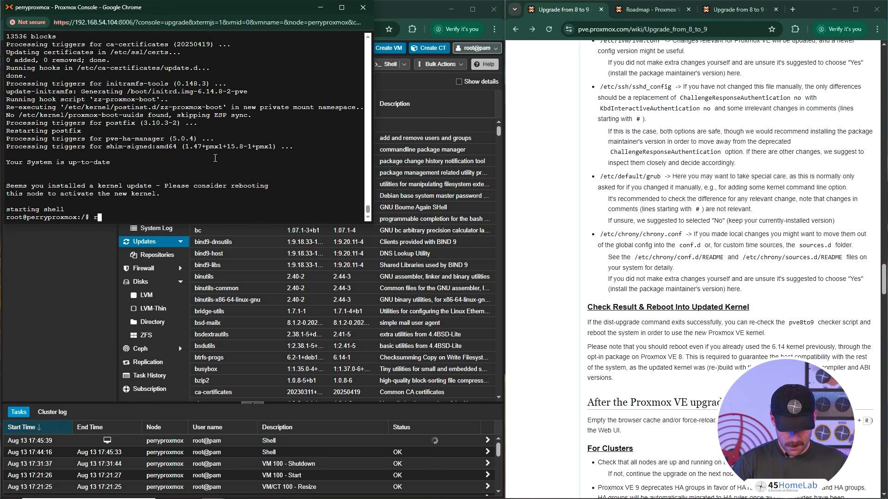
text(ot)
key(Return)
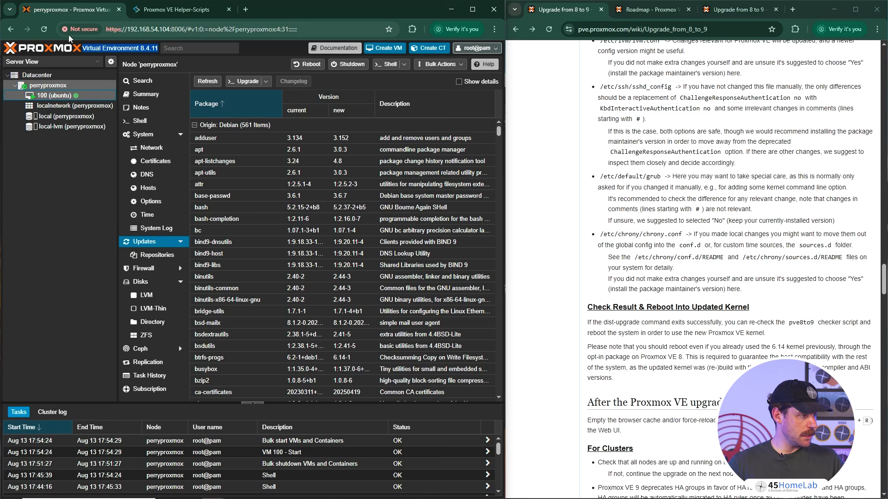
key(ctrl+shift+r)
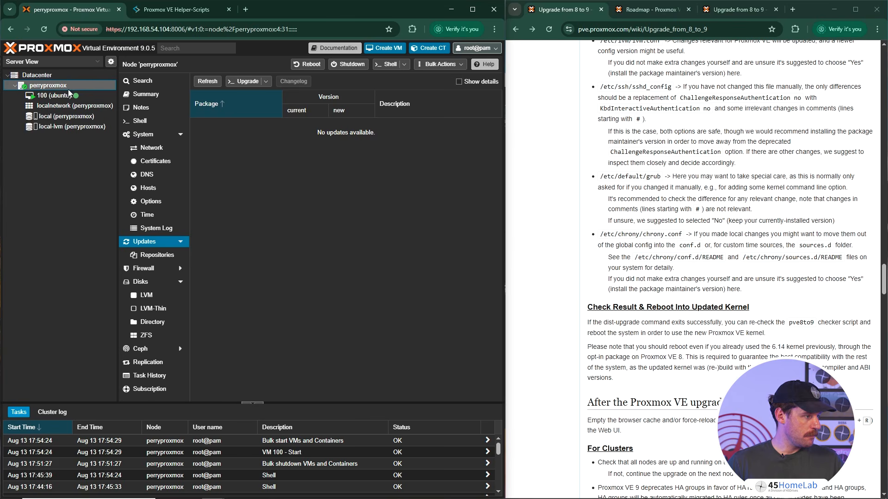
- Open the perryproxmox node's shell and check the installed ZFS version with the command zfs version
click(152, 120)
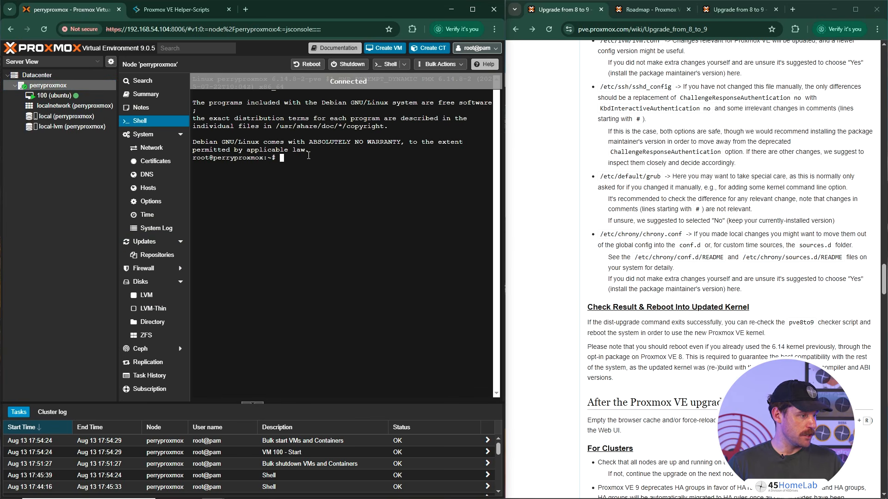
text(zfs )
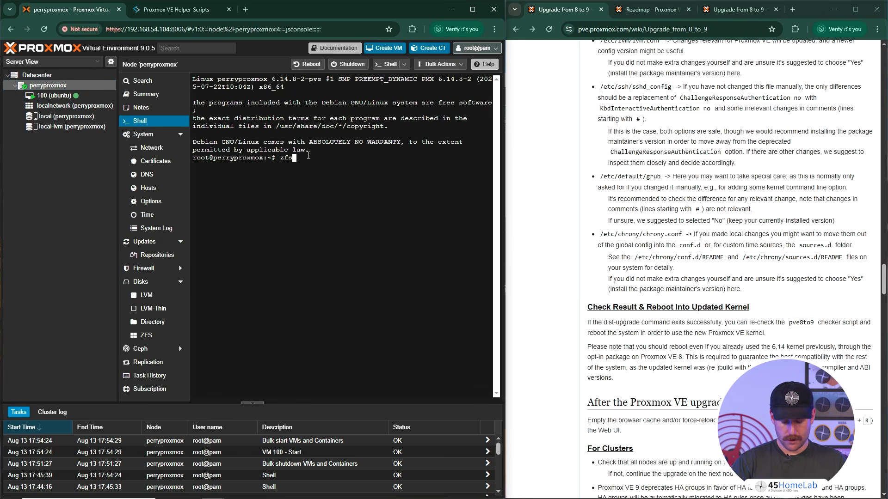
text(--versiomn)
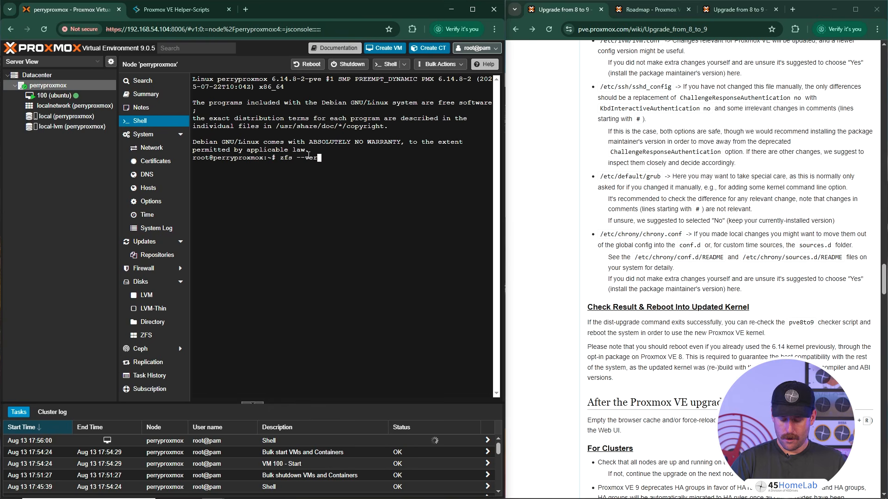
key(BackSpace)
key(BackSpace)
key(BackSpace)
key(BackSpace)
key(BackSpace)
key(BackSpace)
key(BackSpace)
key(BackSpace)
key(BackSpace)
key(BackSpace)
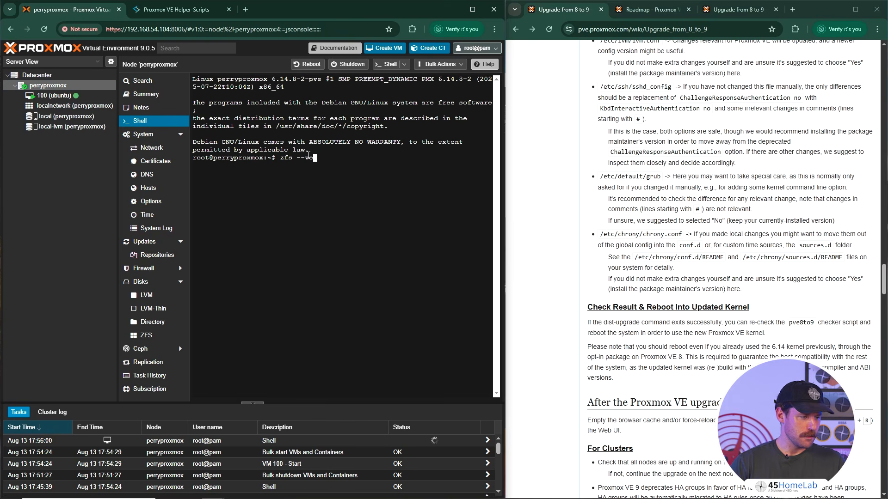
text(version)
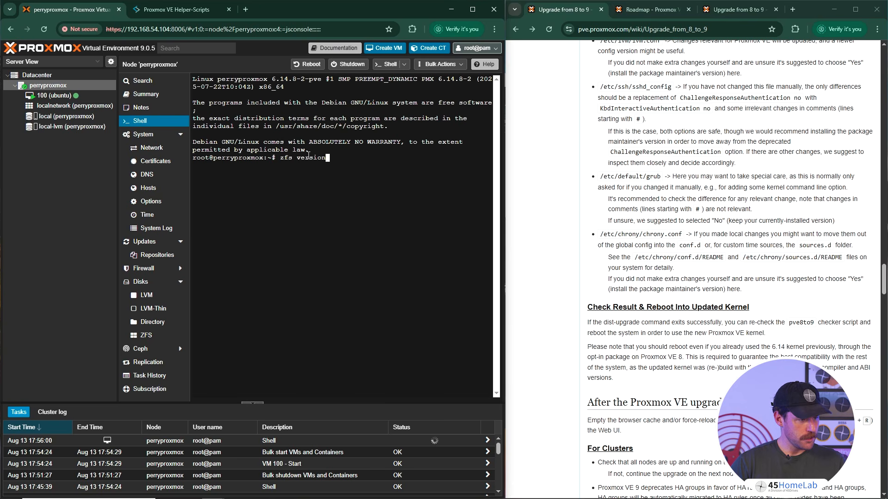
key(Return)
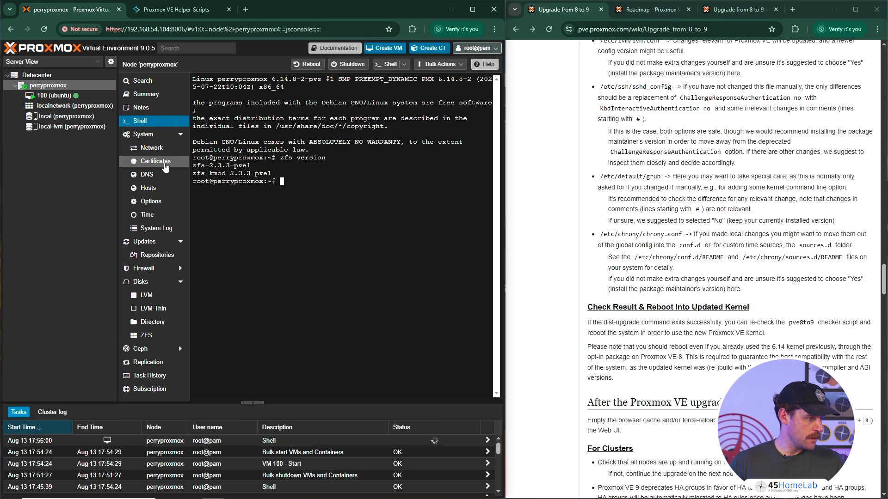
- Inspect the node's network interfaces and their alternative names, widening the Name column, and check which network device types can be created
click(152, 147)
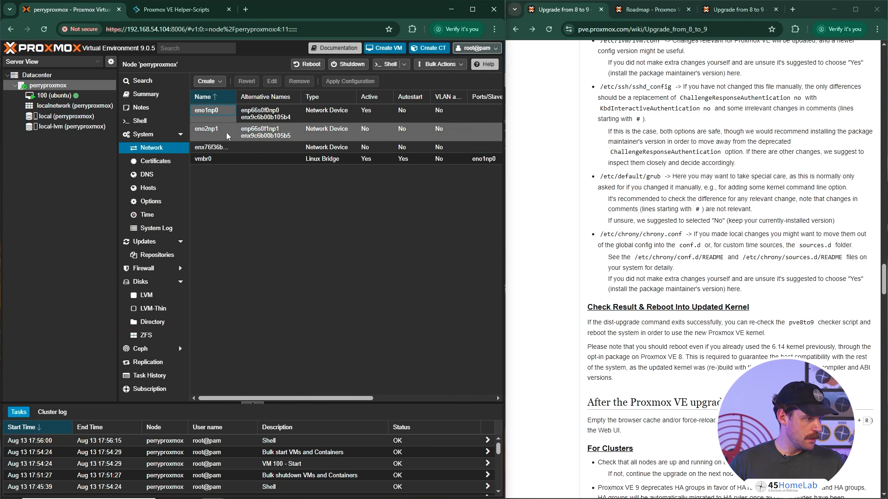
click(218, 159)
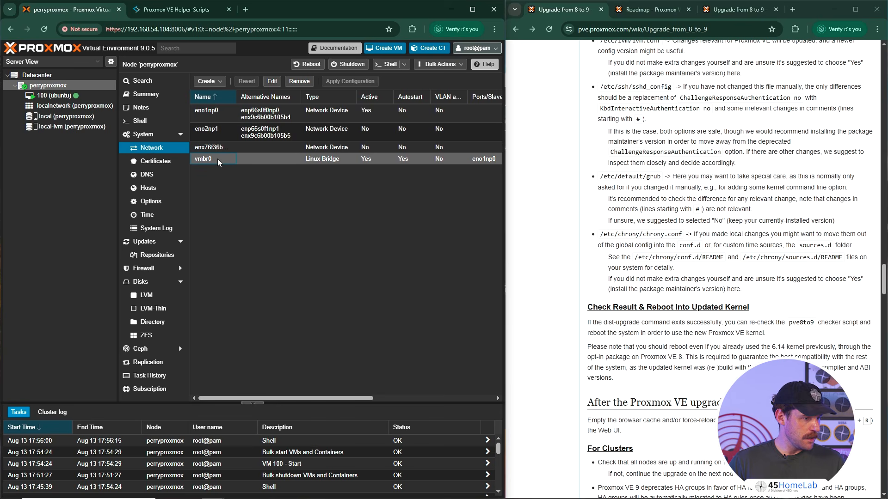
click(260, 122)
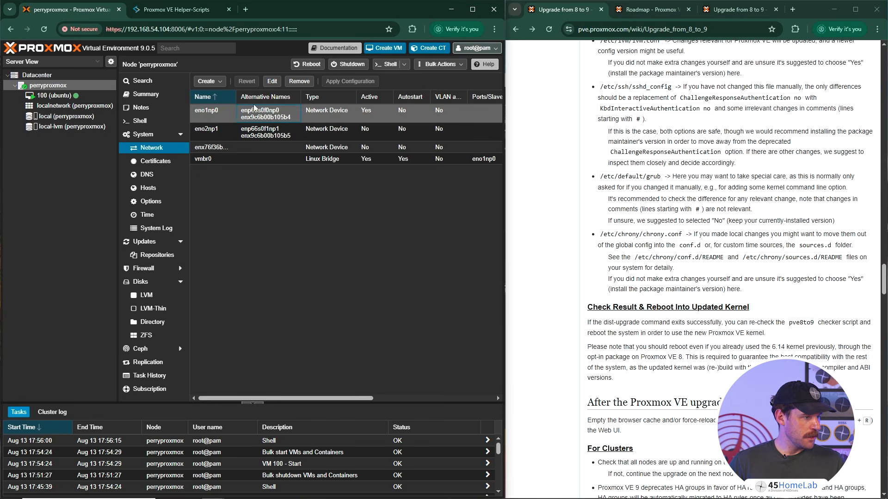
drag(237, 95, 283, 94)
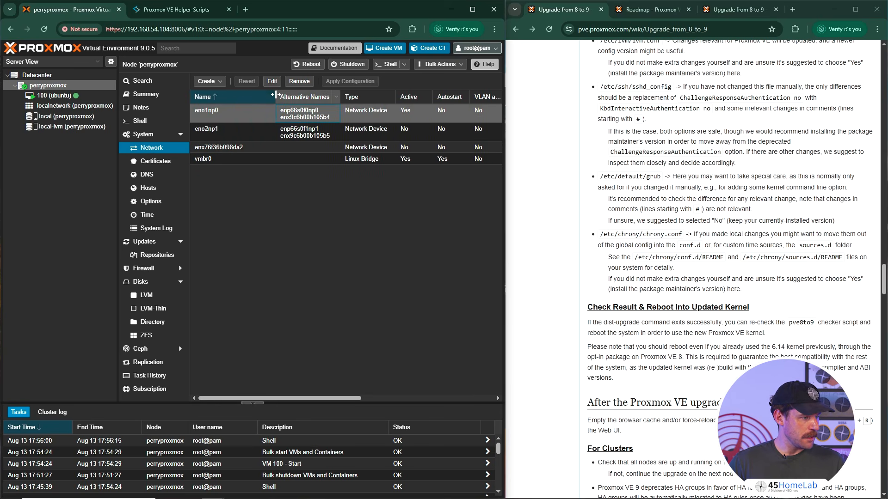
click(311, 130)
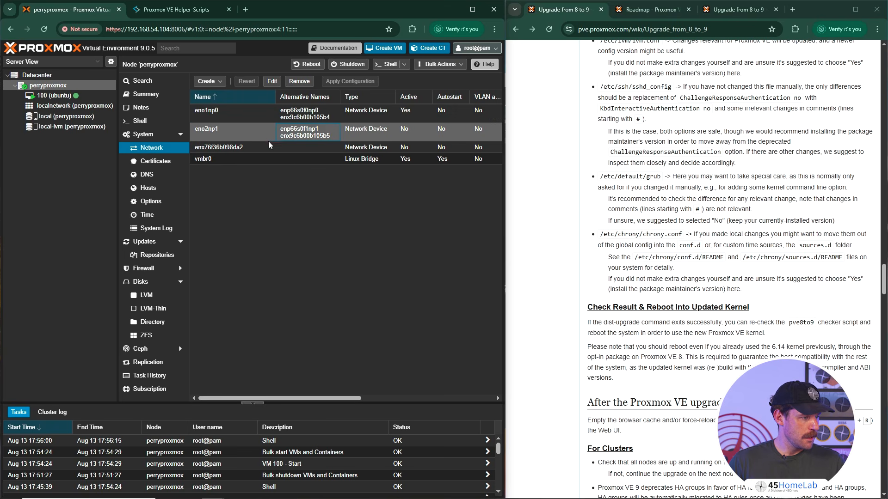
click(218, 83)
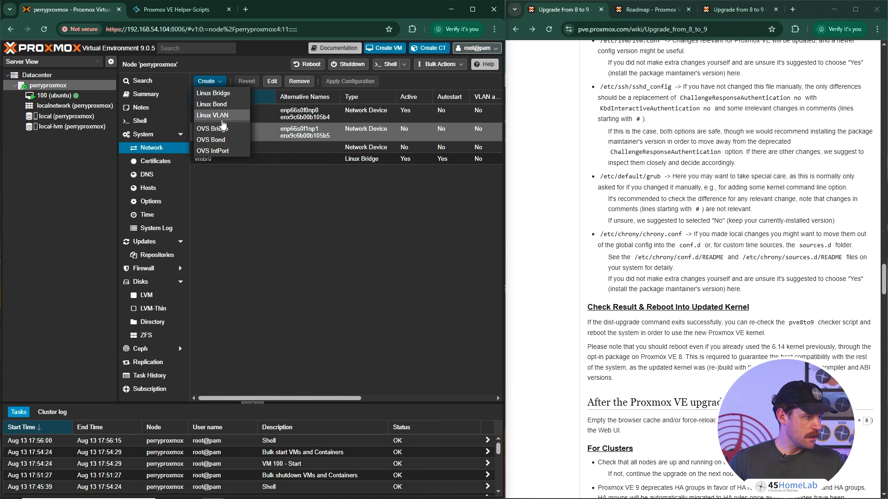
click(221, 175)
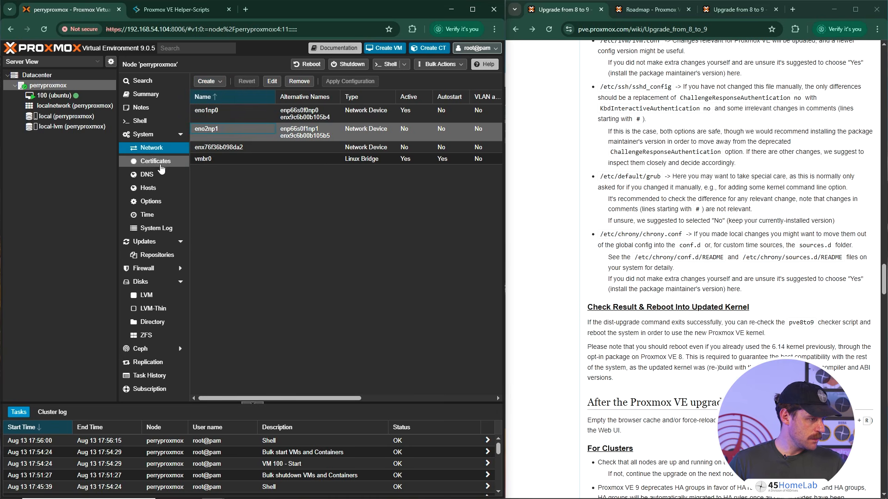
- Examine the localnetwork zone and the datacenter's SDN status, available zone types, VNets and SDN options
click(65, 107)
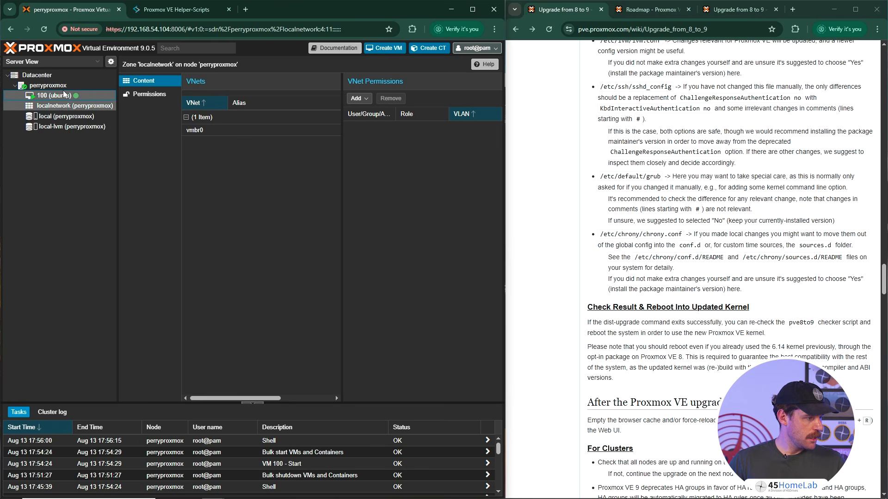
click(63, 86)
click(63, 74)
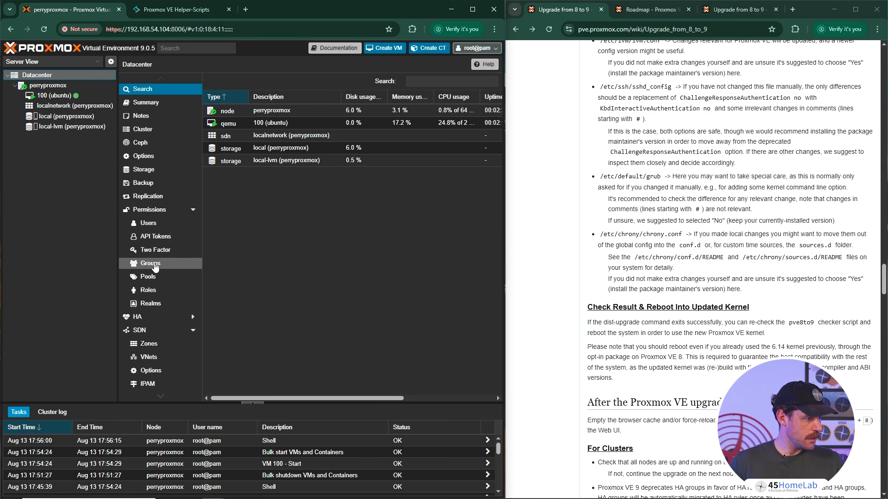
click(157, 333)
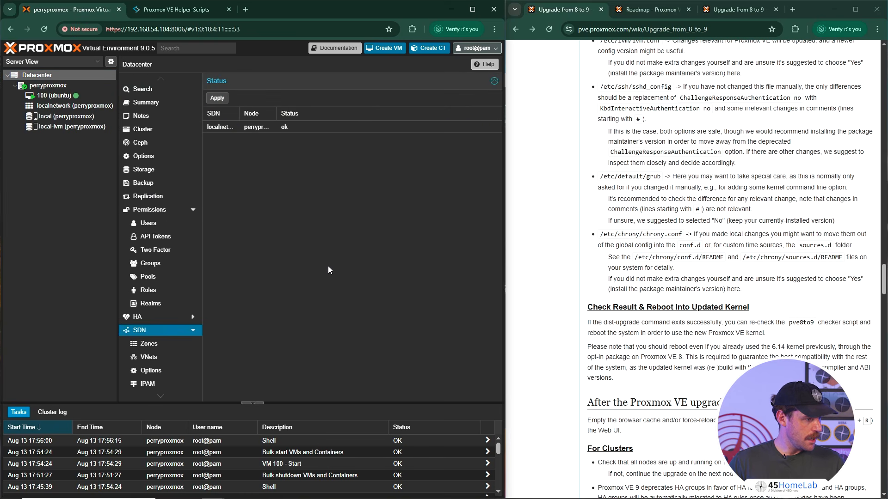
scroll(166, 301, down, 2)
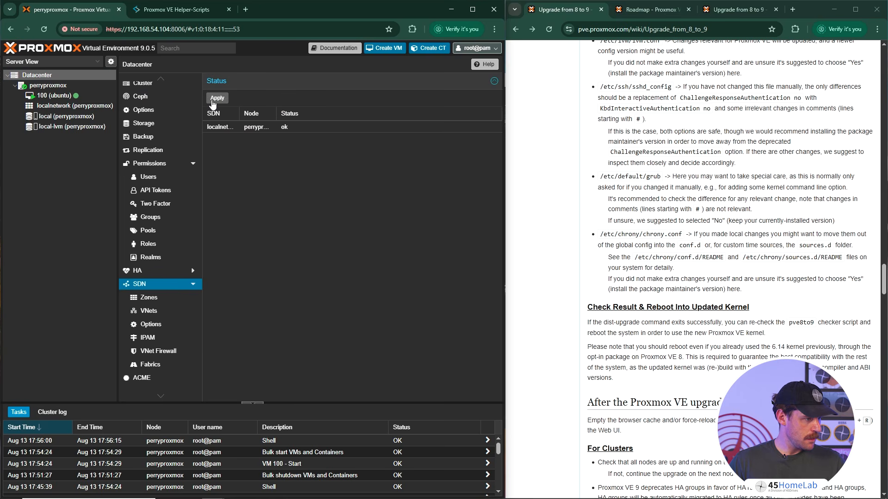
click(163, 298)
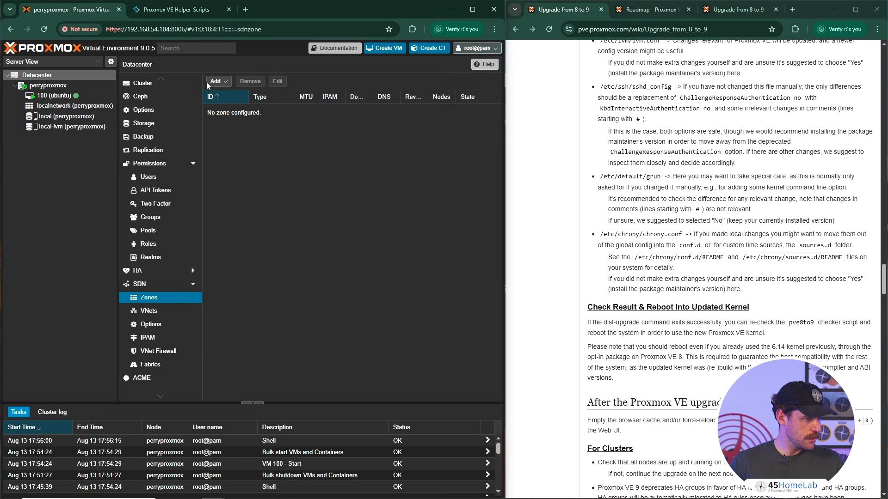
click(217, 82)
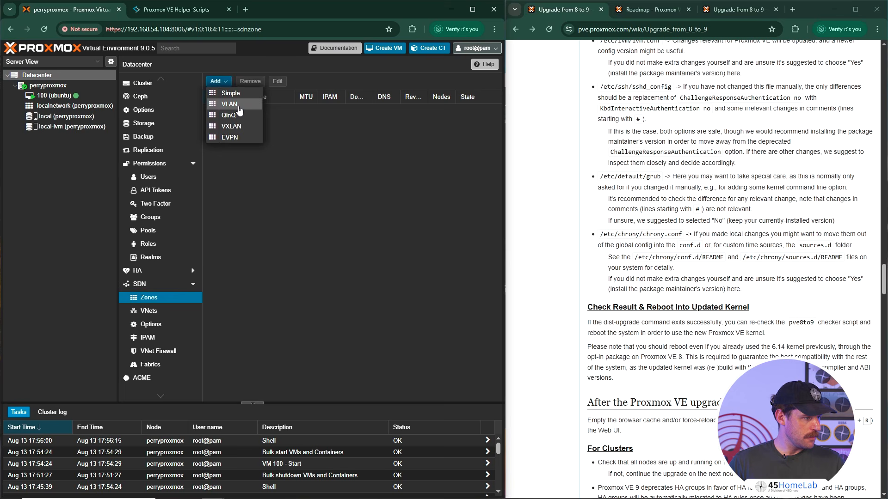
click(162, 310)
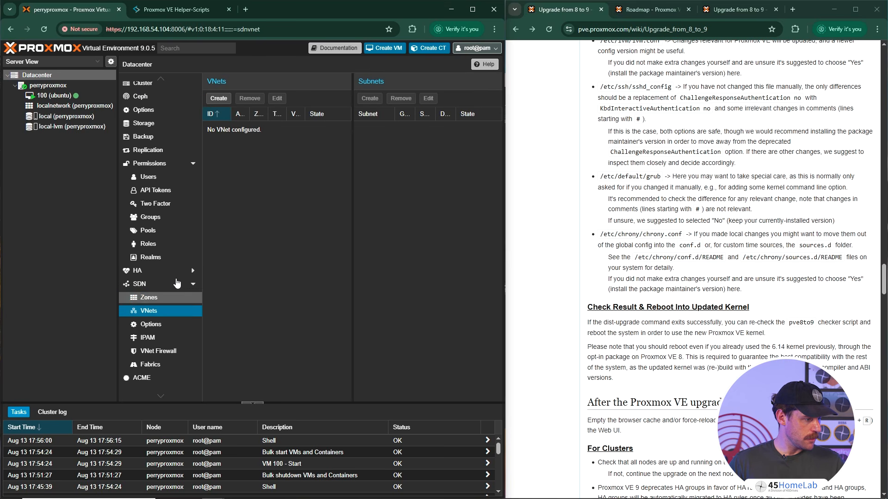
click(156, 327)
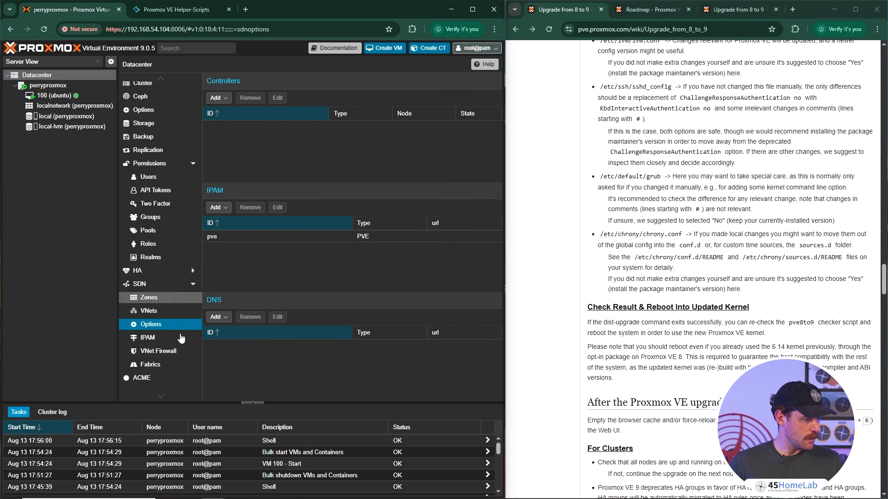
- Check the datacenter's SDN Fabrics and the fabric protocols that can be added, and return to the perryproxmox node
click(158, 369)
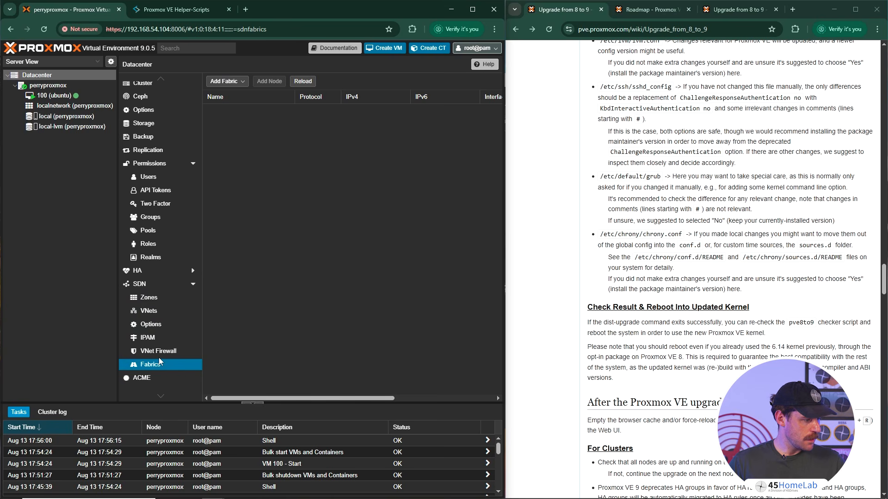
scroll(161, 362, down, 3)
click(226, 82)
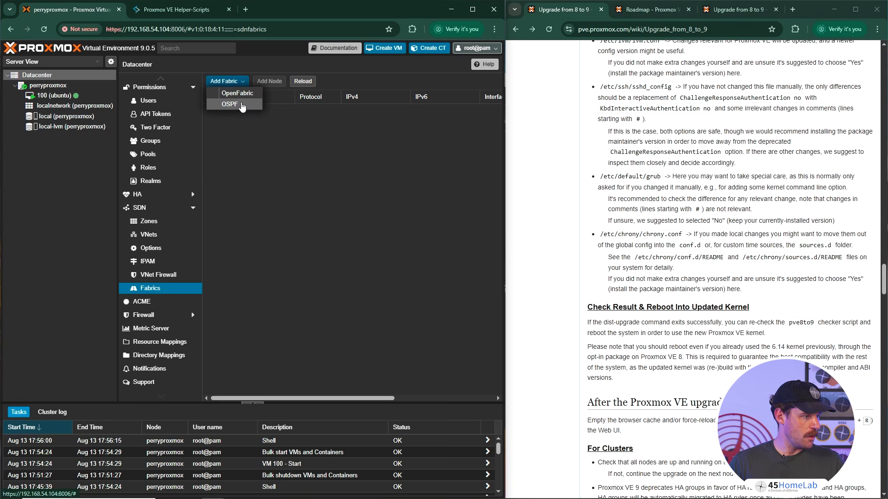
click(257, 121)
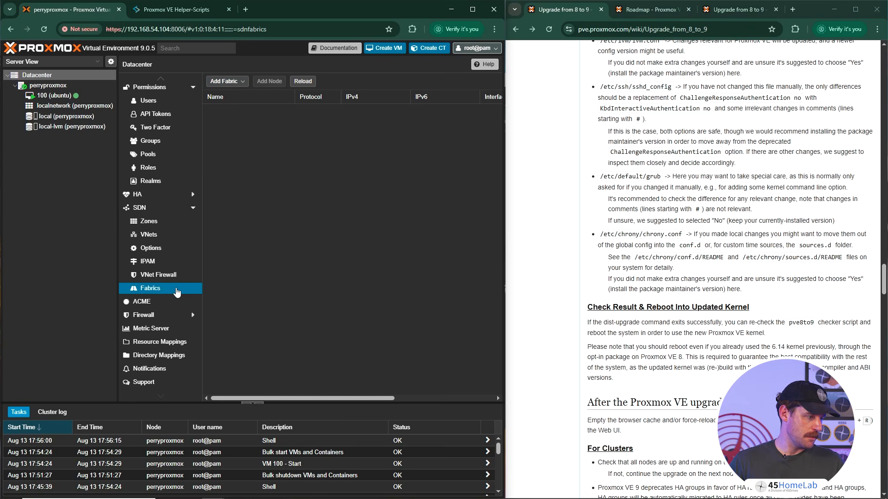
scroll(176, 290, up, 3)
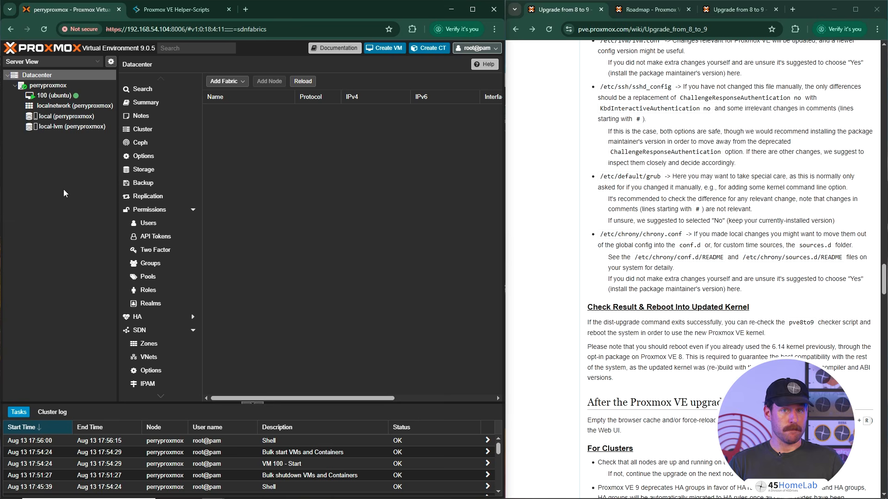
click(61, 86)
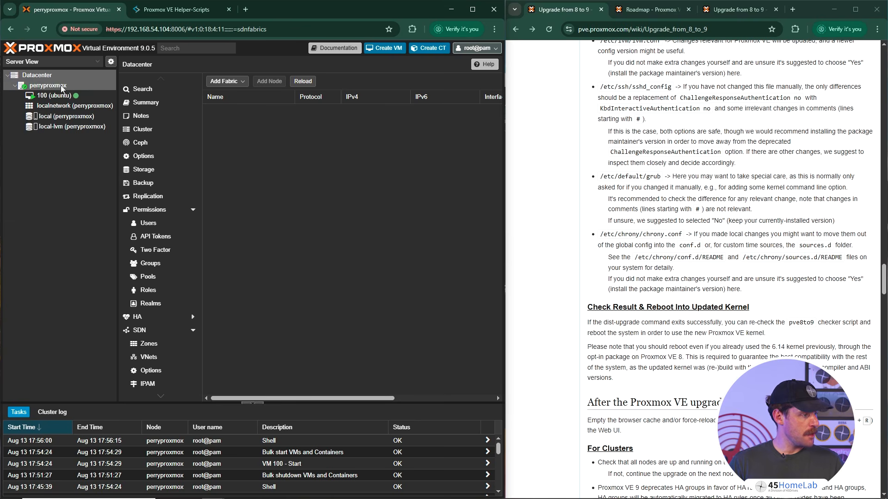